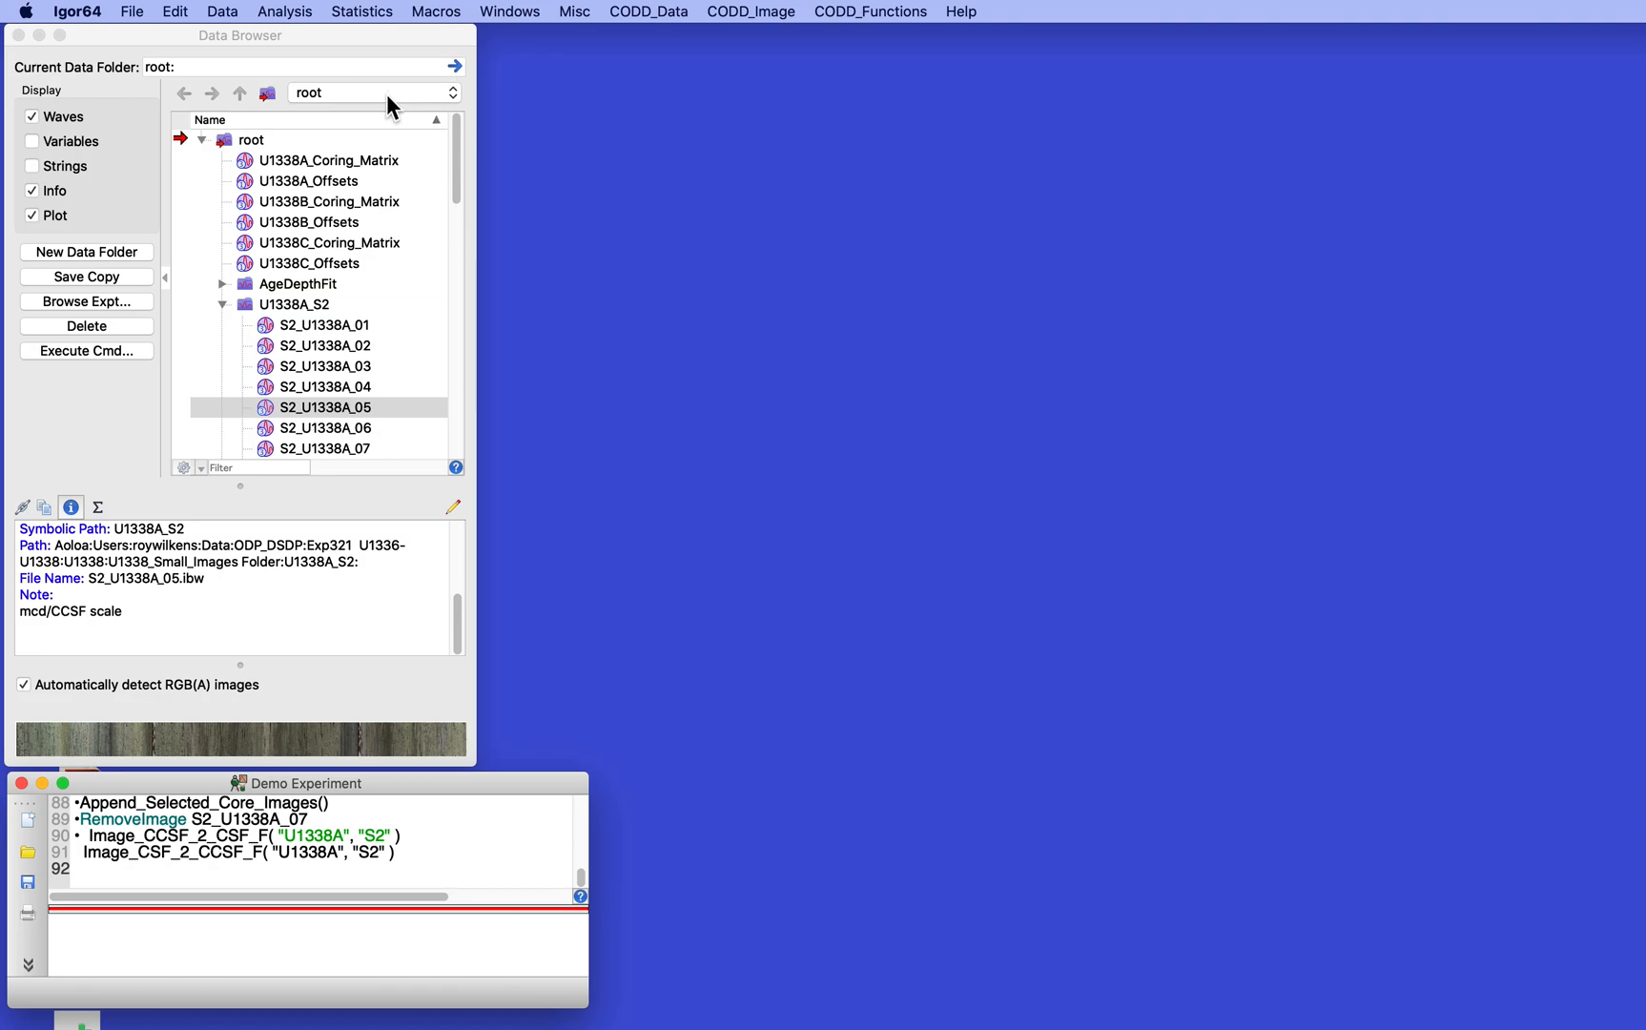
- Plot all S2 core images of hole U1338A versus depth in a new graph, using 0 to 100% of the axis
left_click(745, 10)
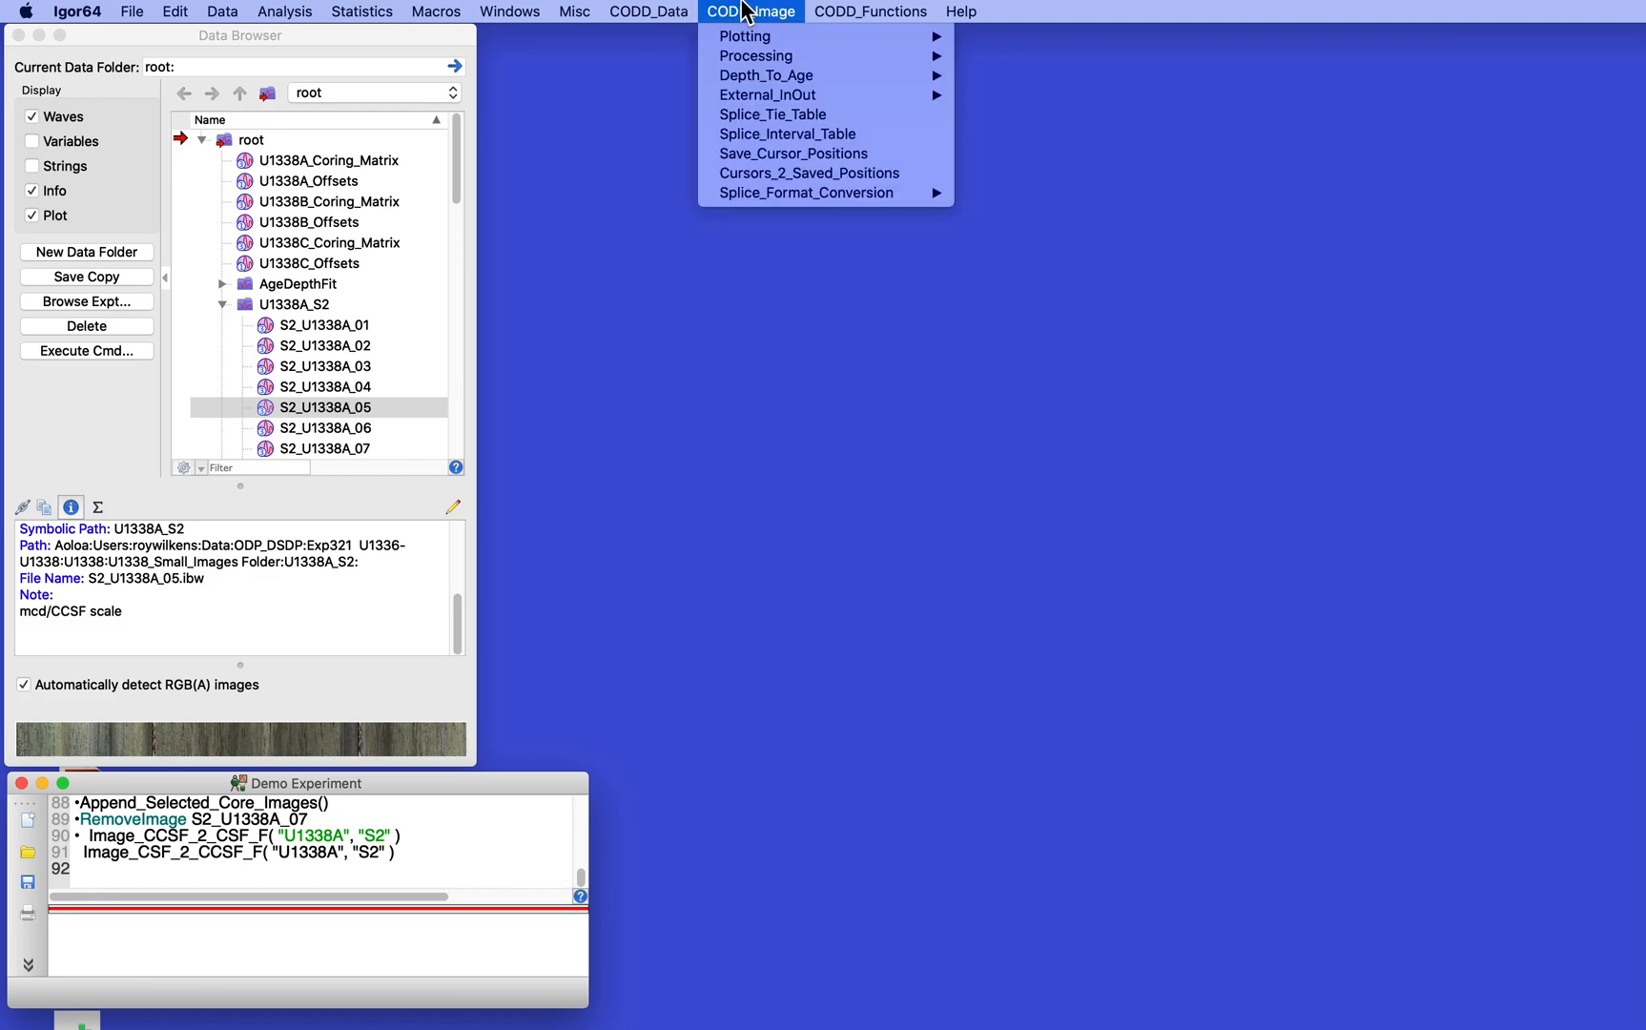
mouse_move(746, 41)
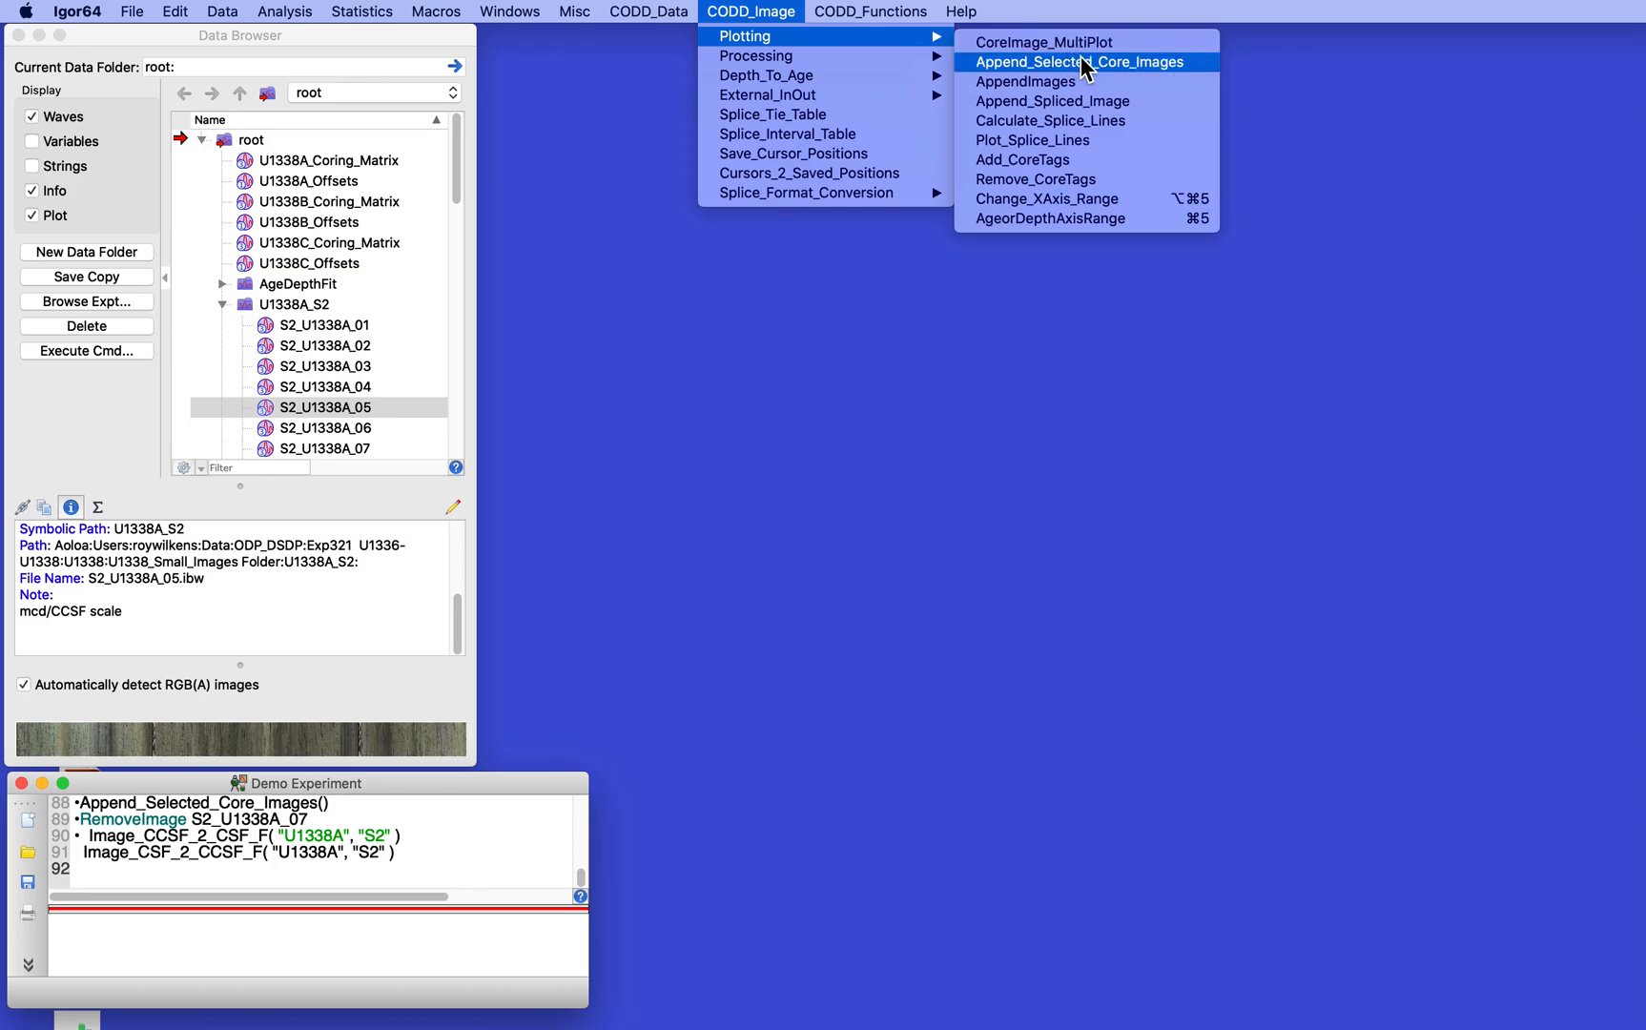
left_click(1014, 83)
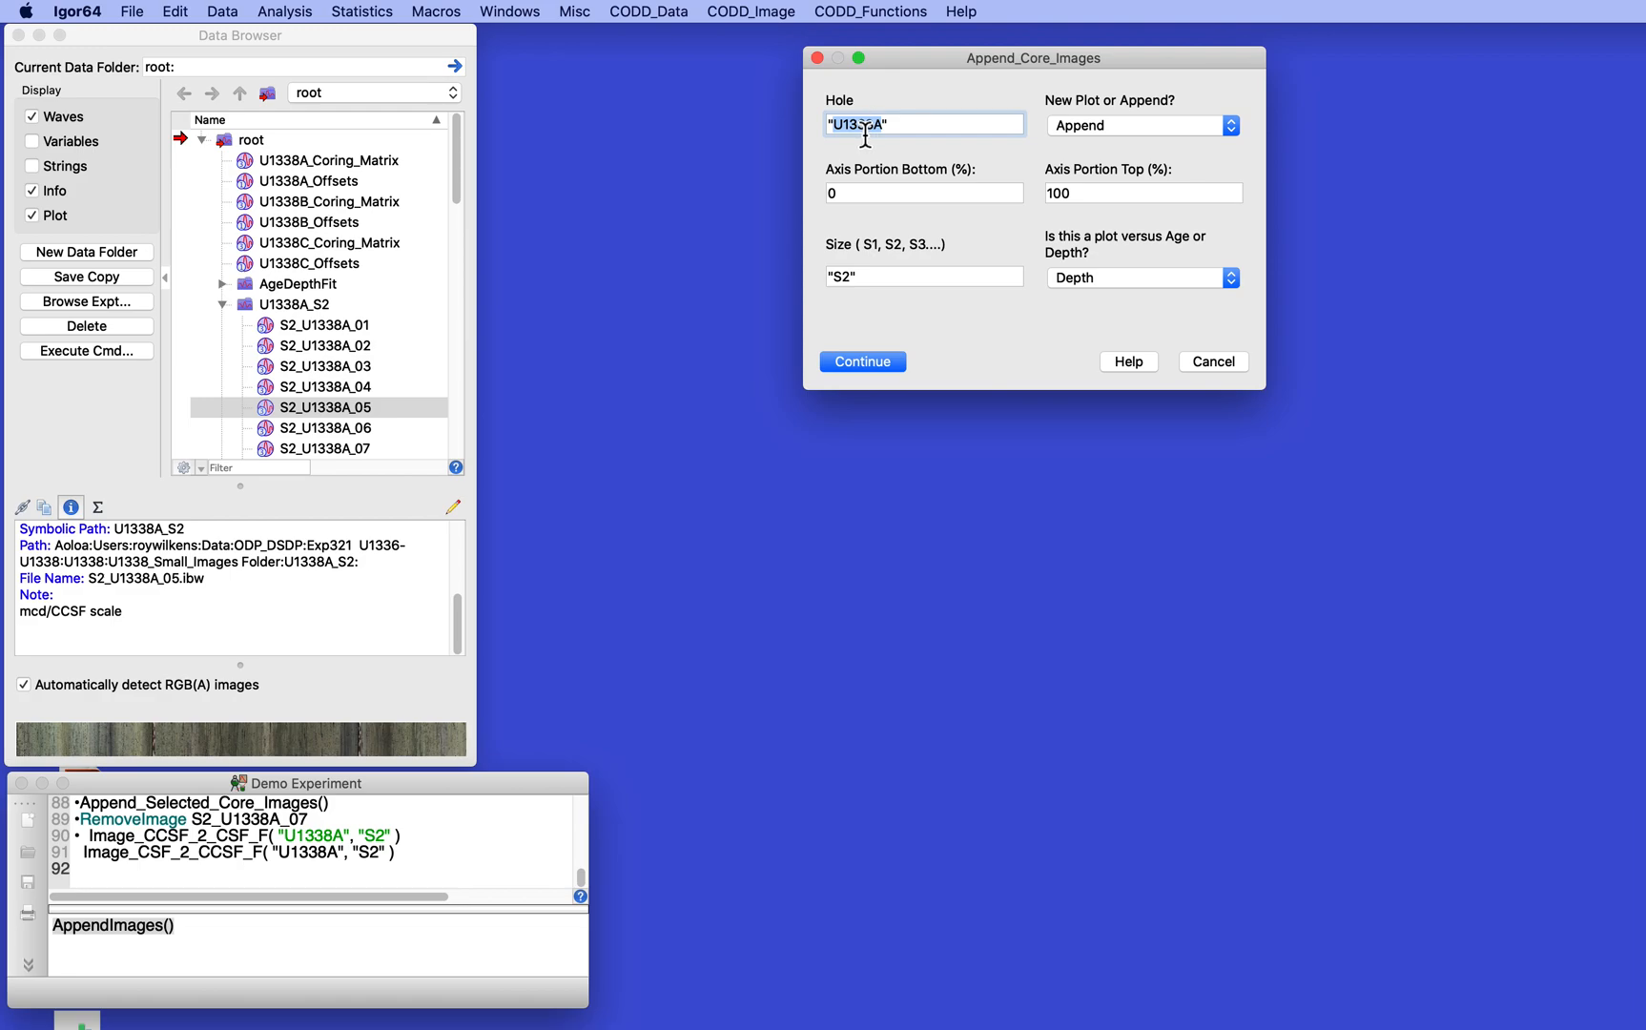
left_click(1118, 126)
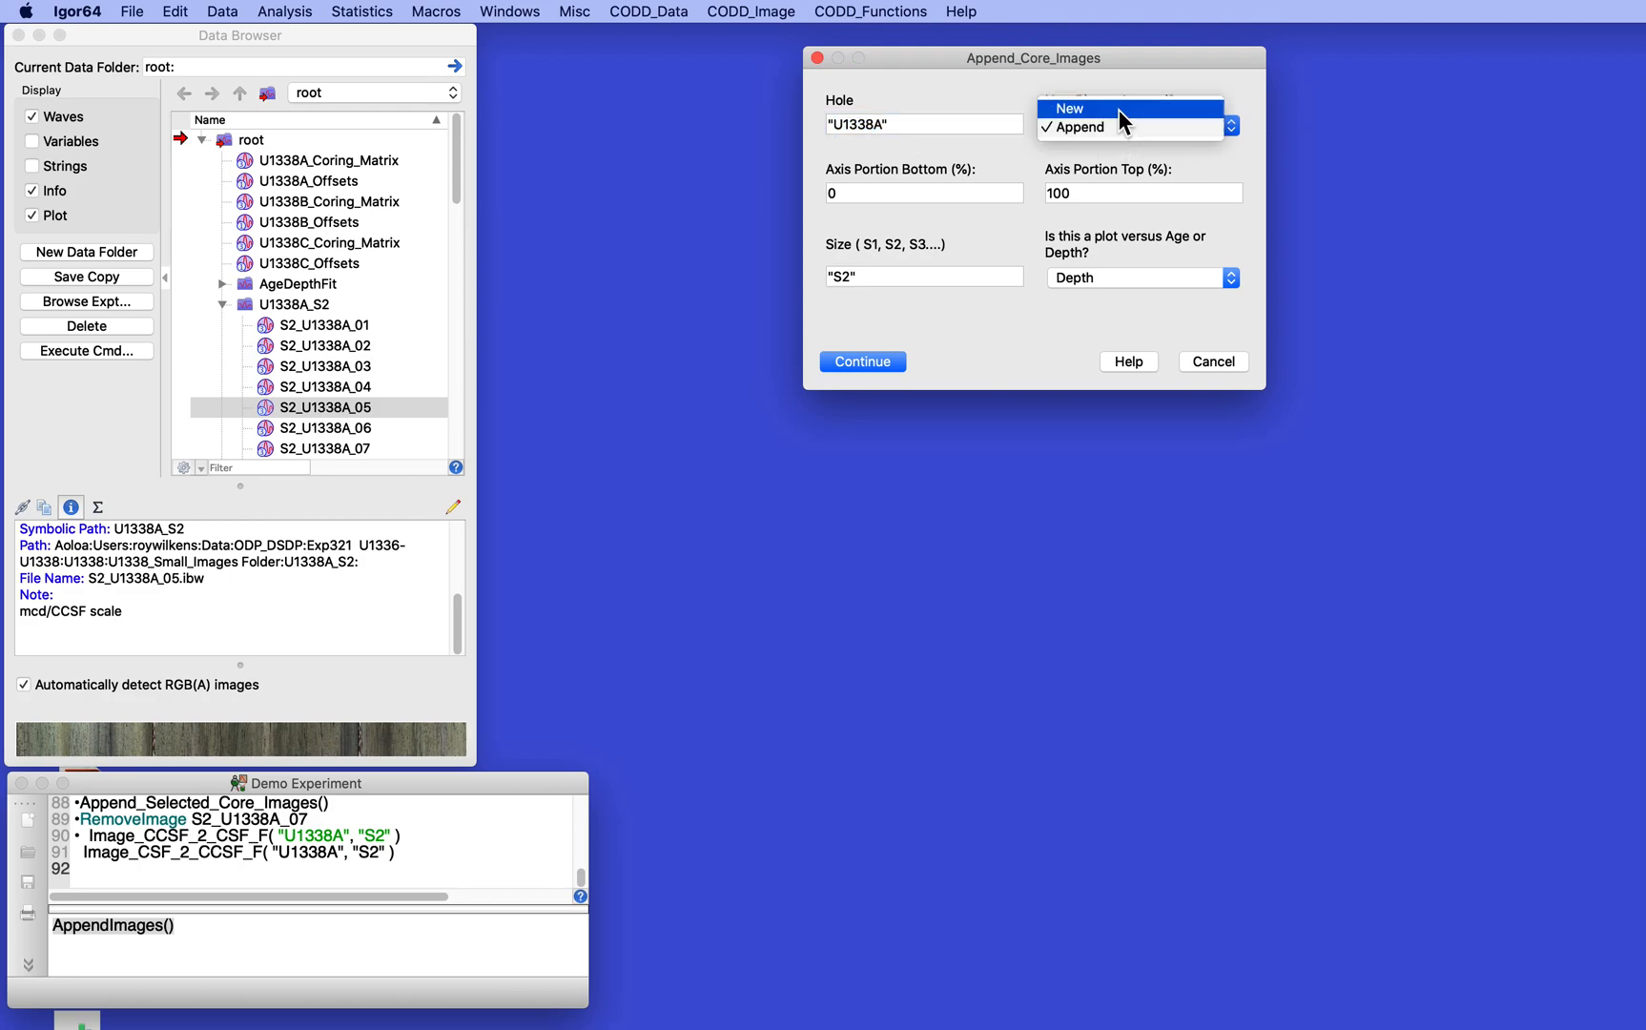
left_click(1119, 109)
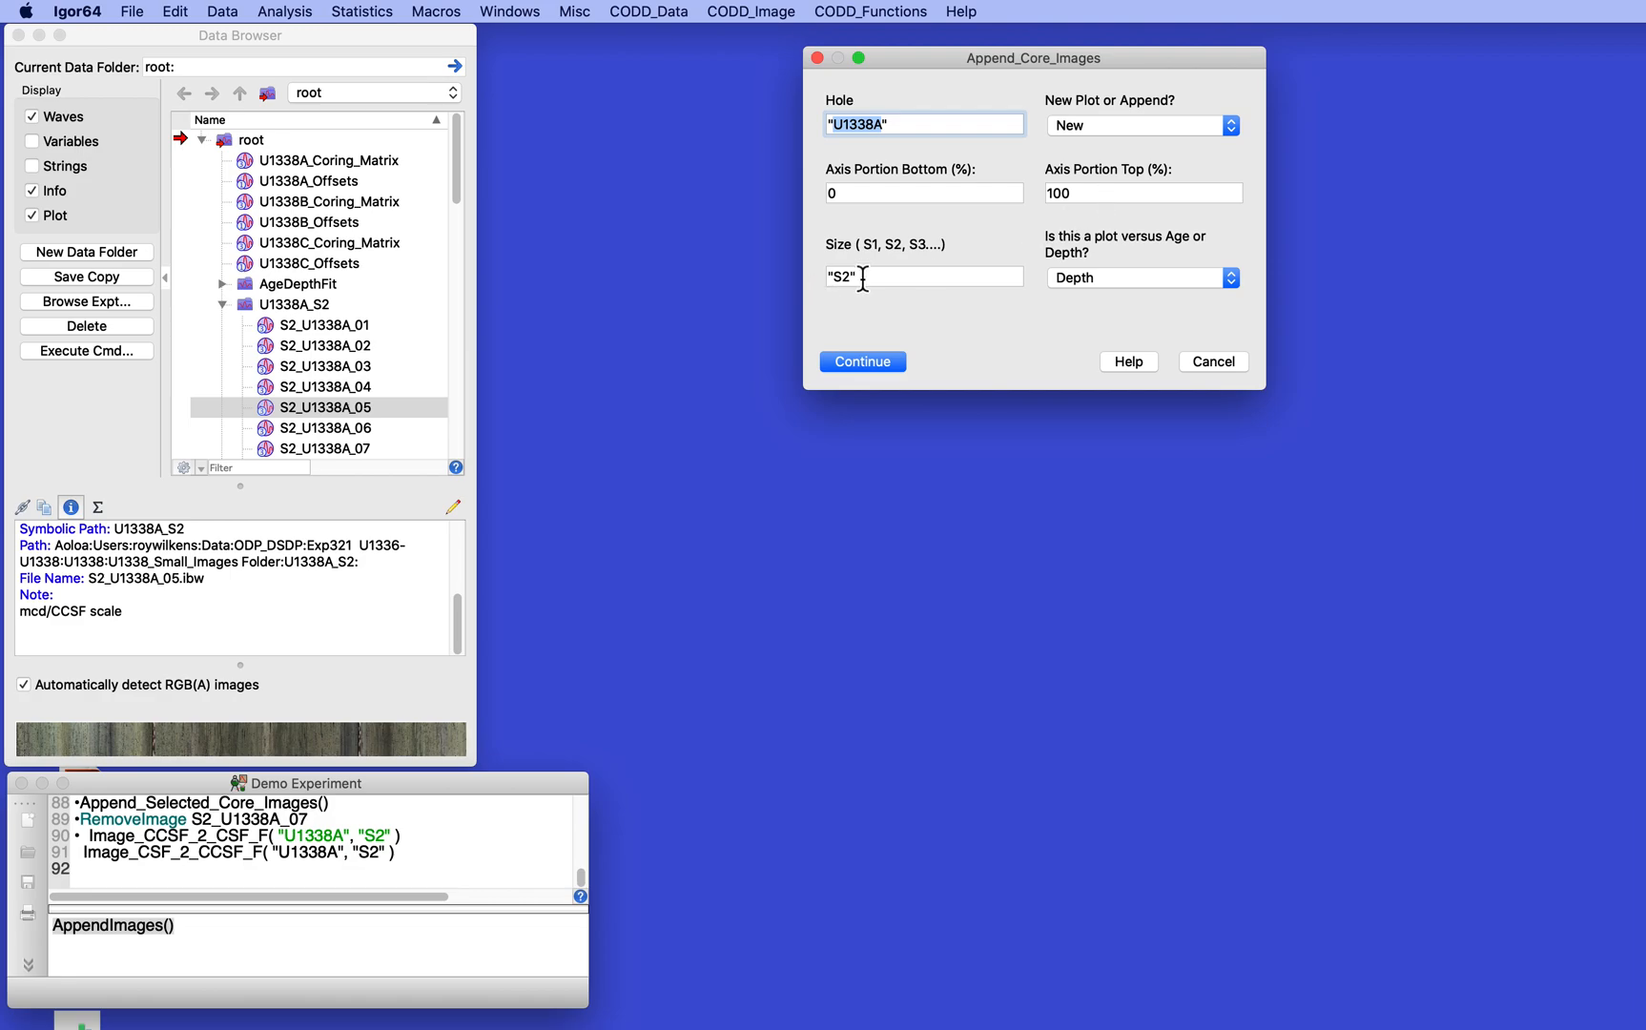
left_click(1151, 279)
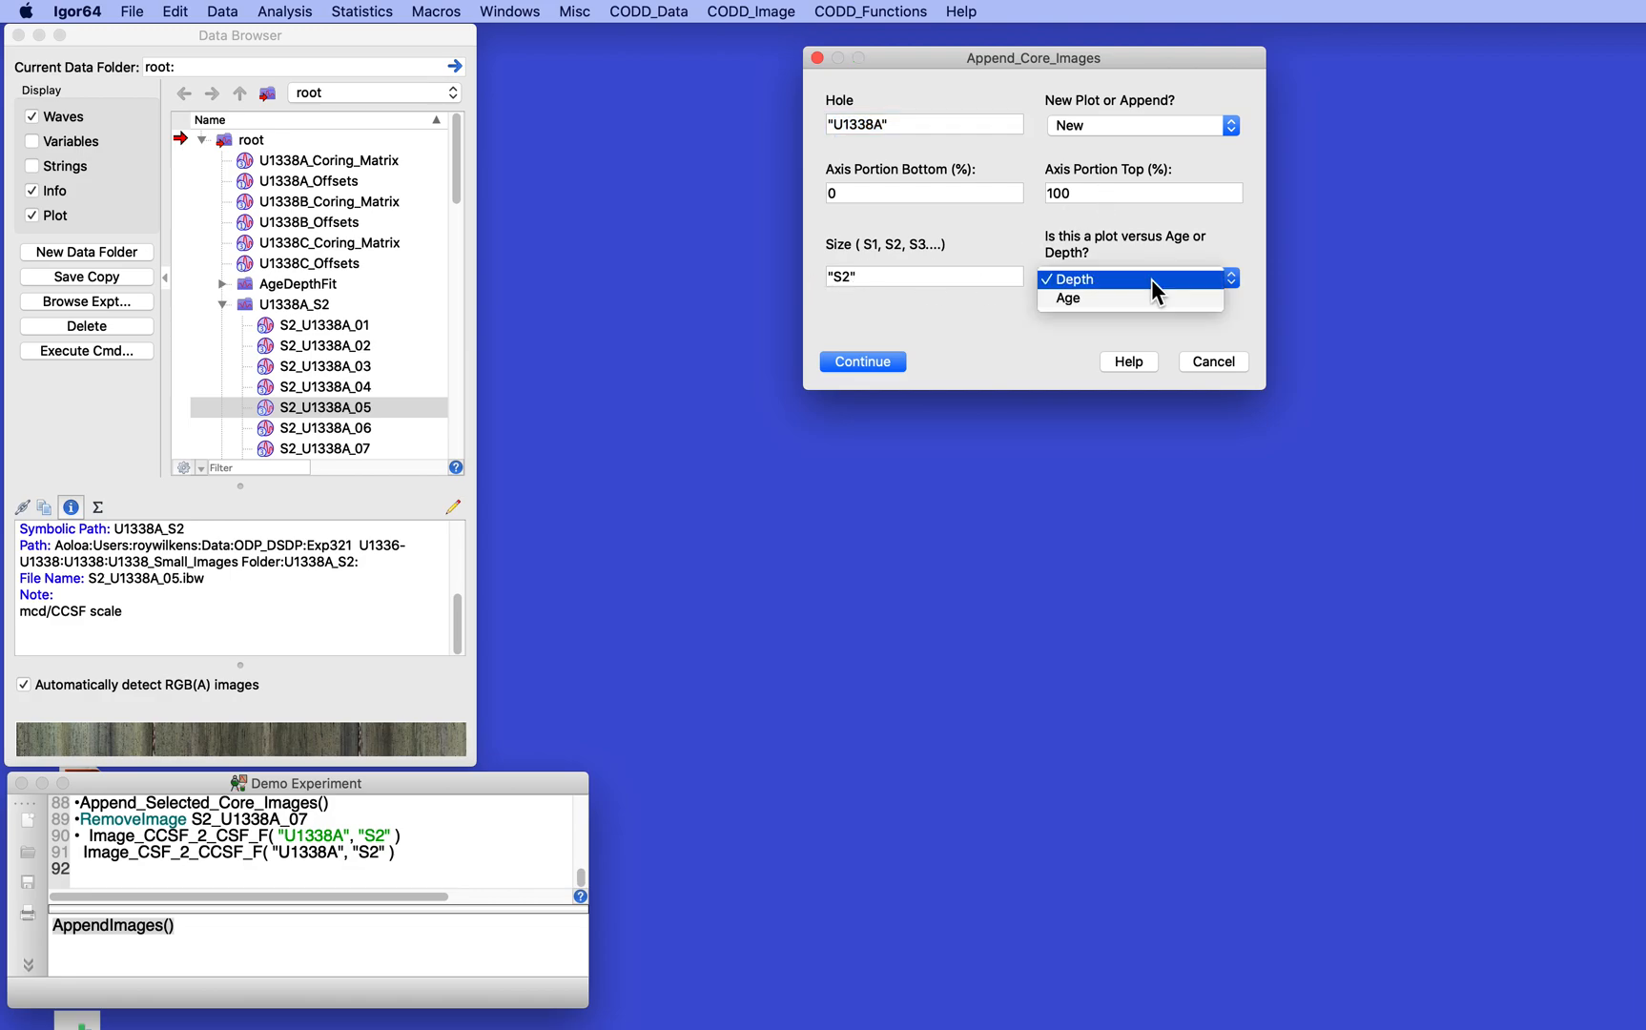
left_click(1151, 280)
left_click(863, 361)
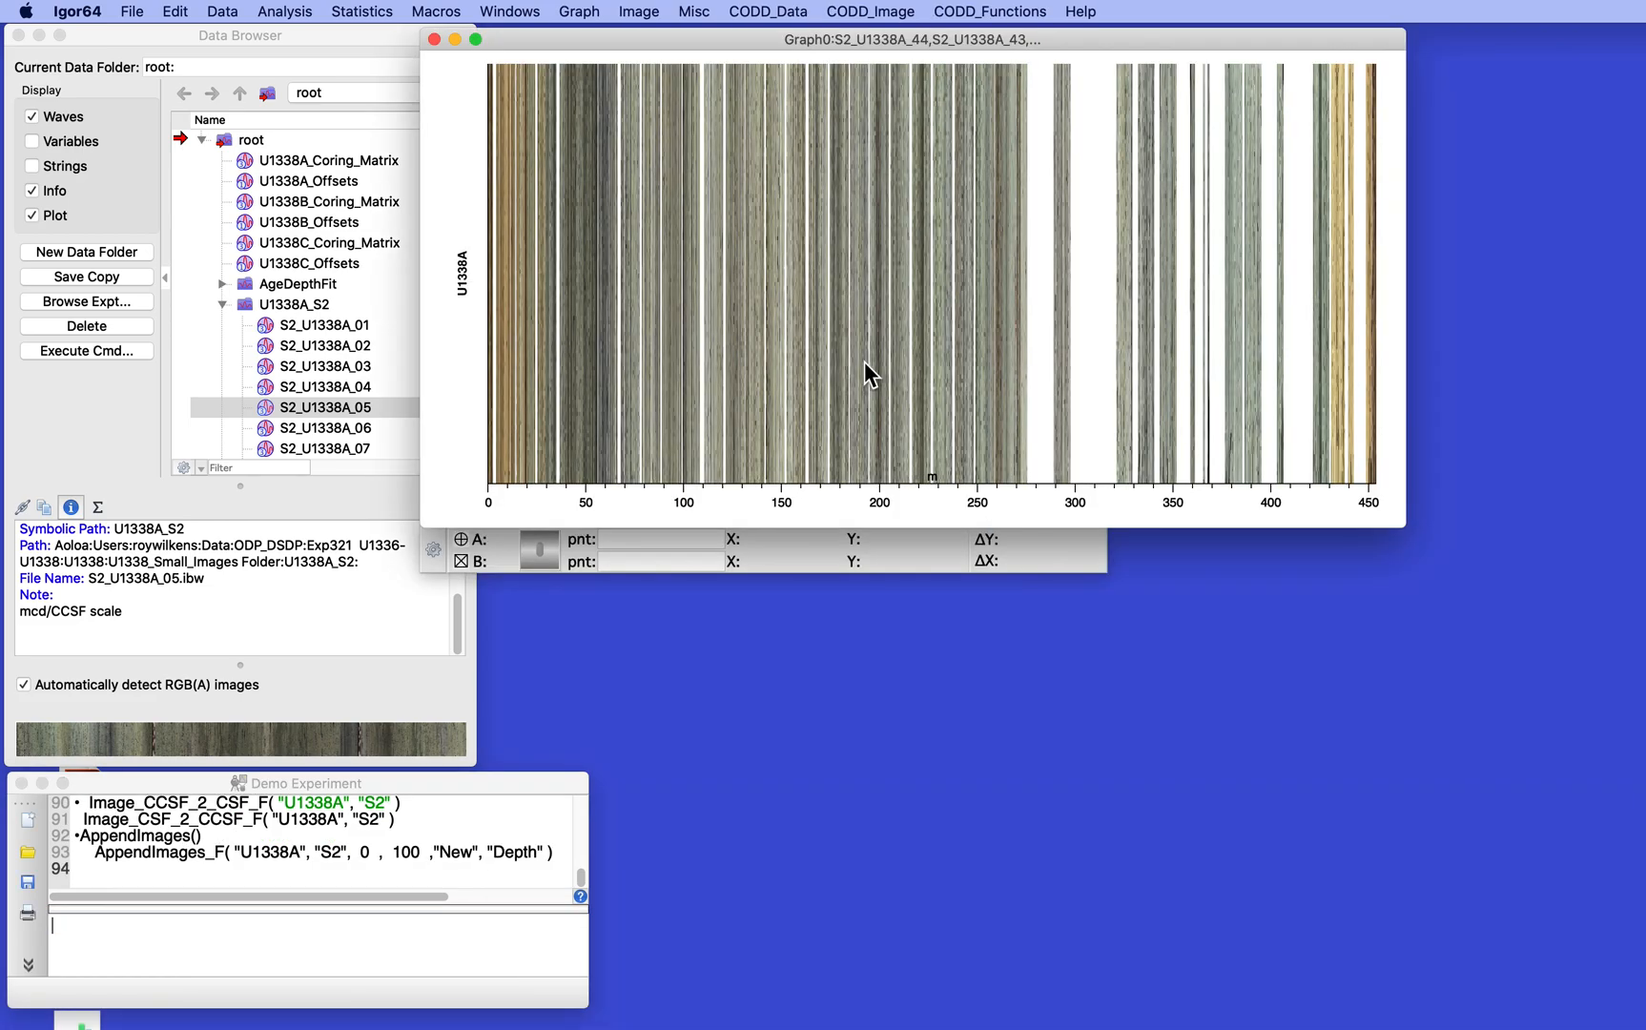
- Set the graph's depth axis range to run from 0 to 100
left_click(867, 10)
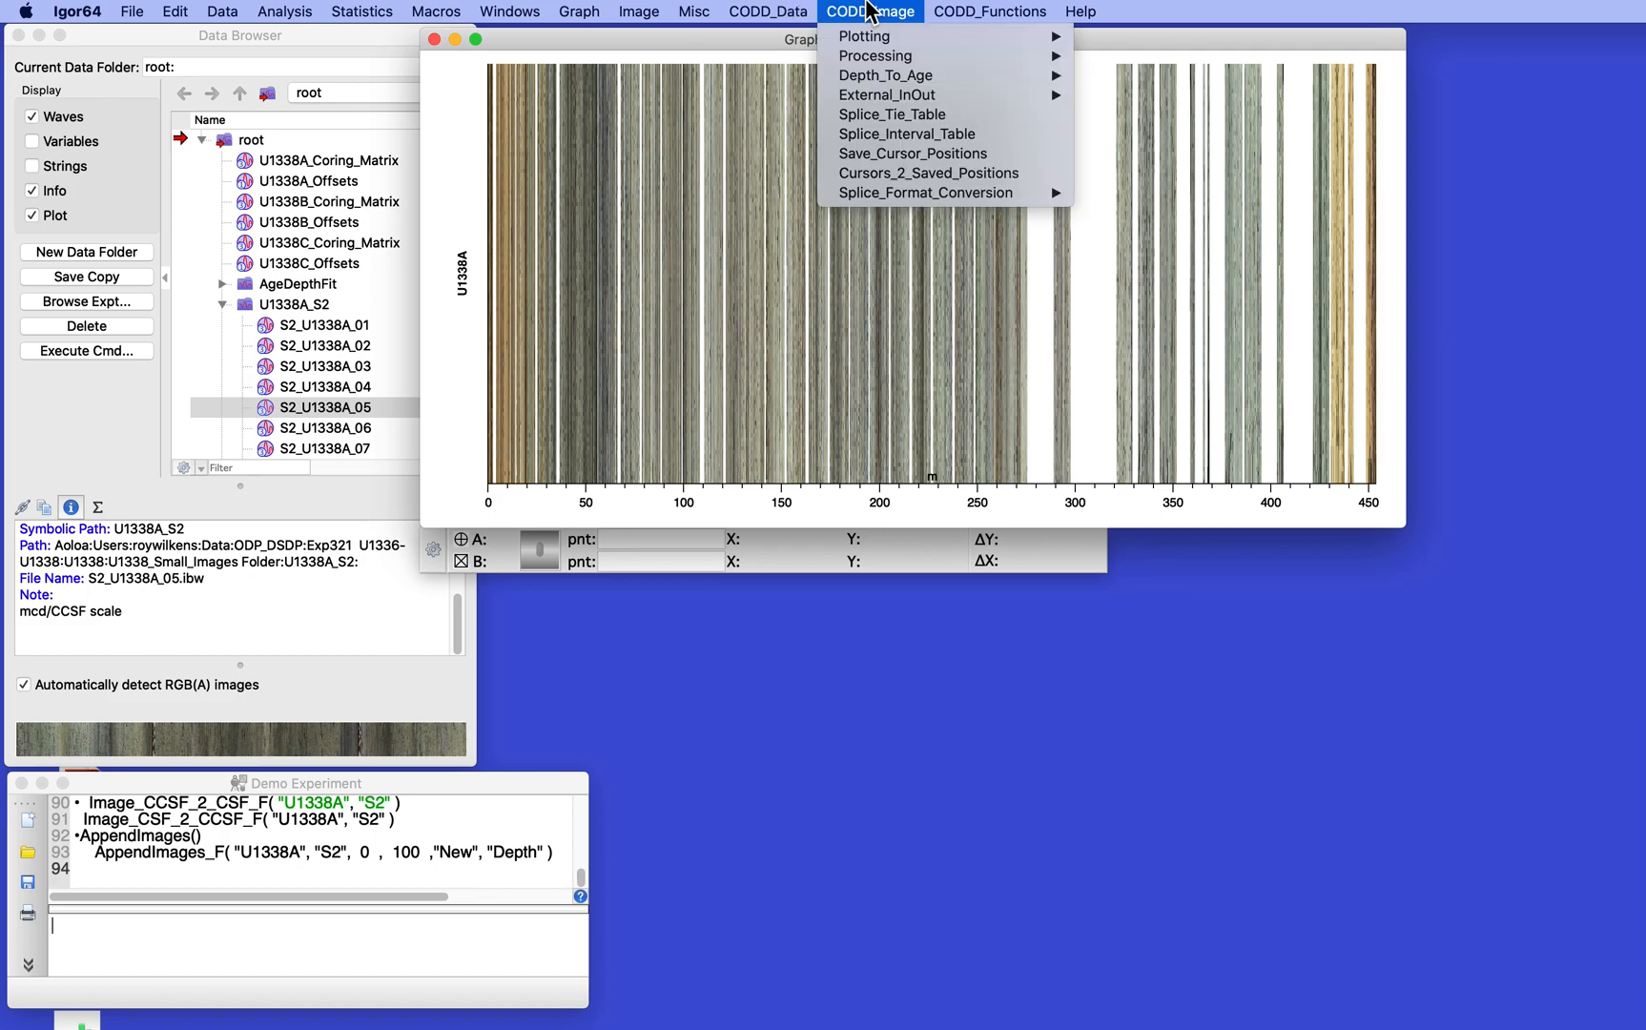
mouse_move(867, 36)
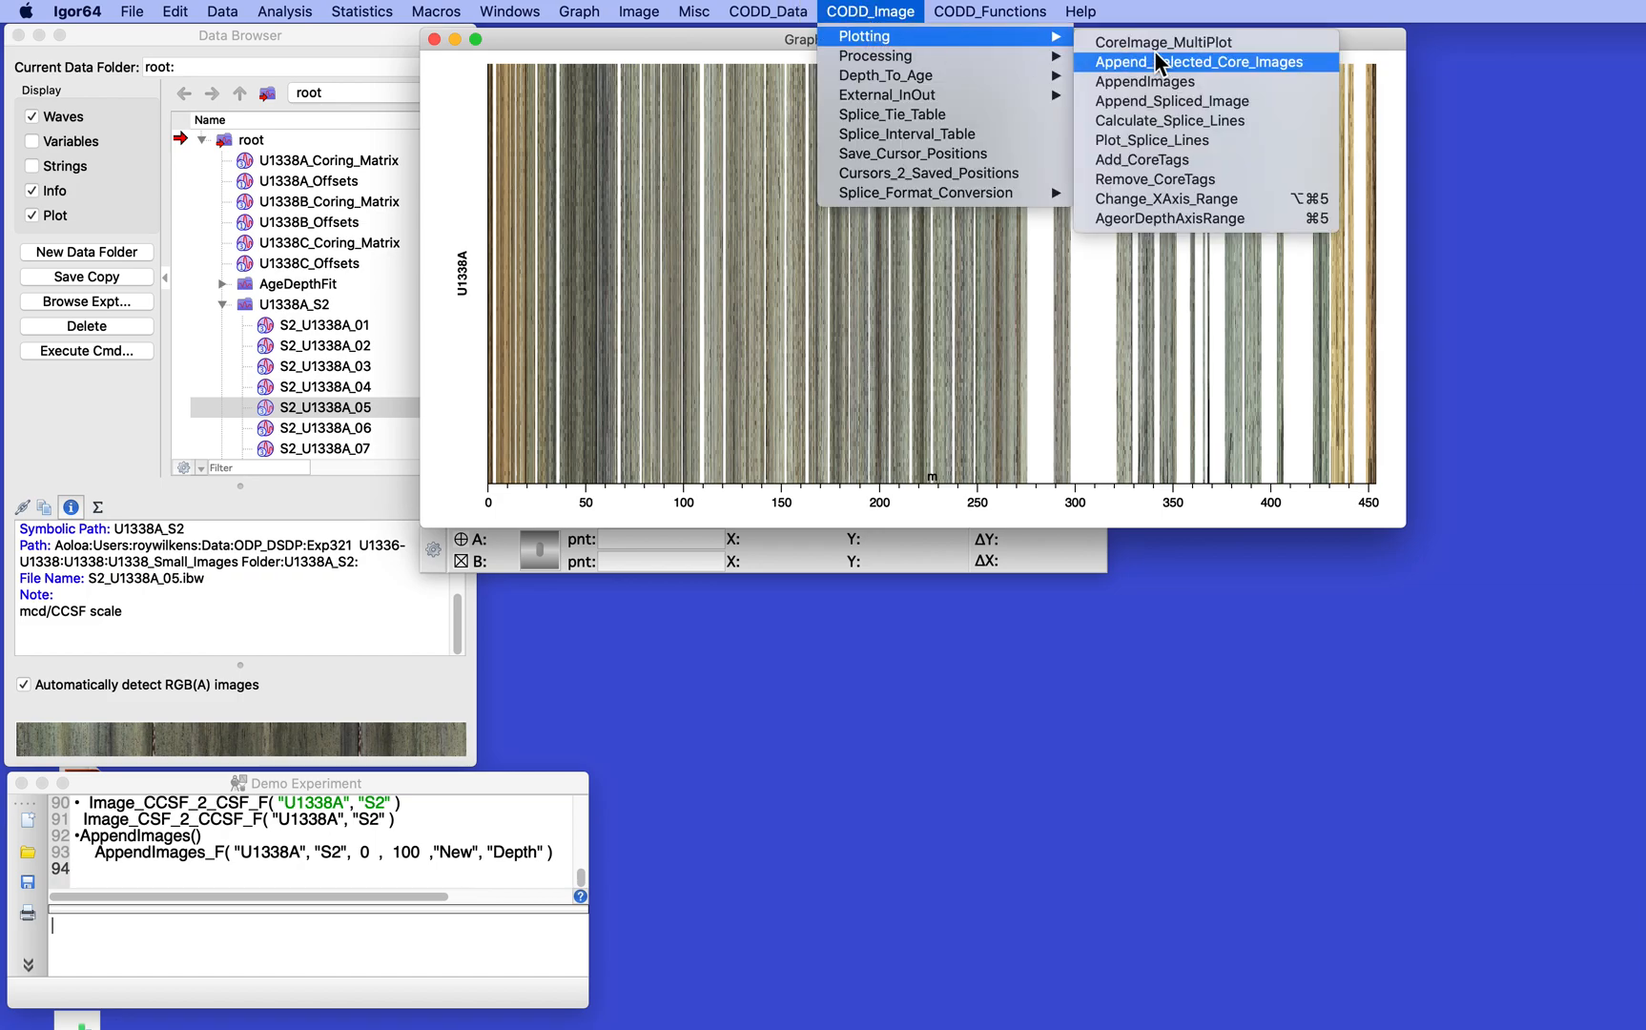
left_click(1174, 217)
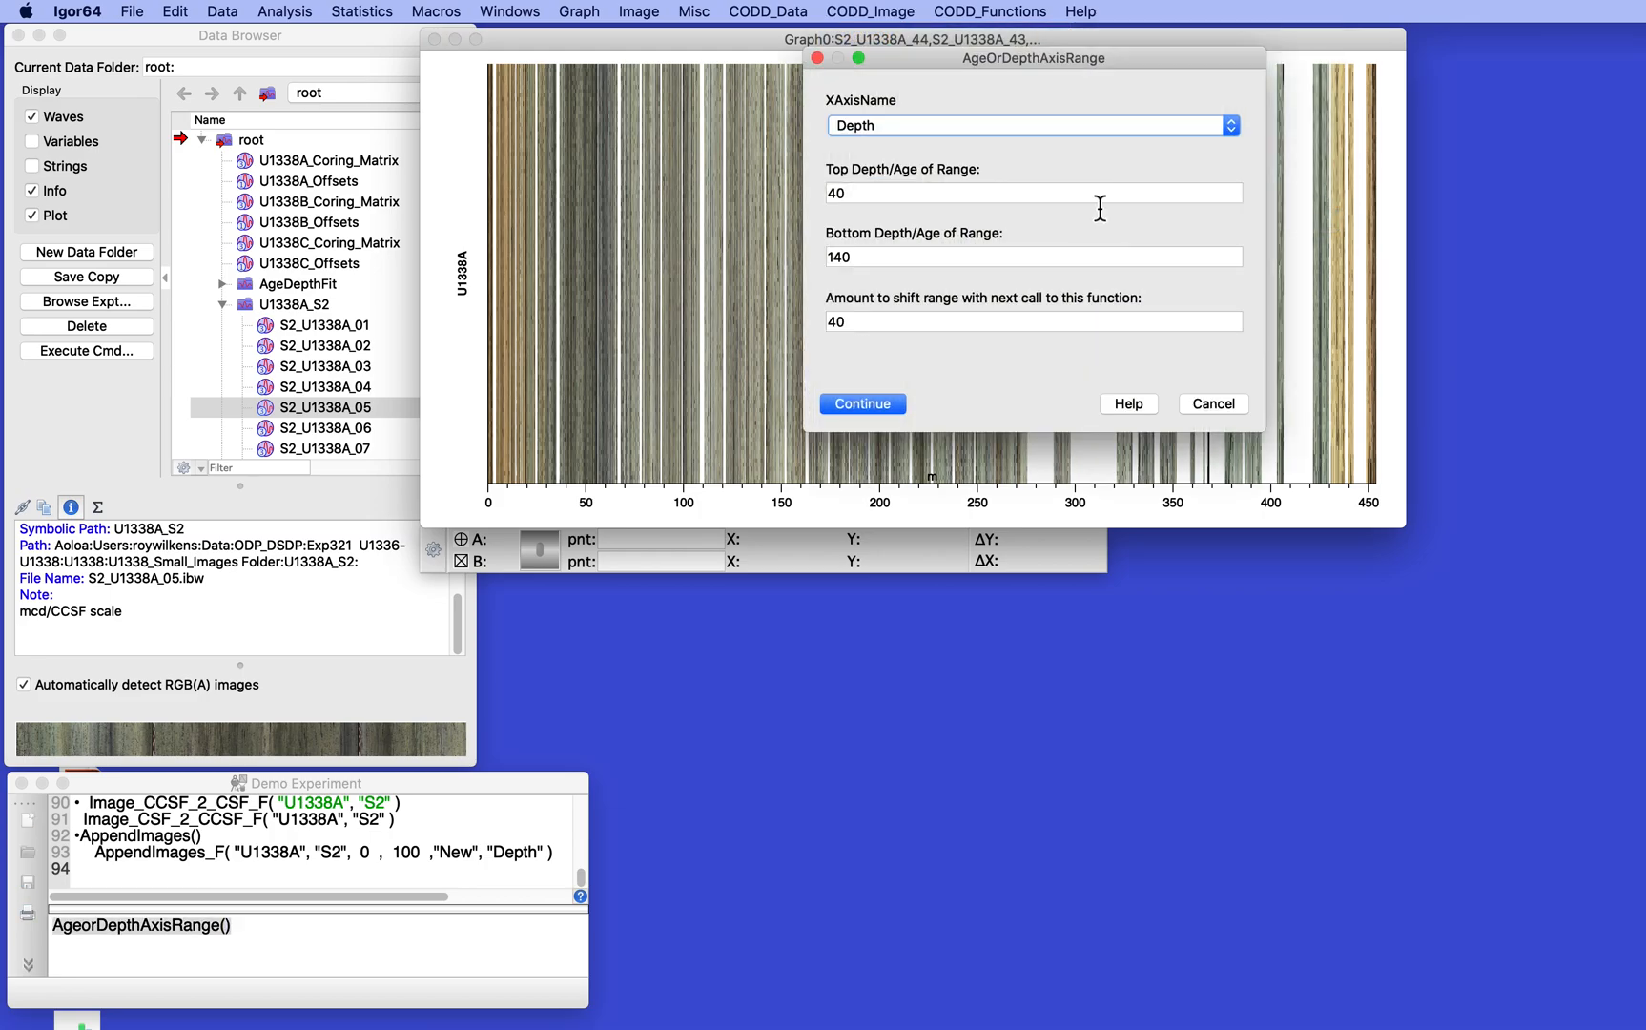
double_click(832, 192)
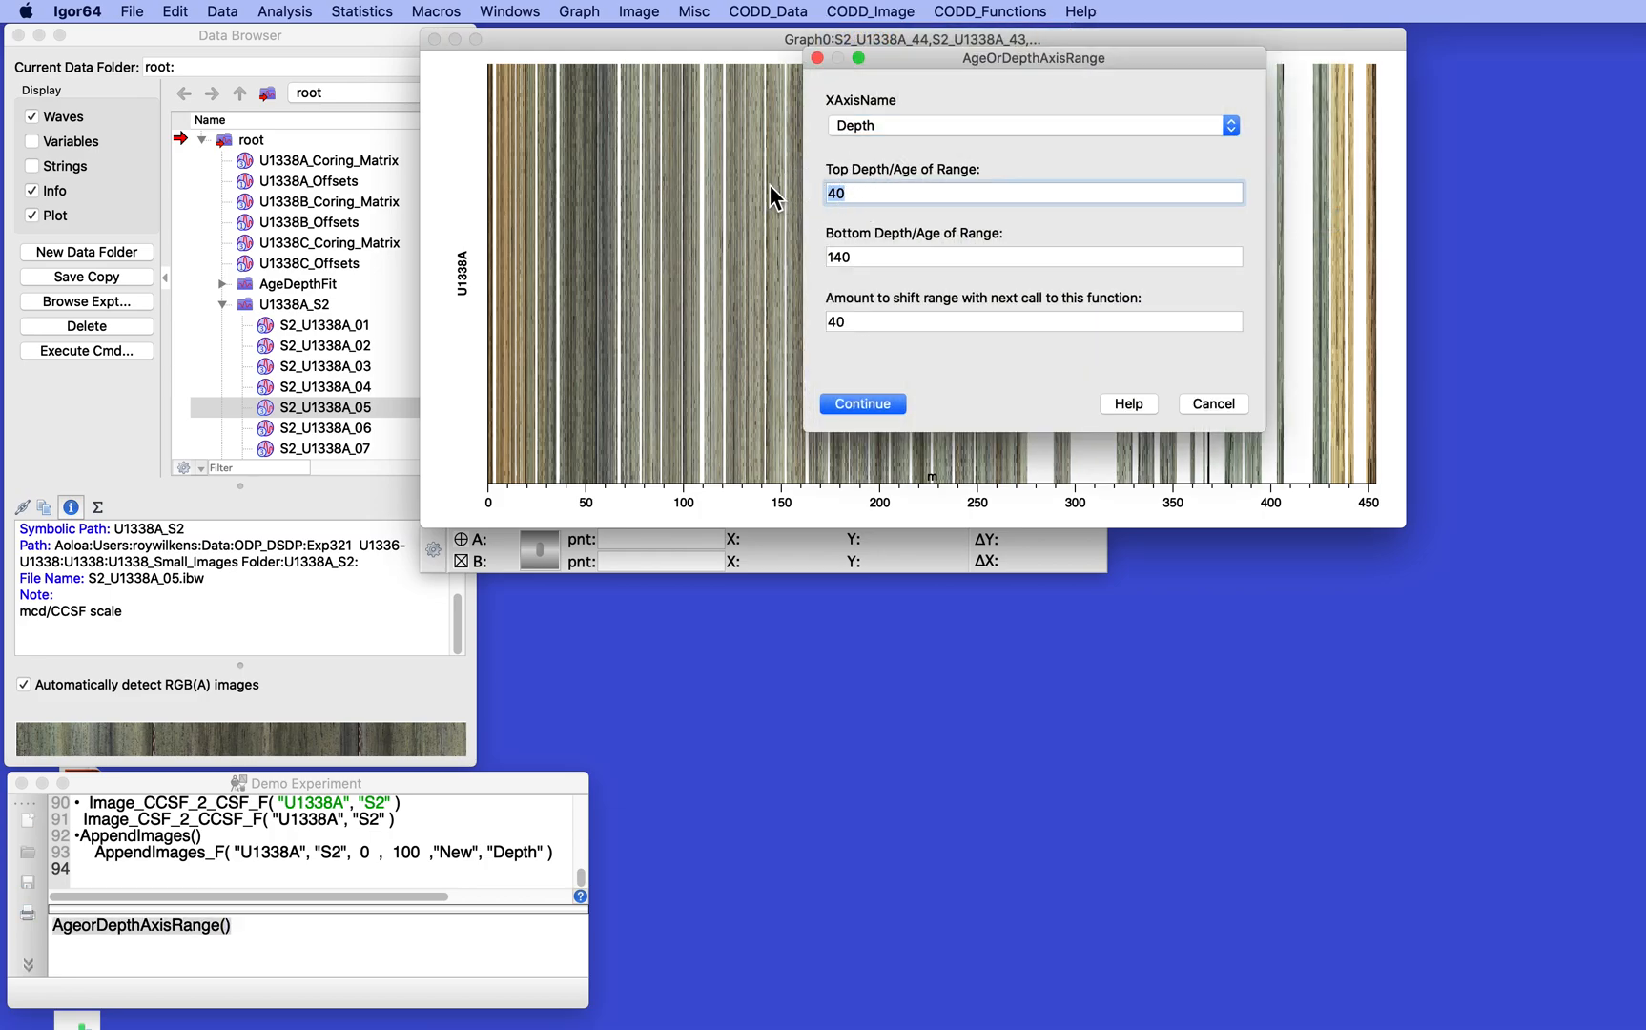
type("0")
key("Tab")
type("100")
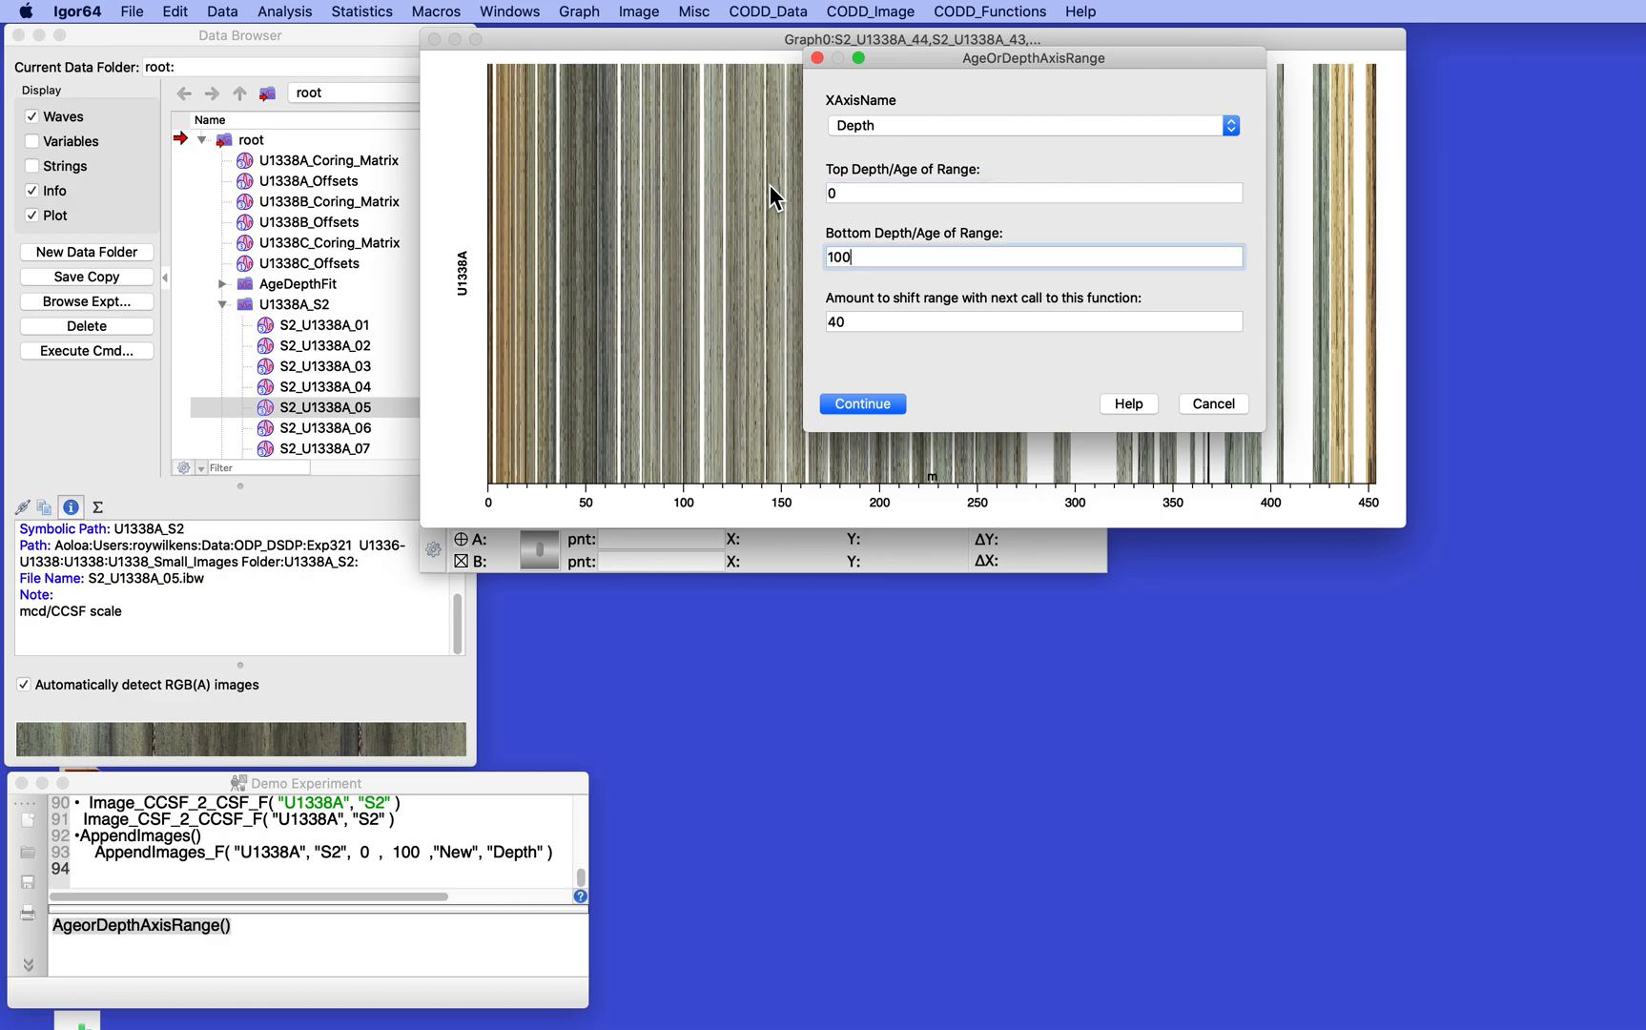
left_click(847, 402)
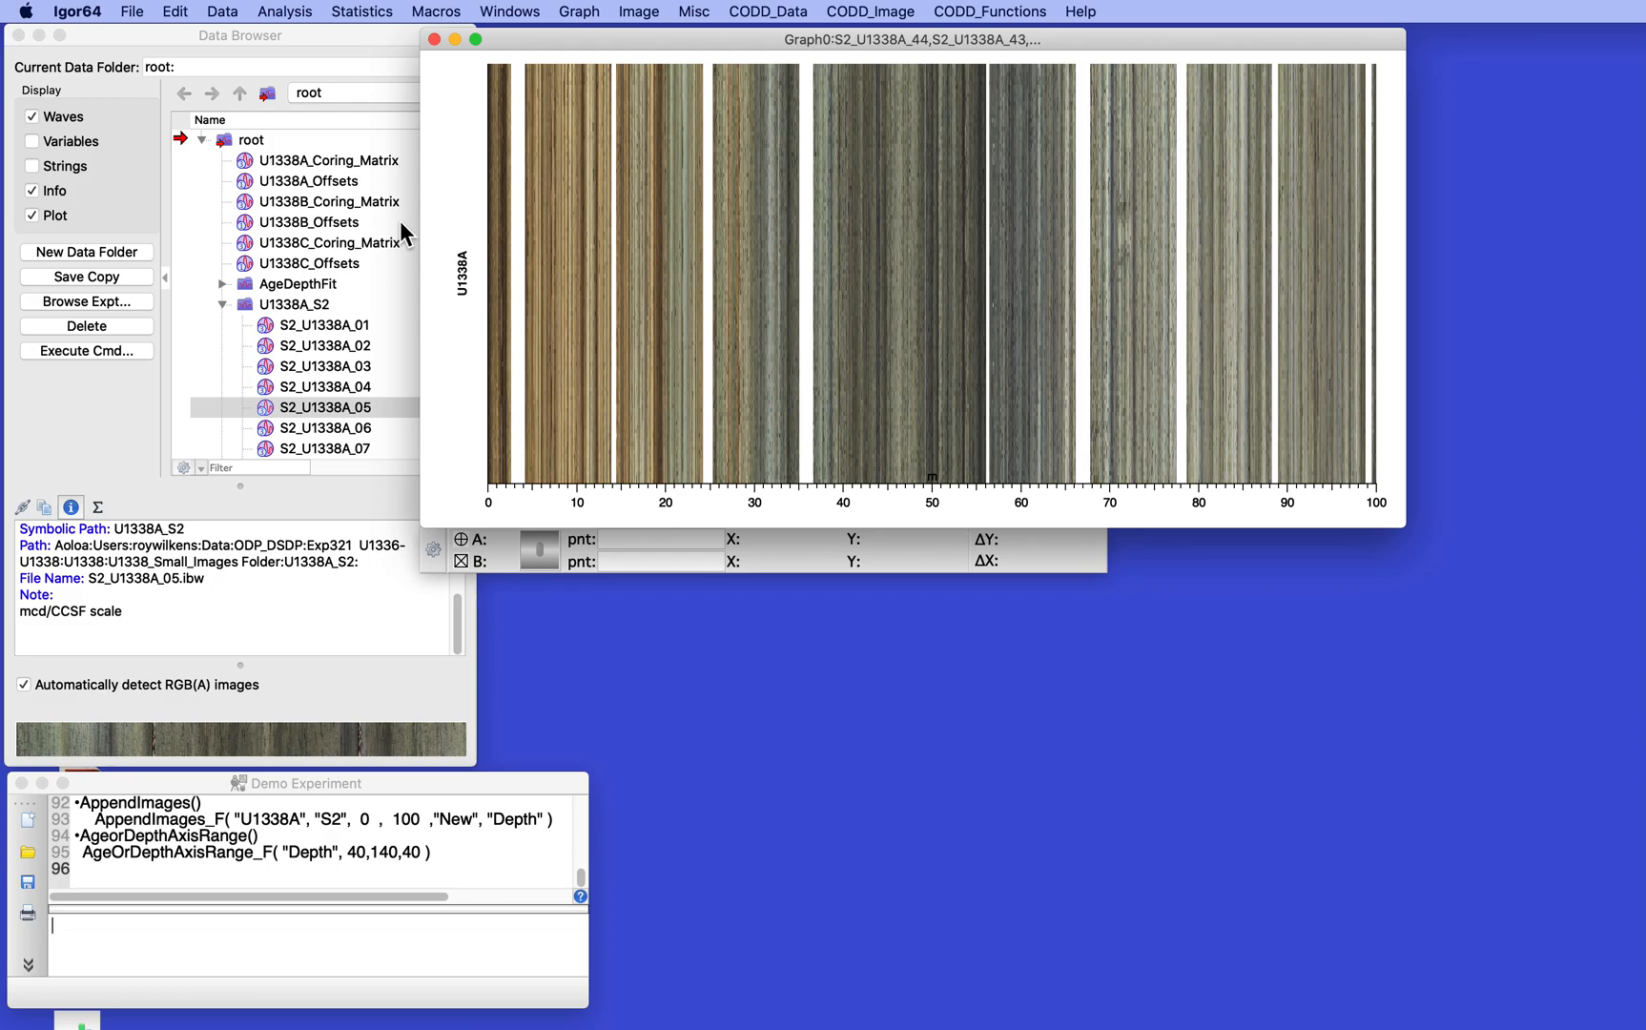
- Modify the U1338A axis so it draws between 0 and 50% of normal
double_click(463, 276)
left_click(639, 400)
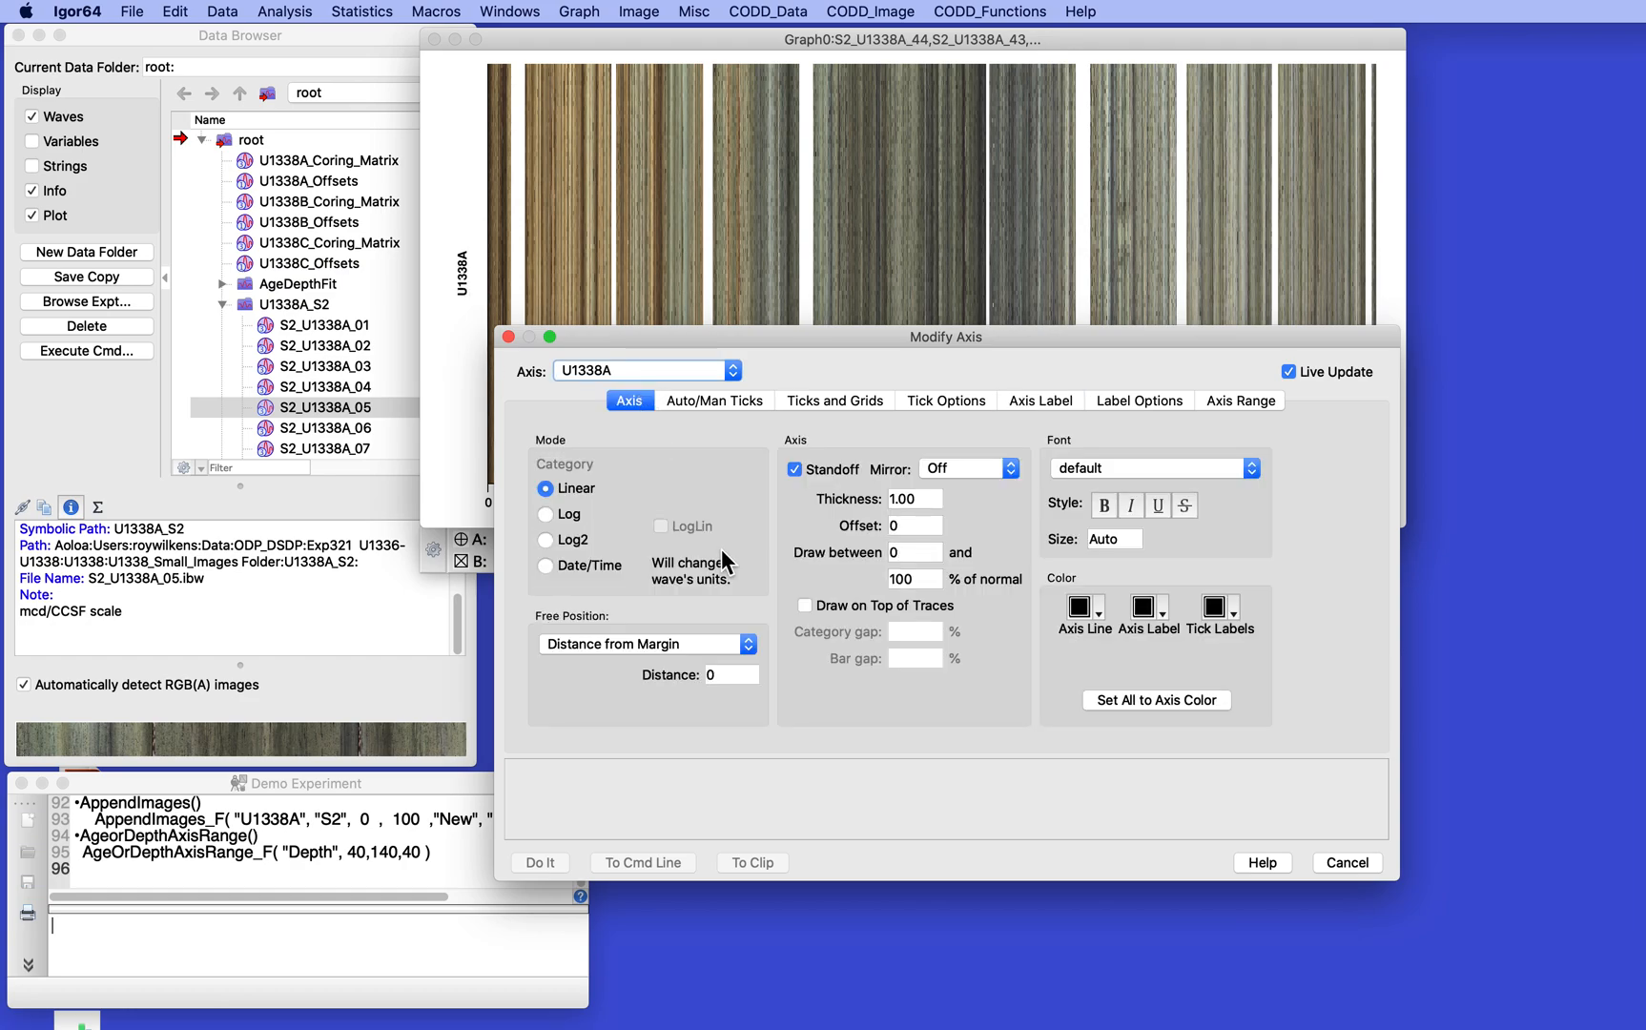
left_click_drag(917, 581, 857, 584)
type("50")
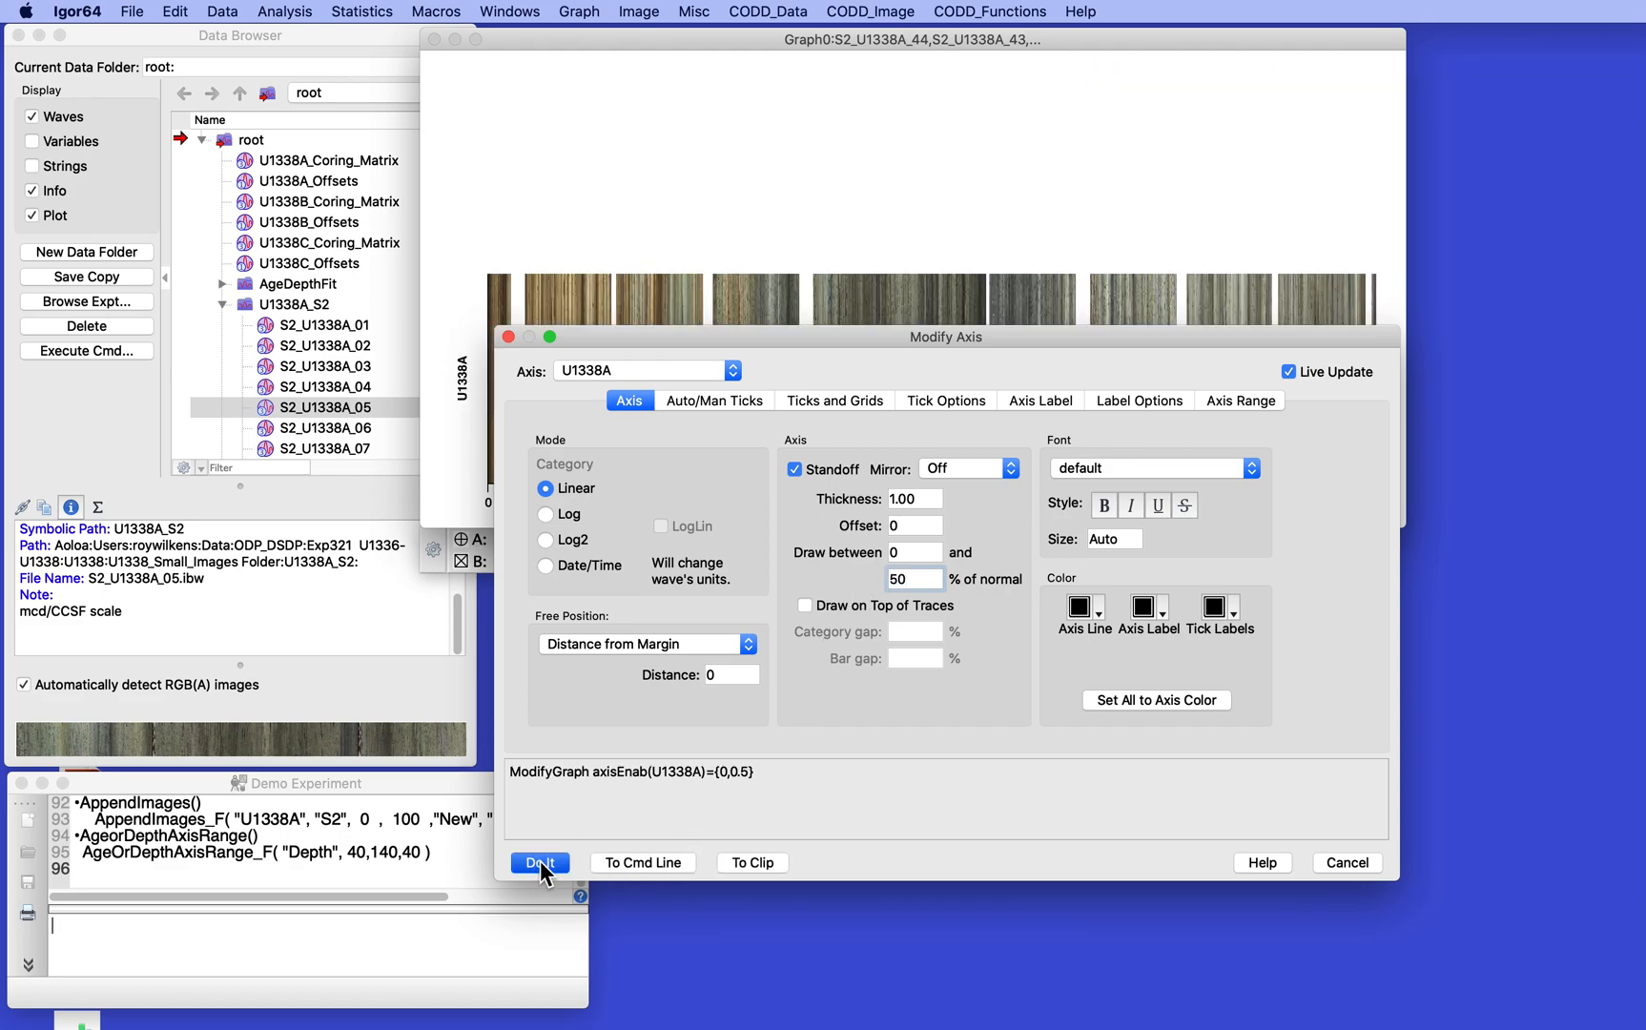
left_click(539, 863)
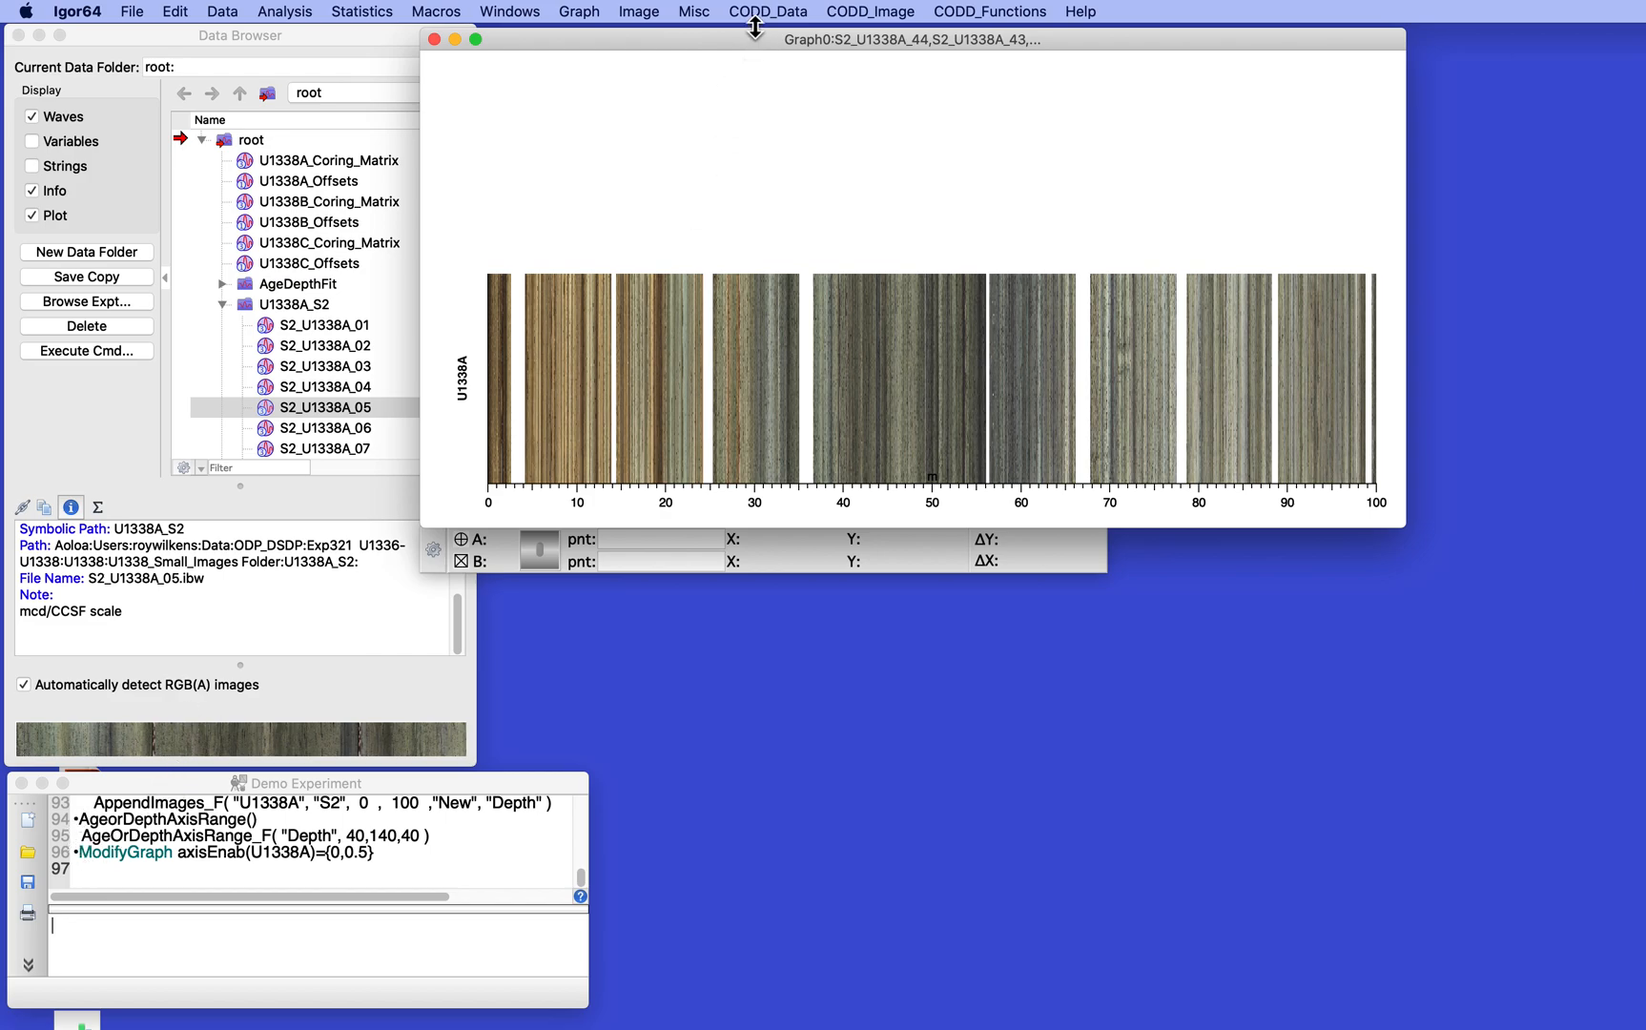
- Append the S2 core images of hole U1338B to the depth graph, with an axis portion from 51 to 100%
left_click(864, 12)
mouse_move(862, 37)
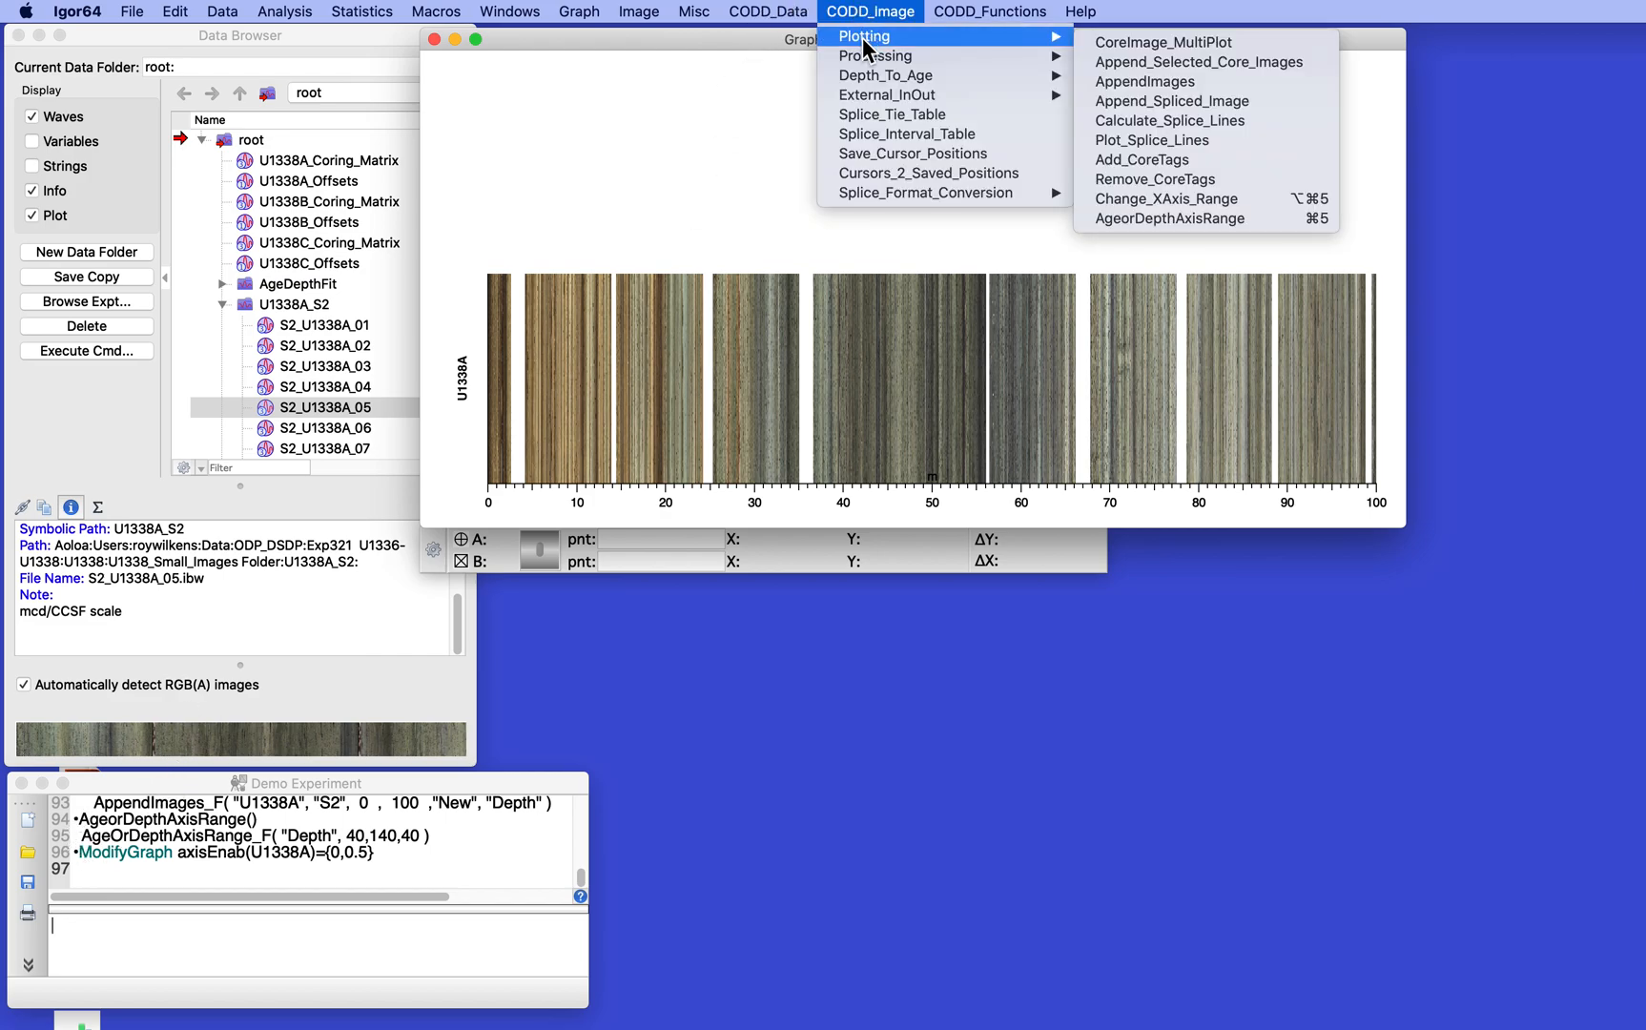
left_click(1183, 84)
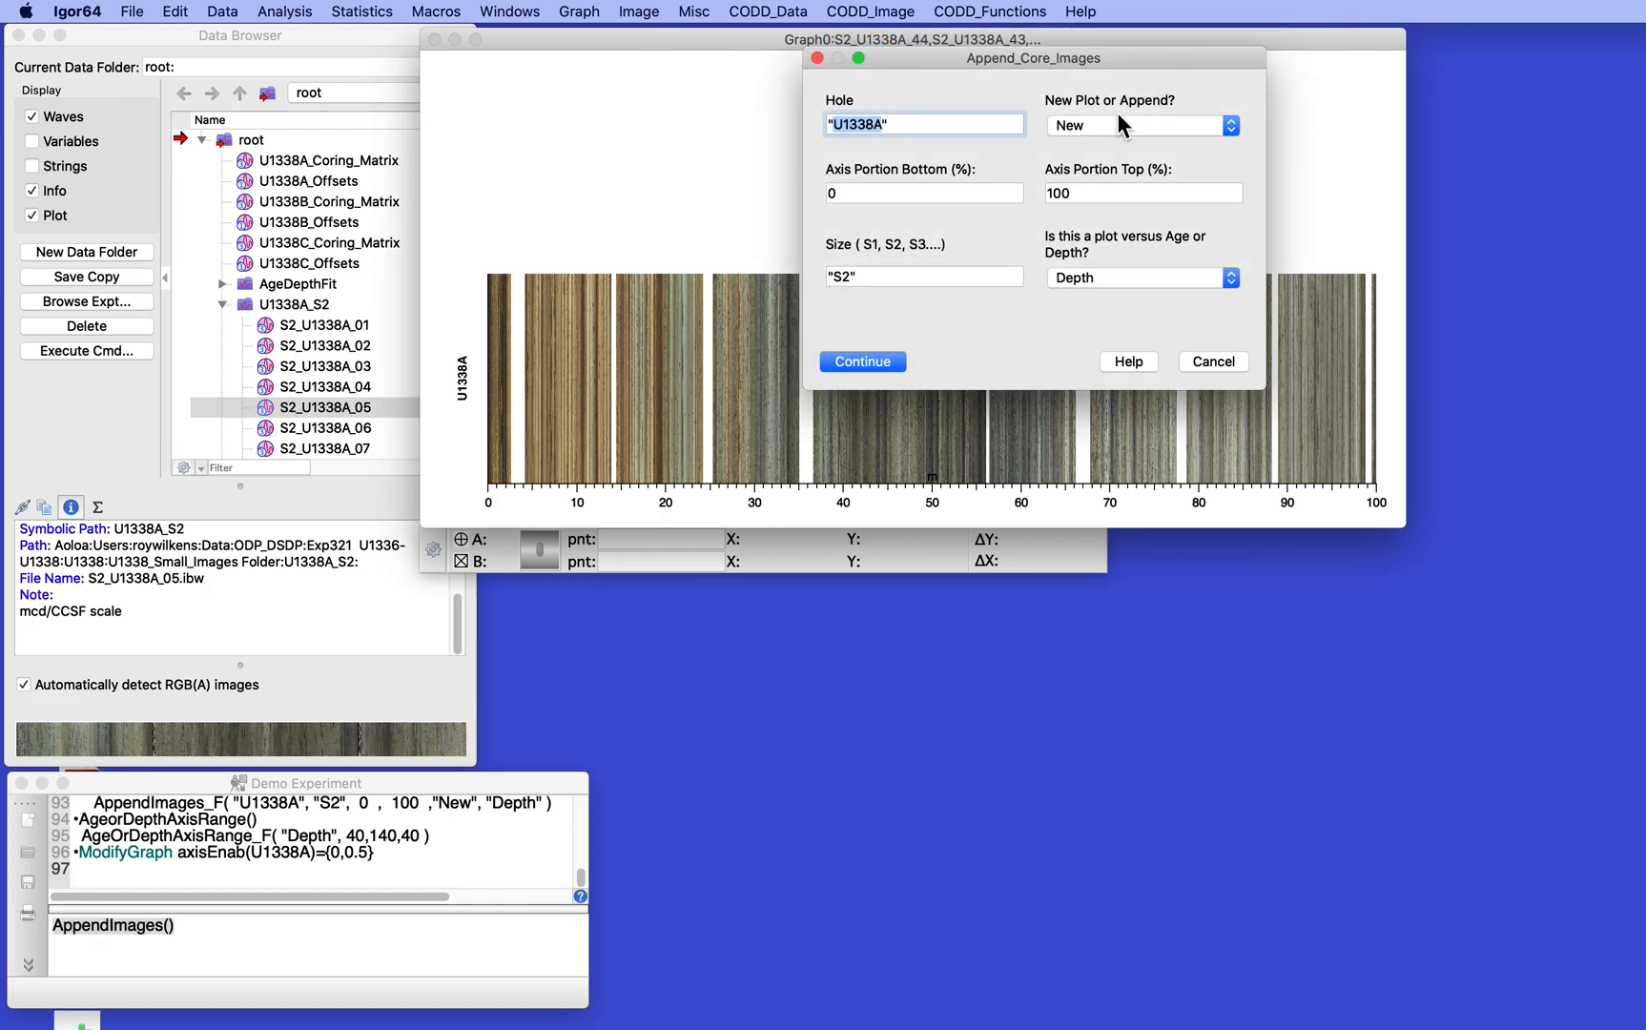
left_click(1120, 119)
left_click(1075, 140)
left_click(885, 126)
key("BackSpace")
type("B\"")
left_click_drag(854, 194, 818, 191)
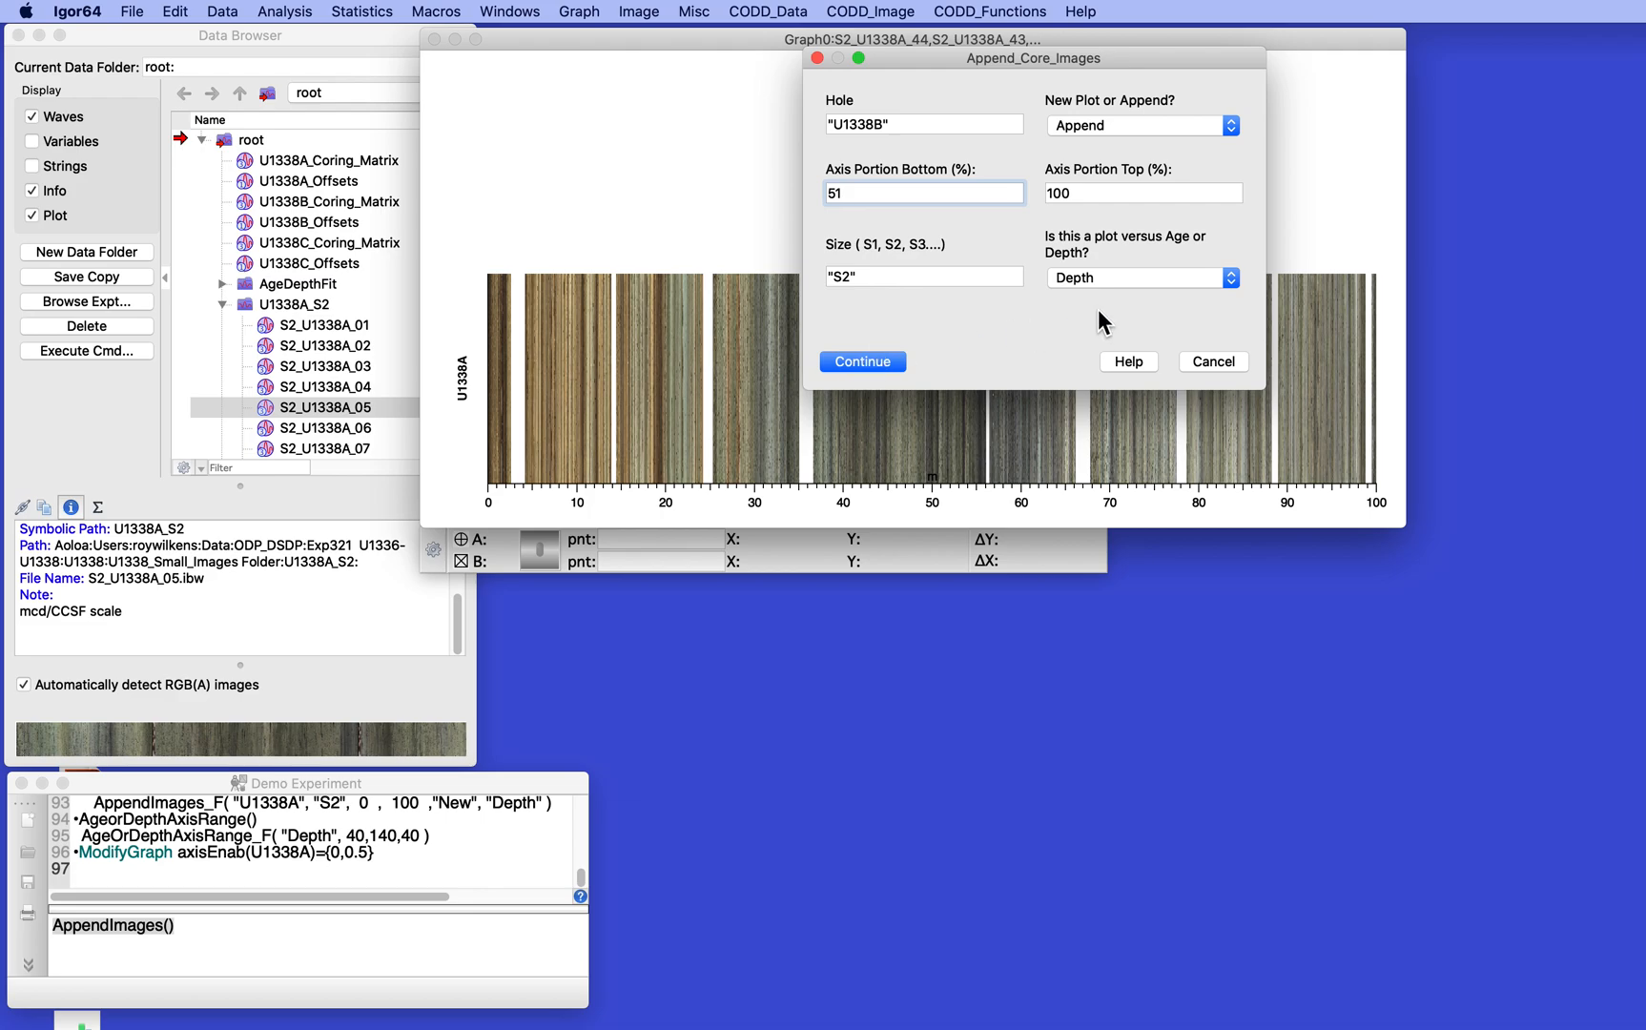
left_click(863, 362)
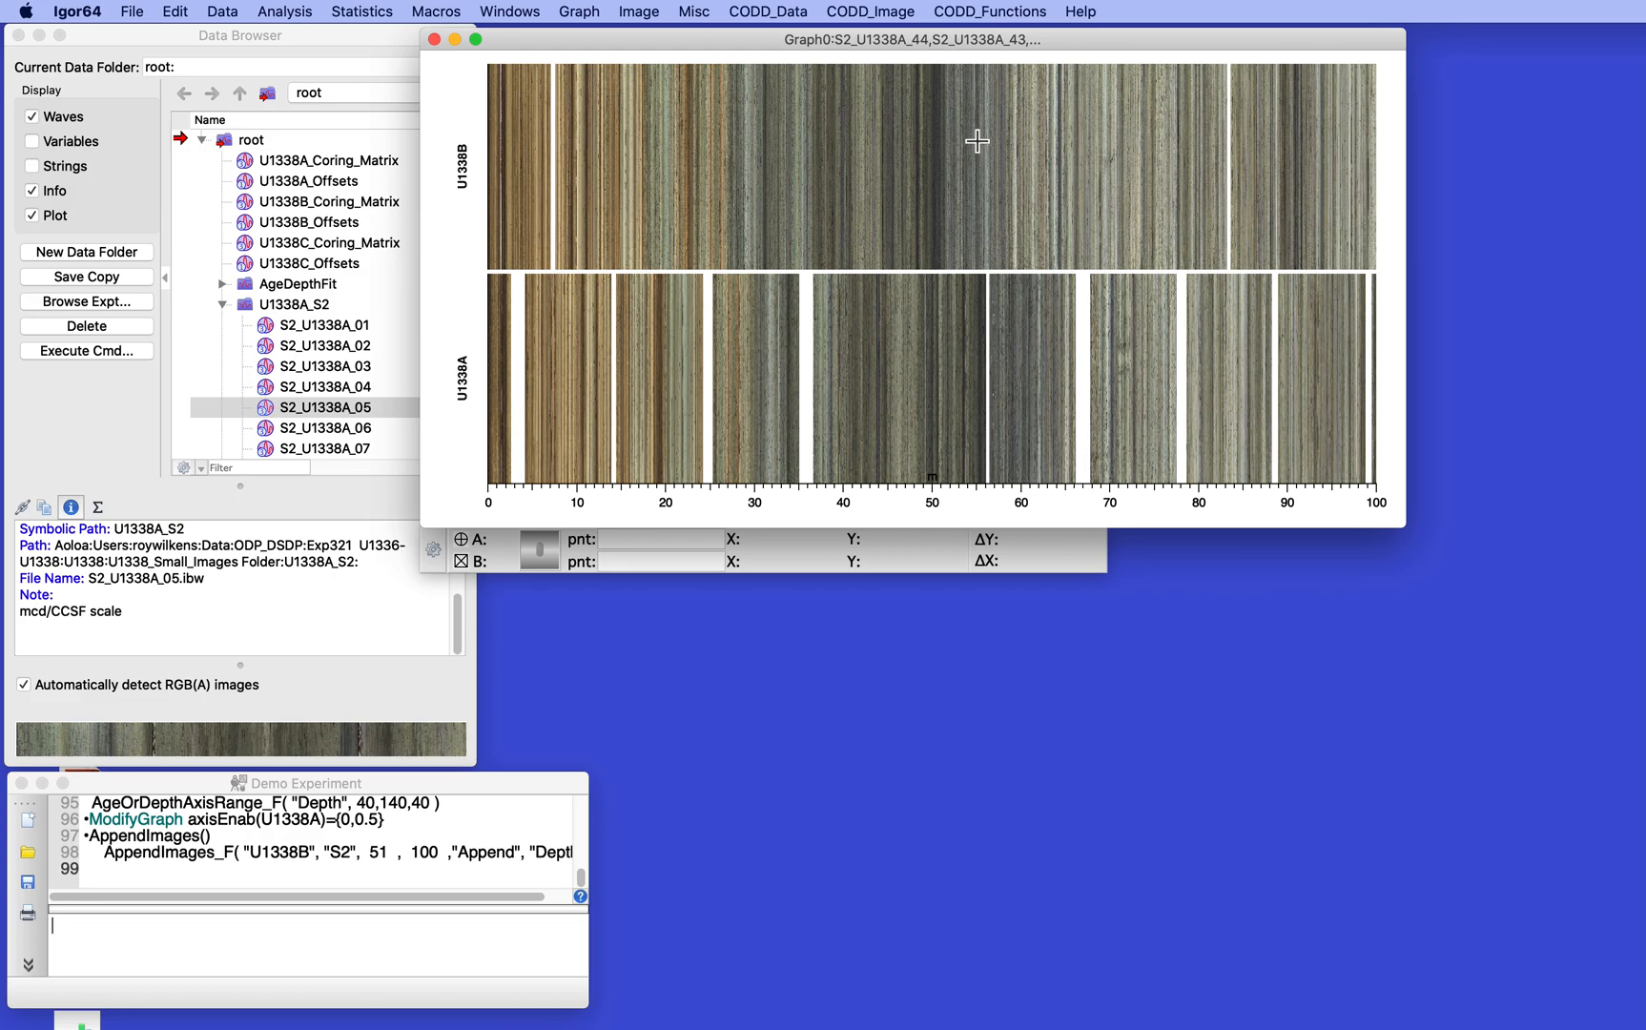
- Convert the S2 images of hole U1338B from the CSF to the CCSF depth scale
left_click(851, 12)
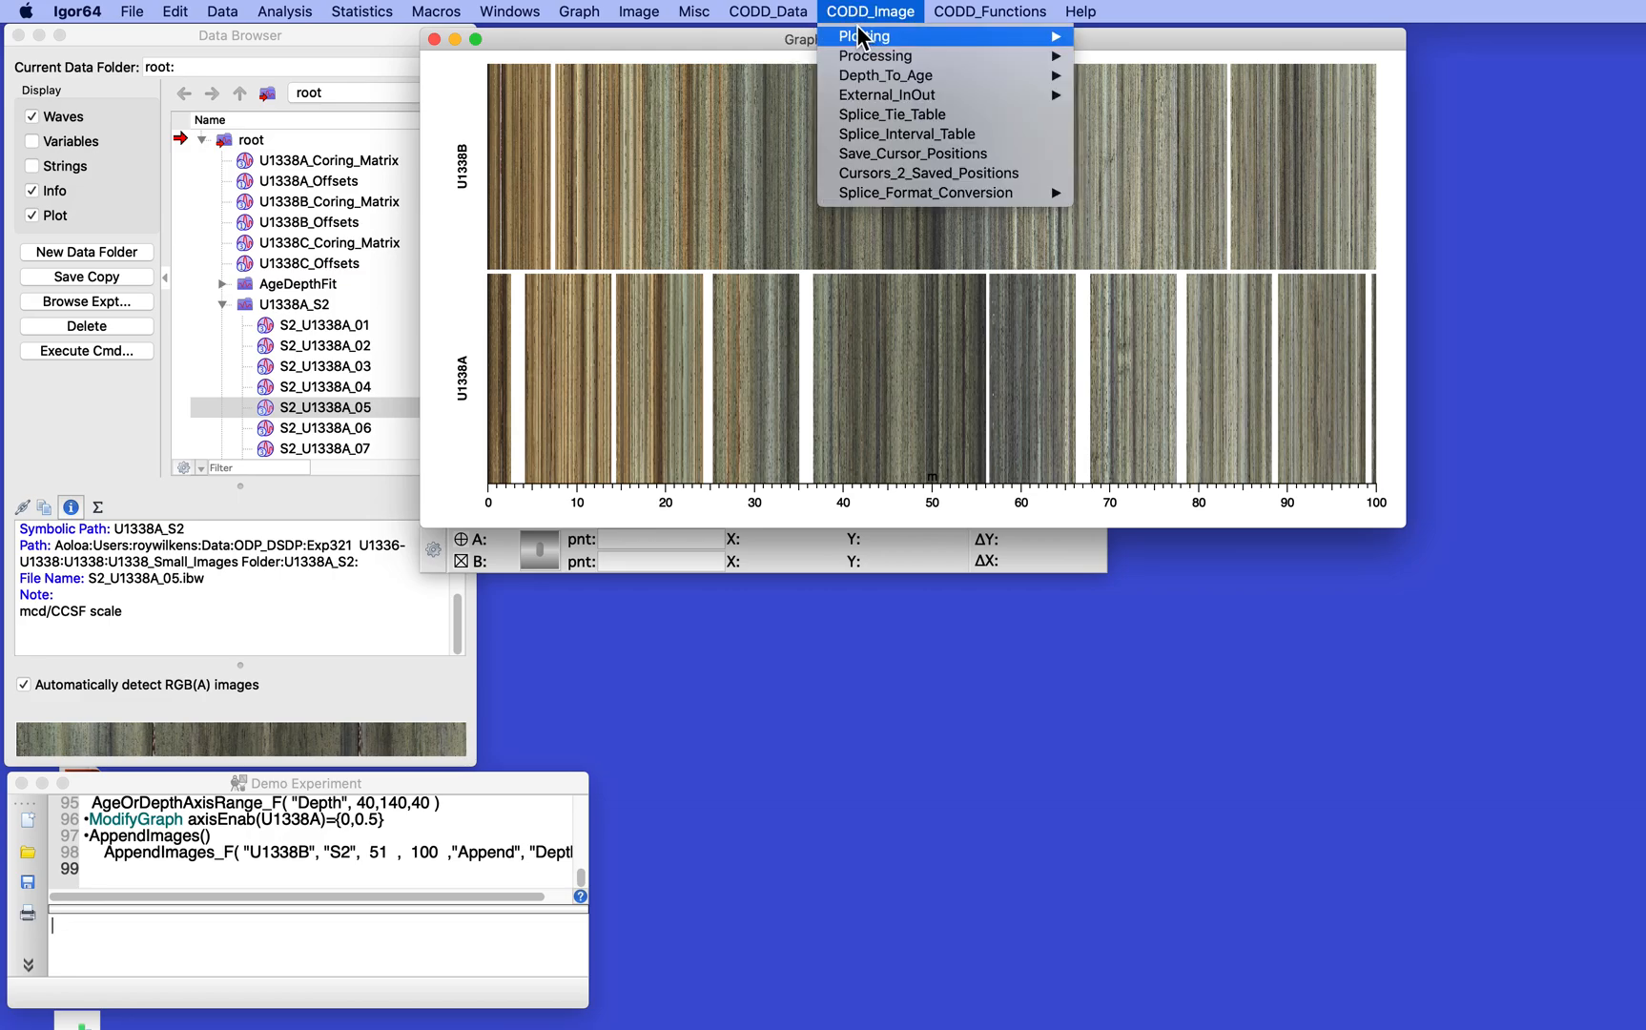
mouse_move(861, 52)
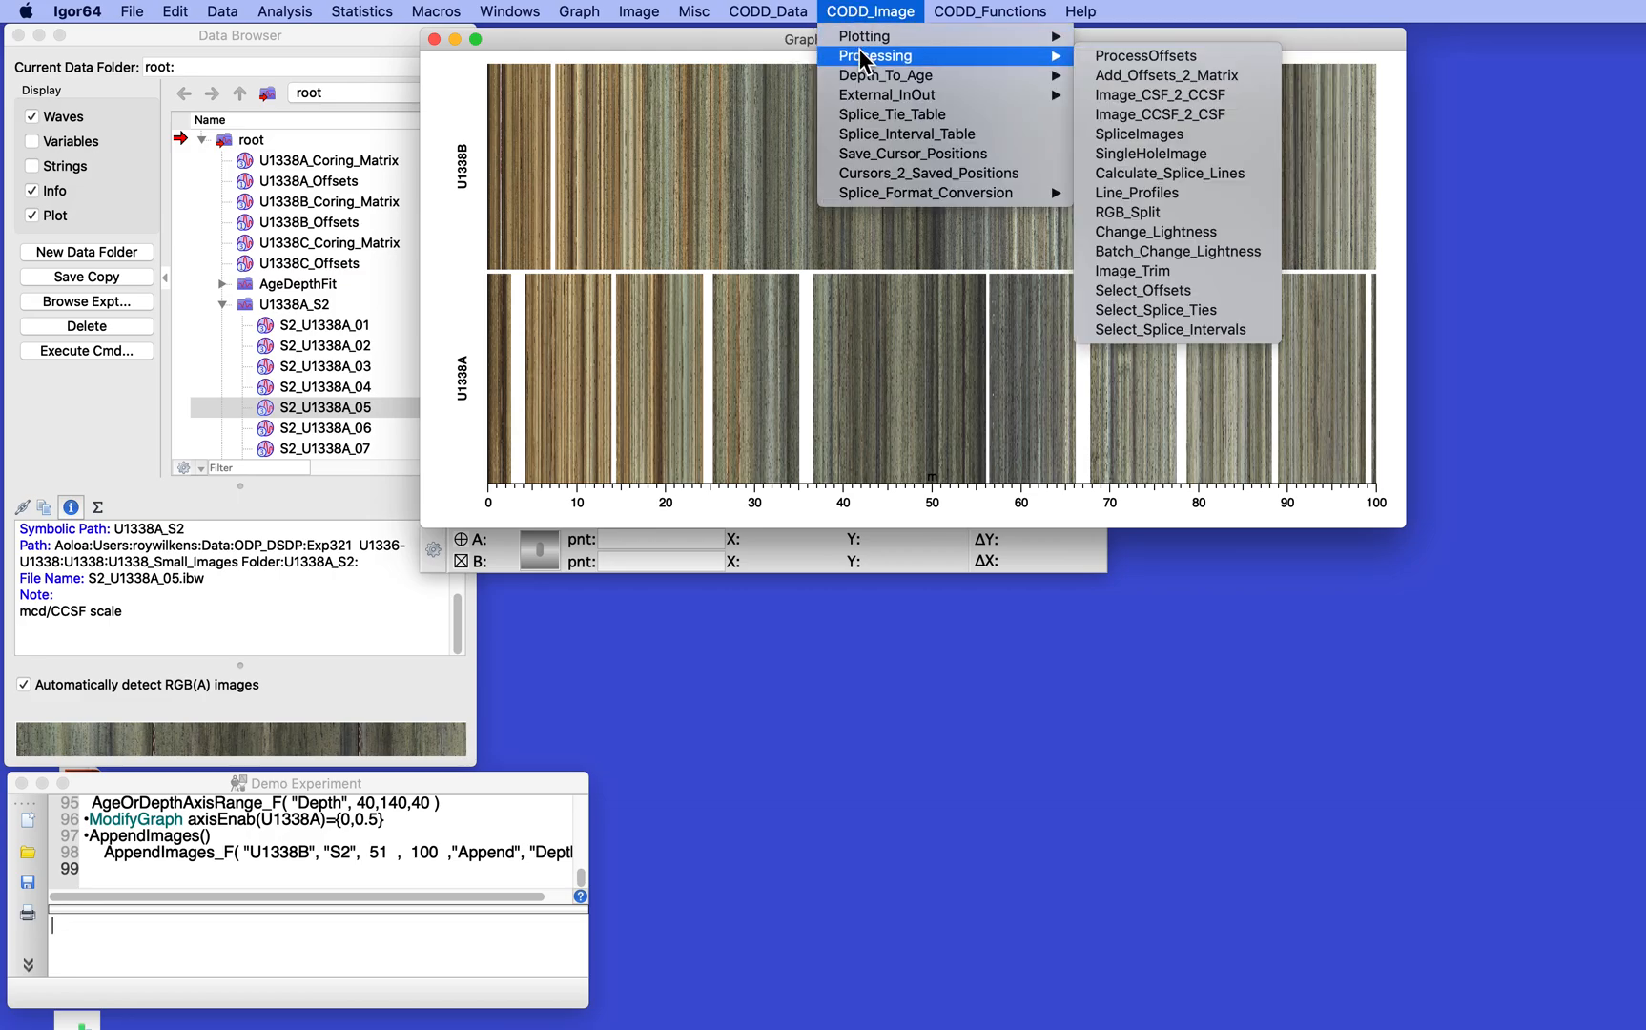
left_click(1169, 115)
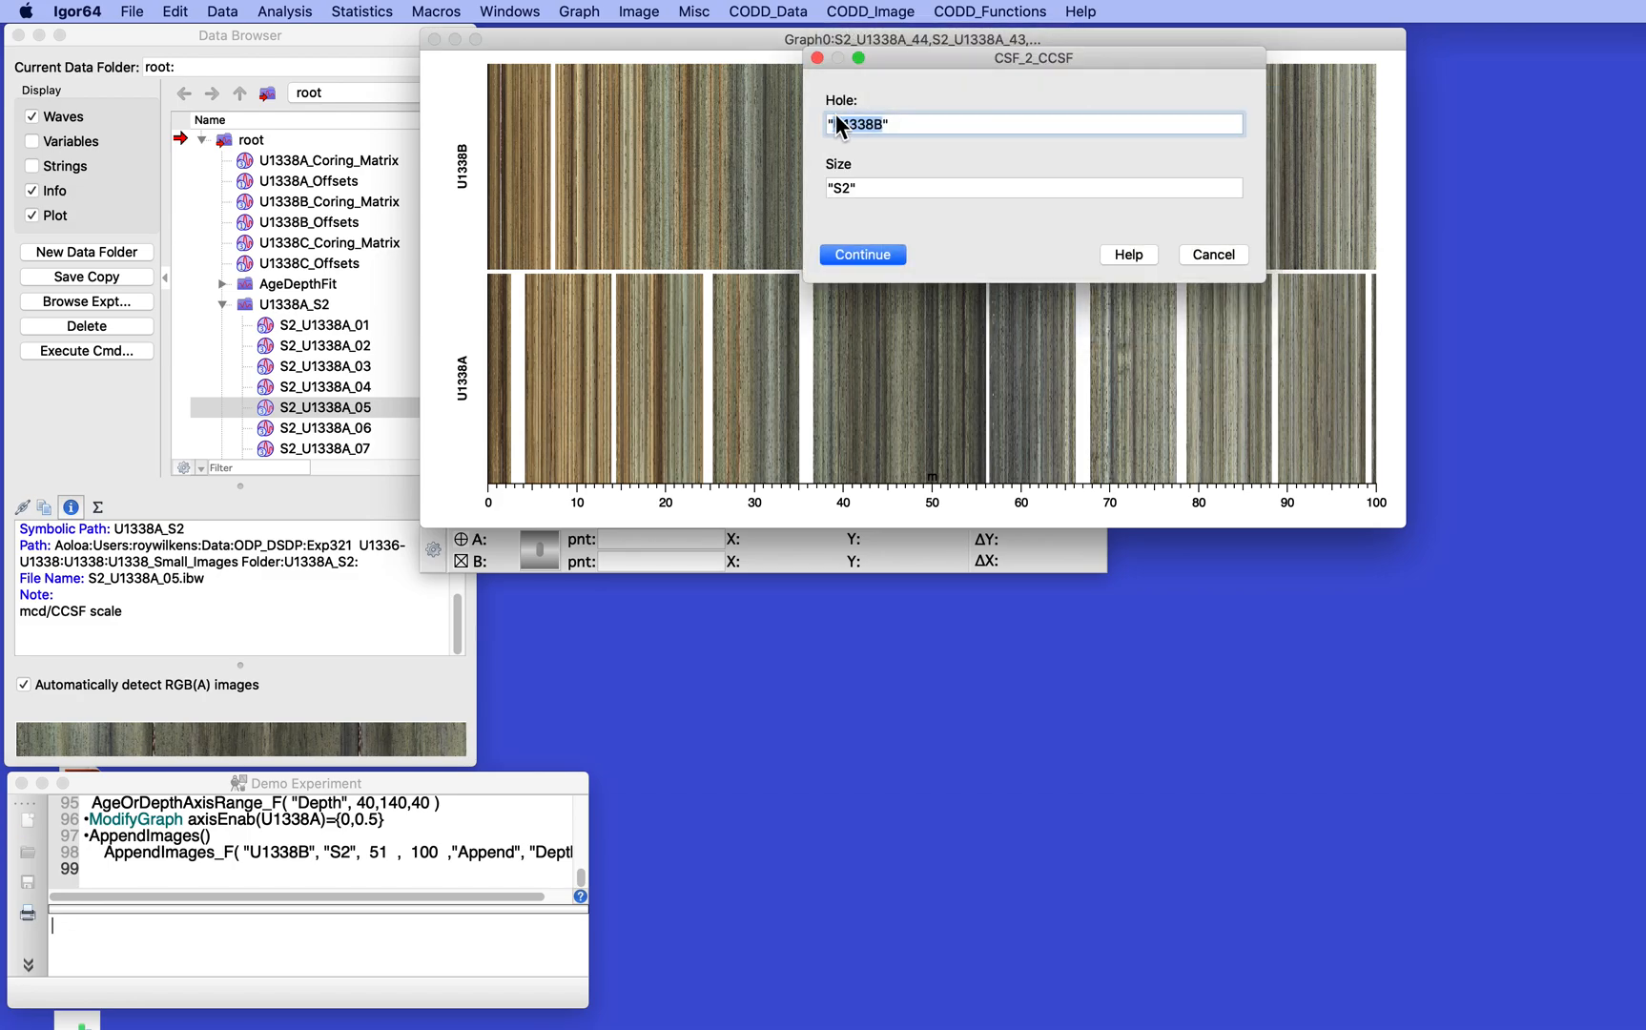
left_click(862, 254)
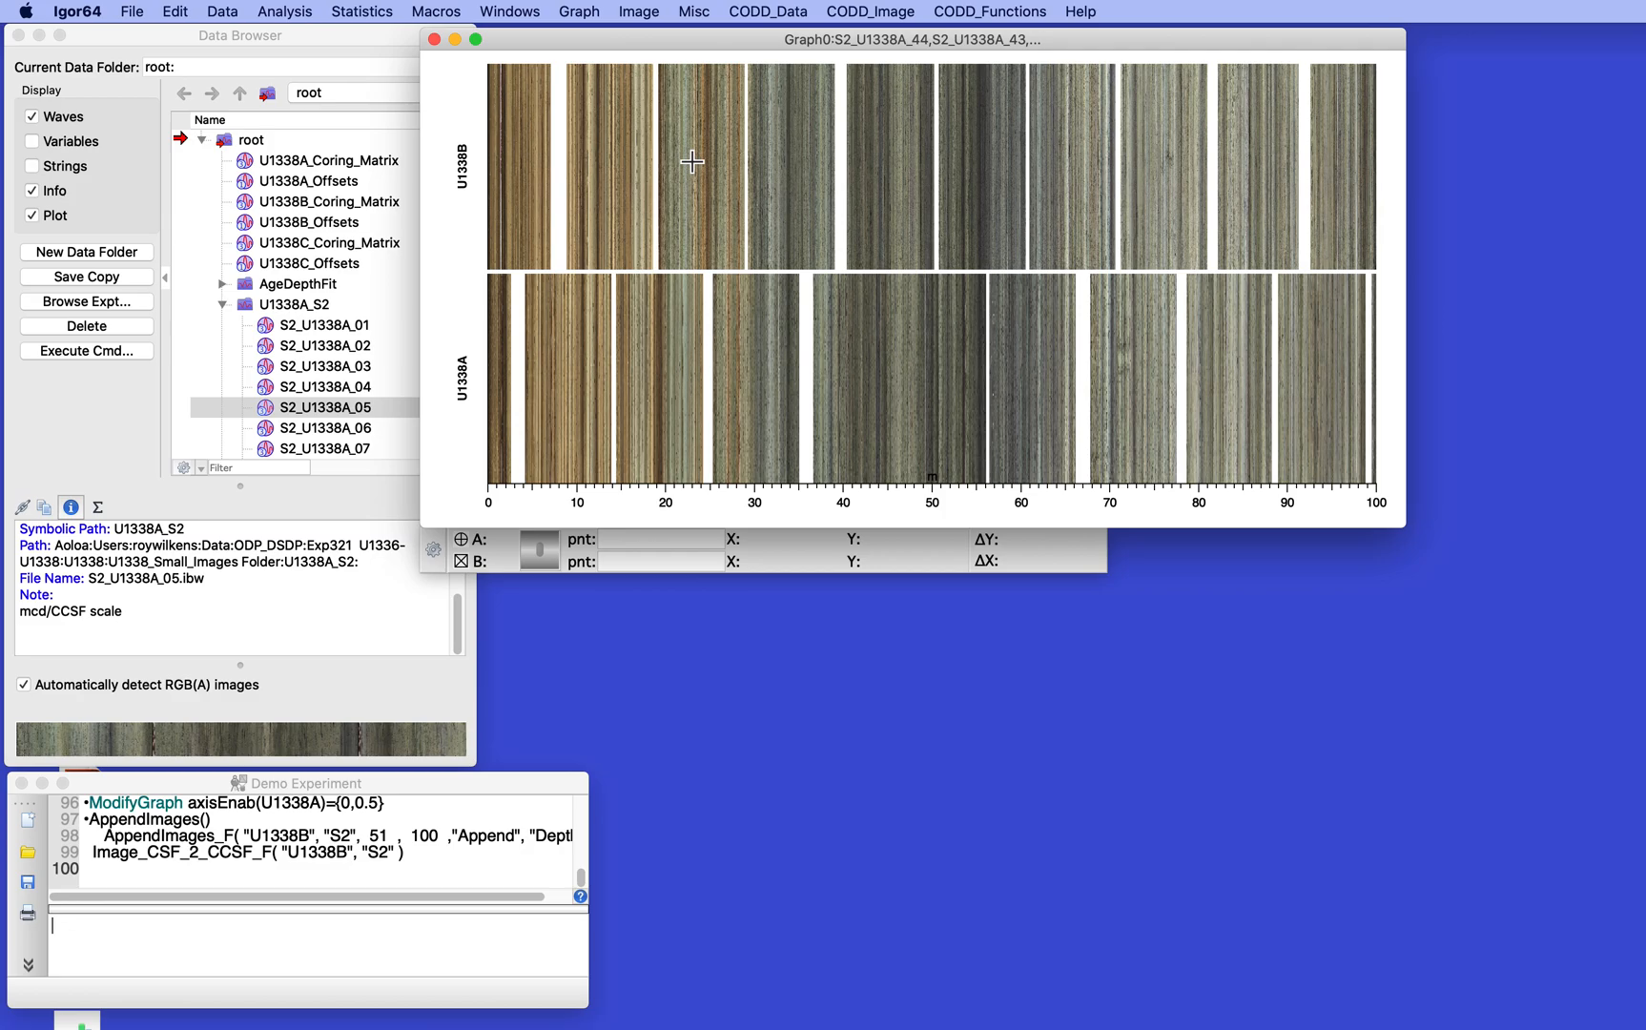
- Close the core image graph without saving its recreation macro
left_click(434, 39)
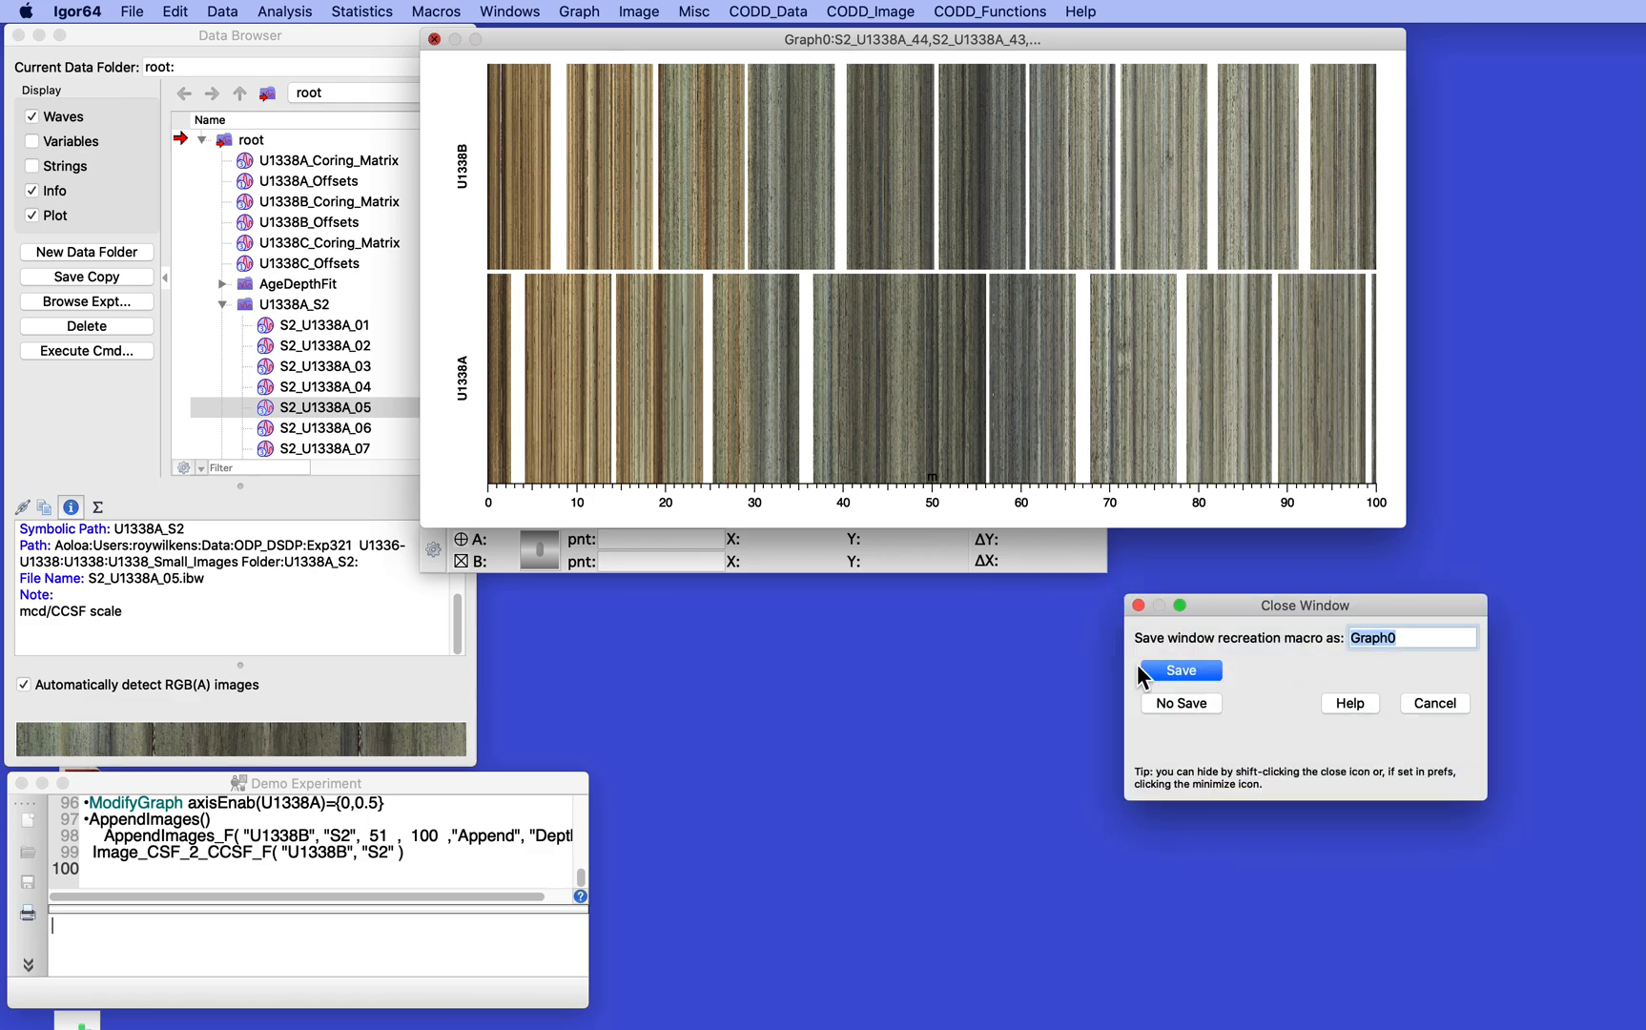
left_click(1181, 704)
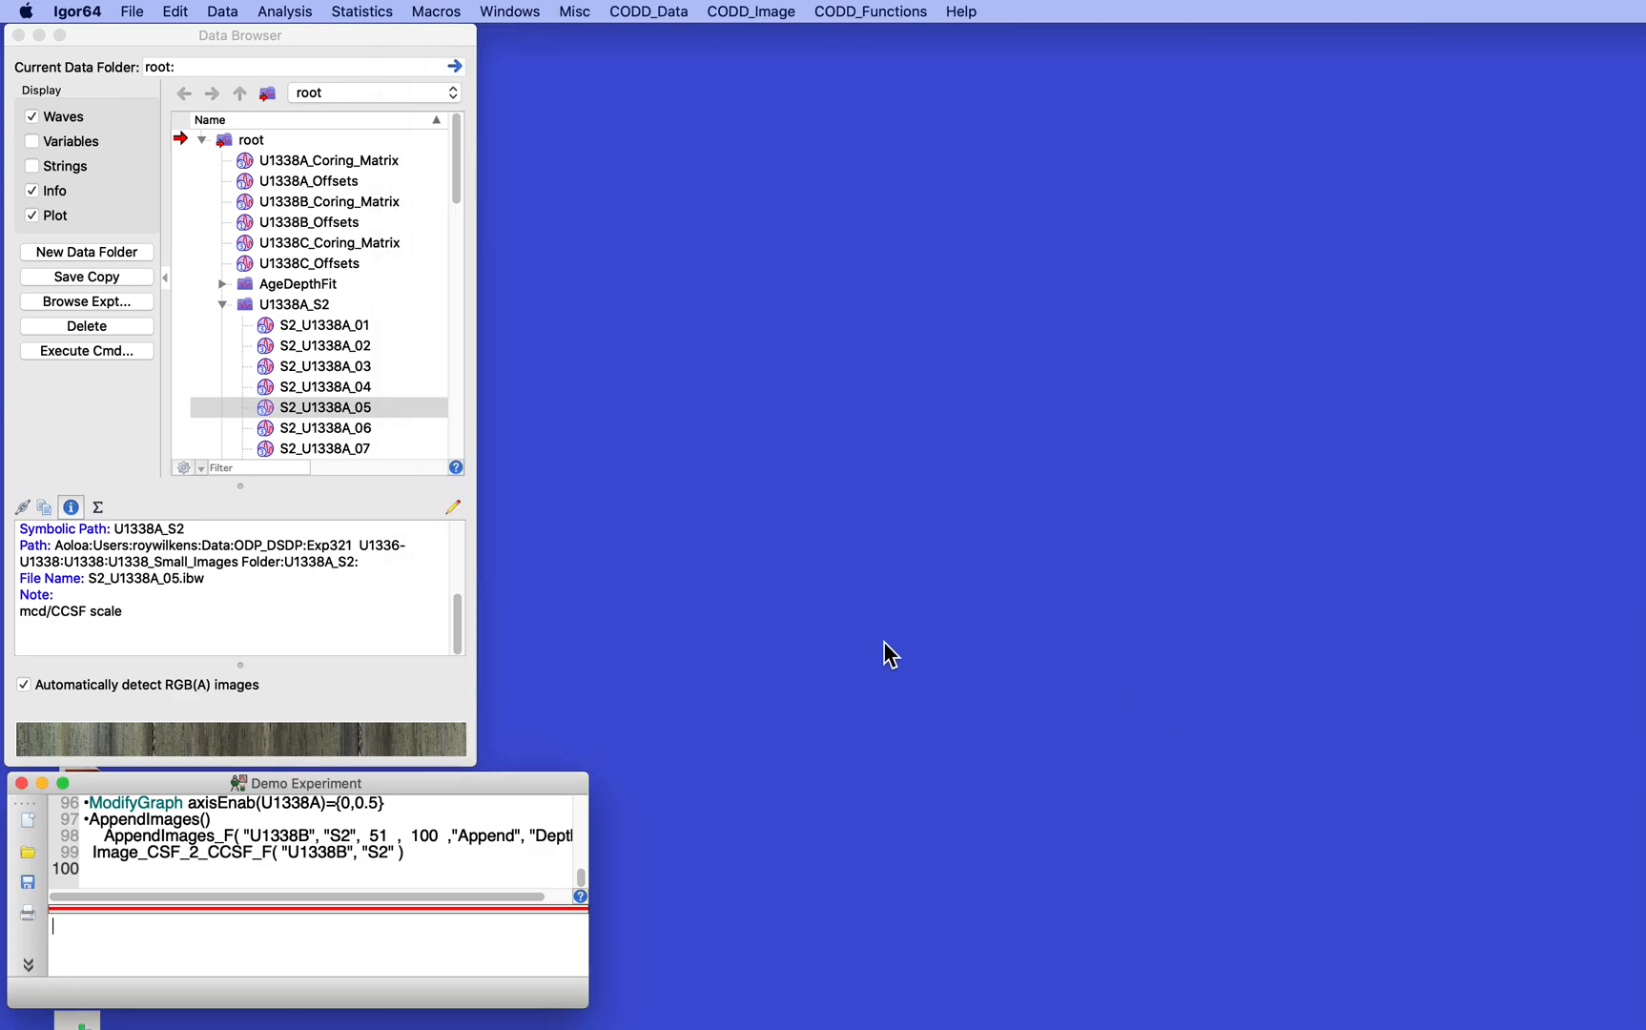
- Plot core images S2_U1338A_05 through S2_U1338A_08 in a new selected-core graph, with axis U1338A spanning 0 to 100%
left_click(226, 363)
scroll(292, 344, "down", 3)
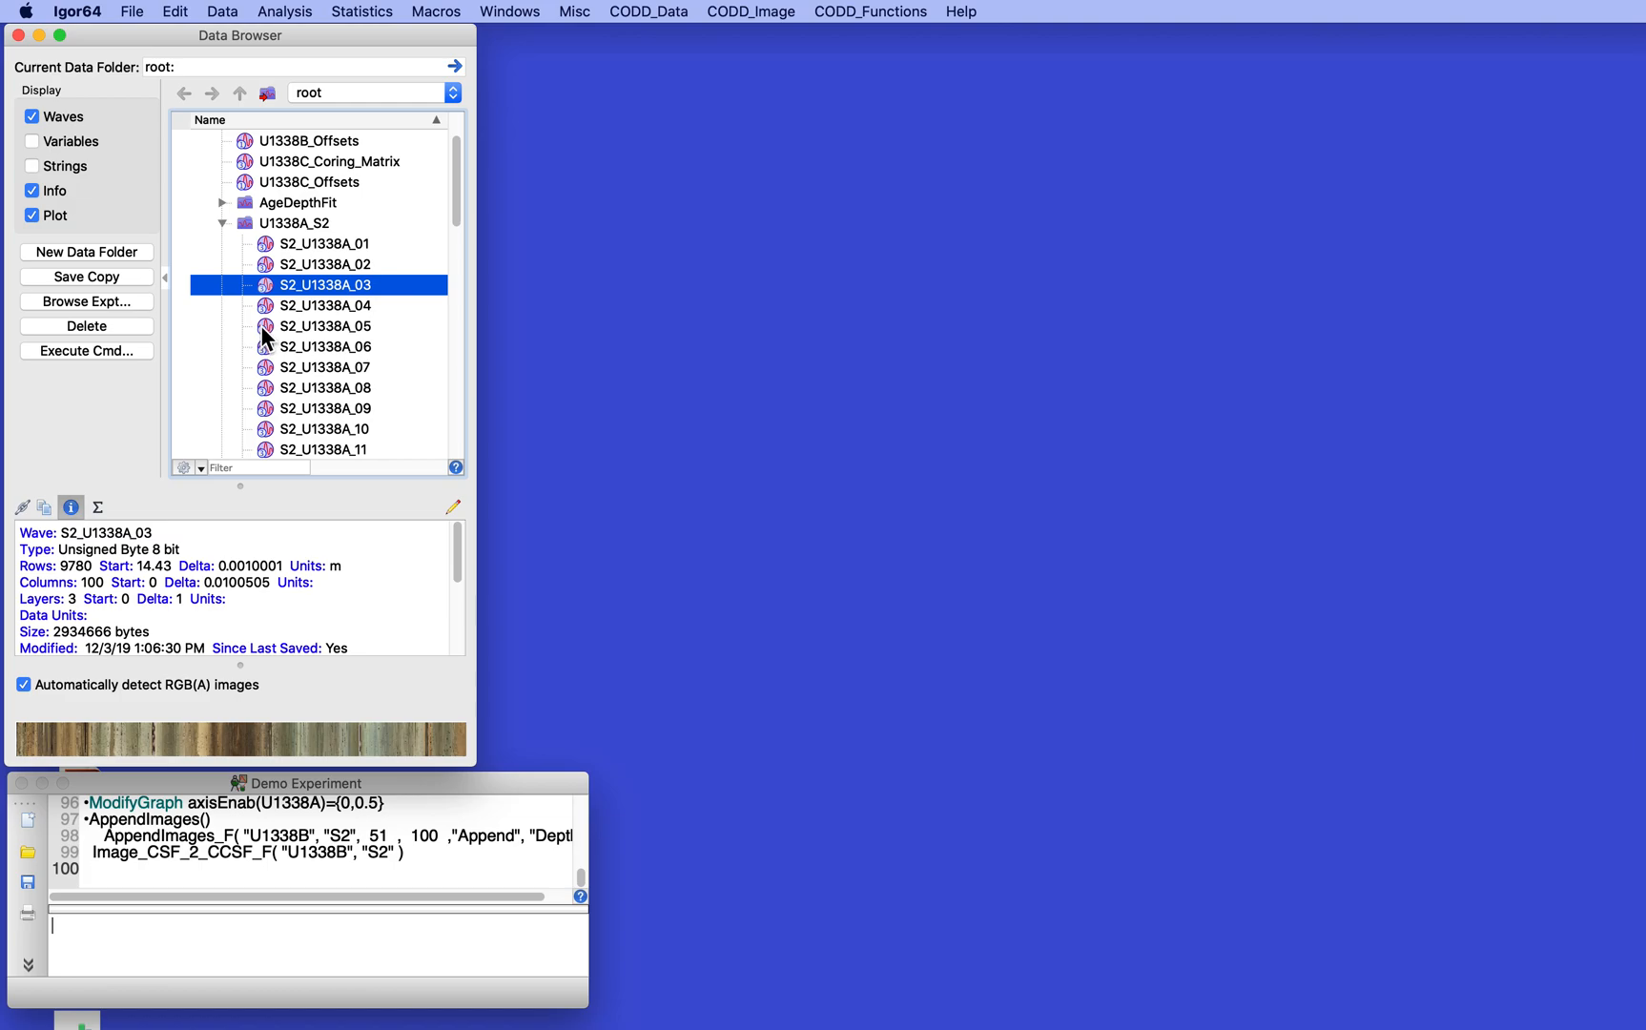
left_click(260, 325)
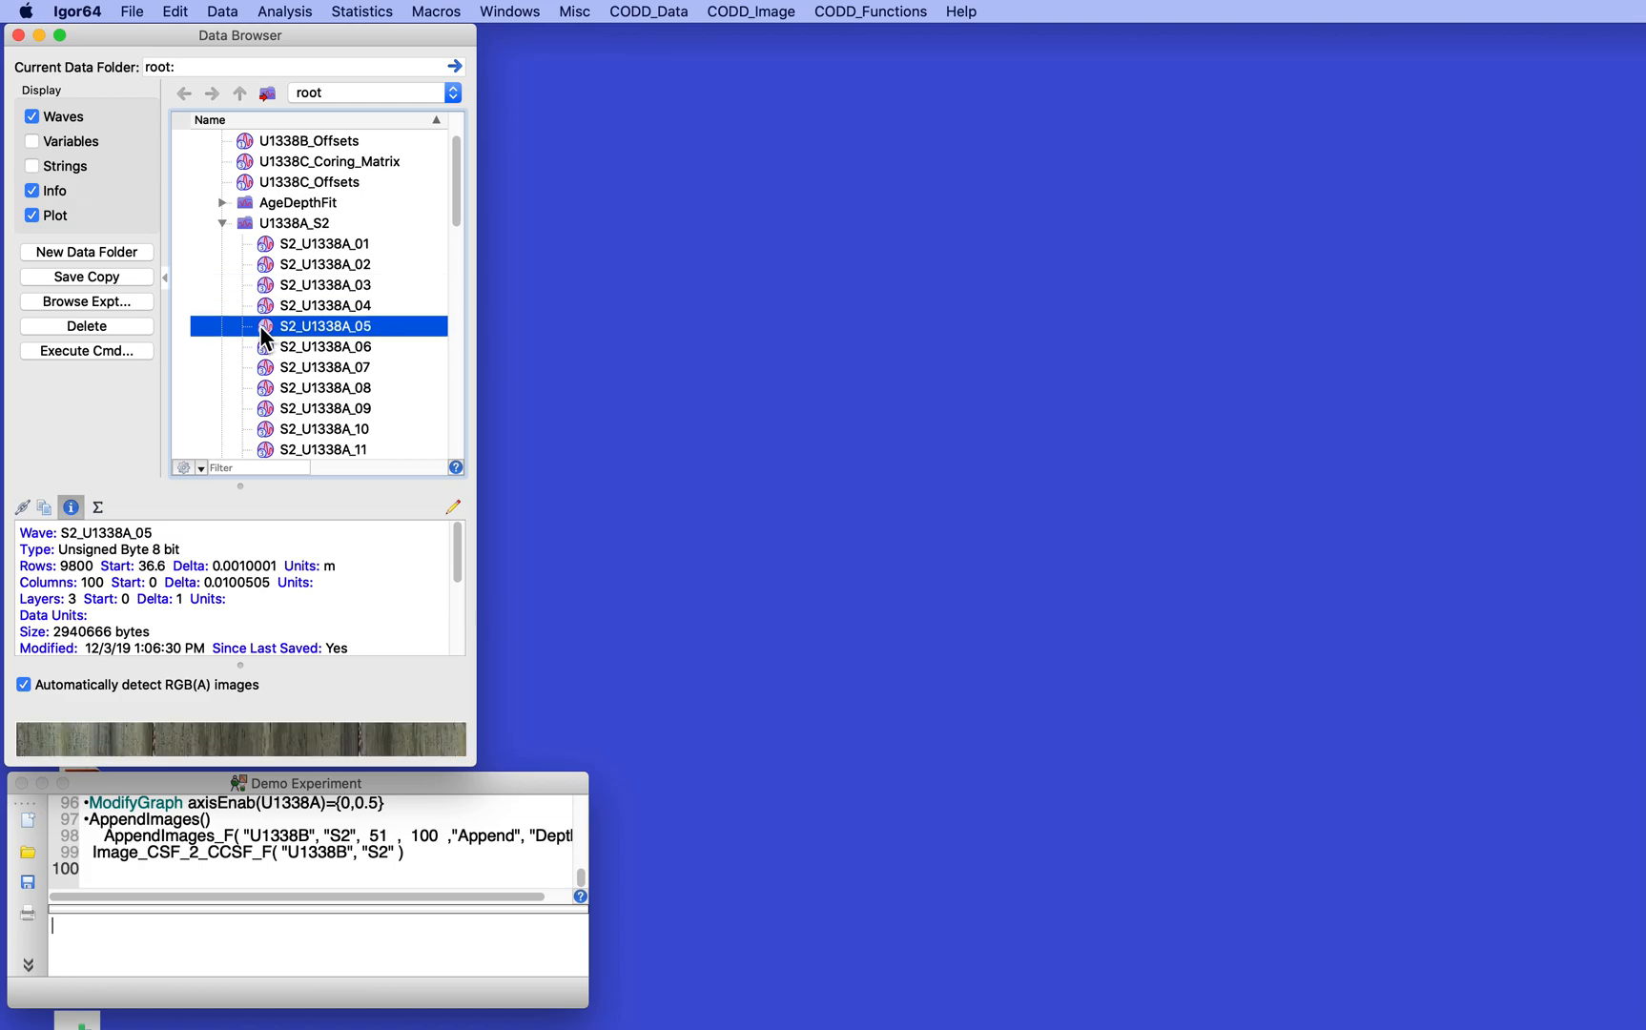
left_click(264, 387, "shift")
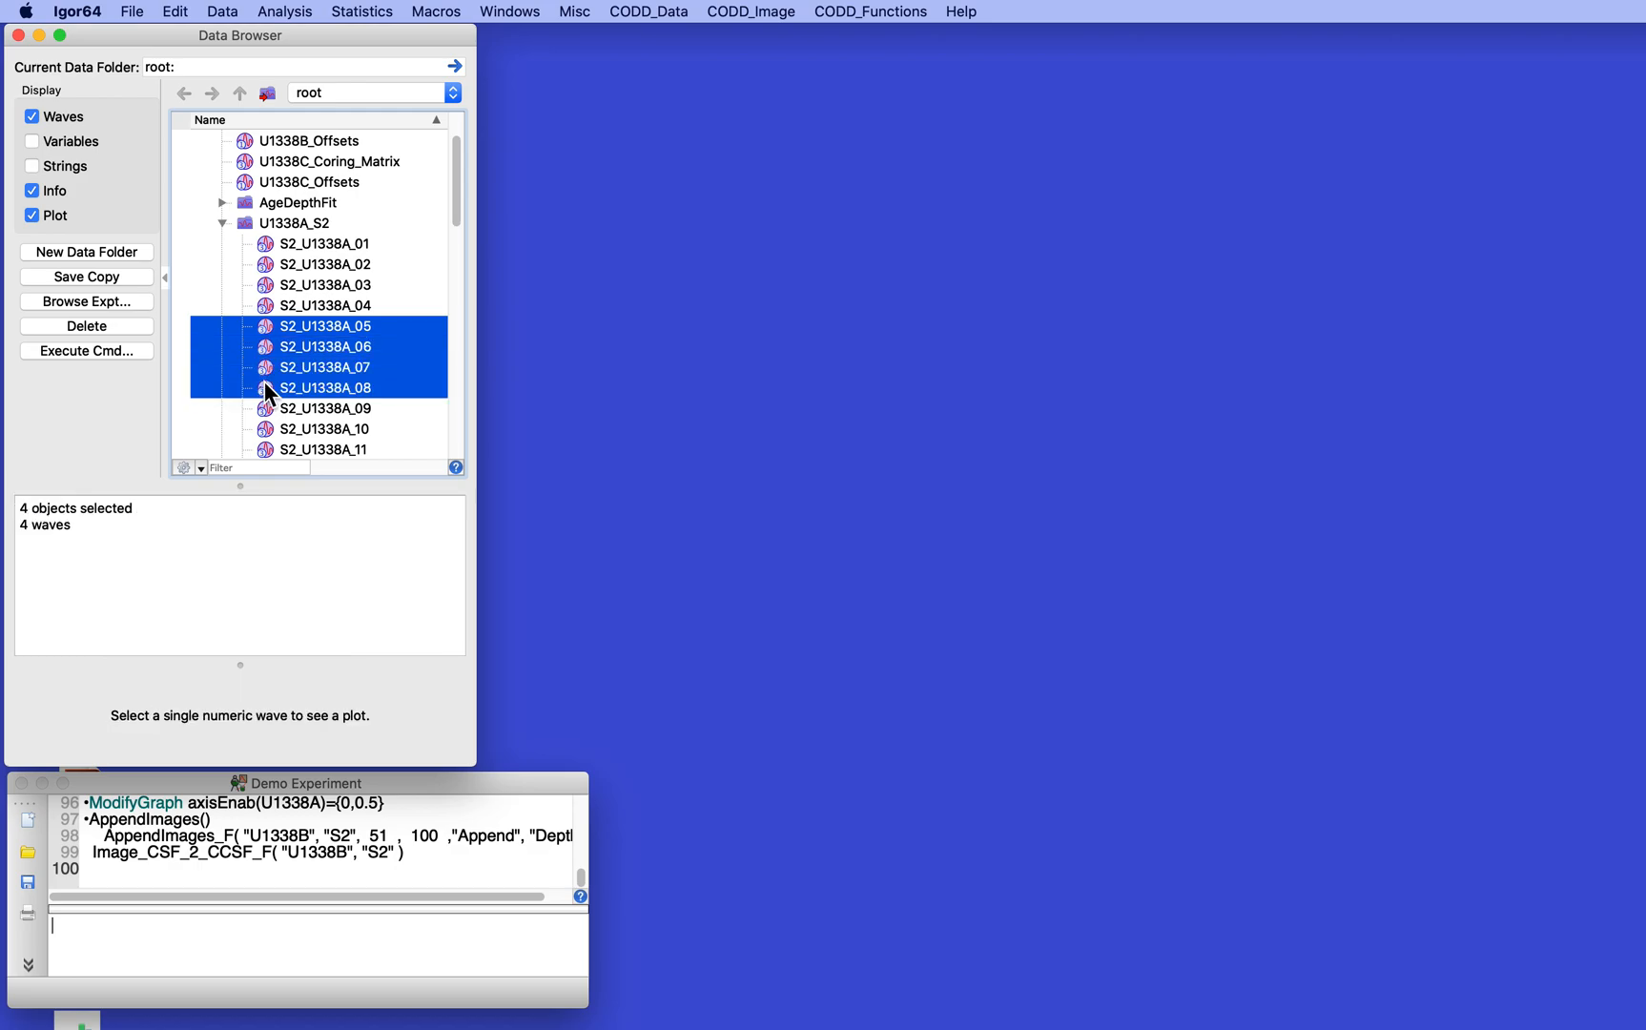
left_click(715, 12)
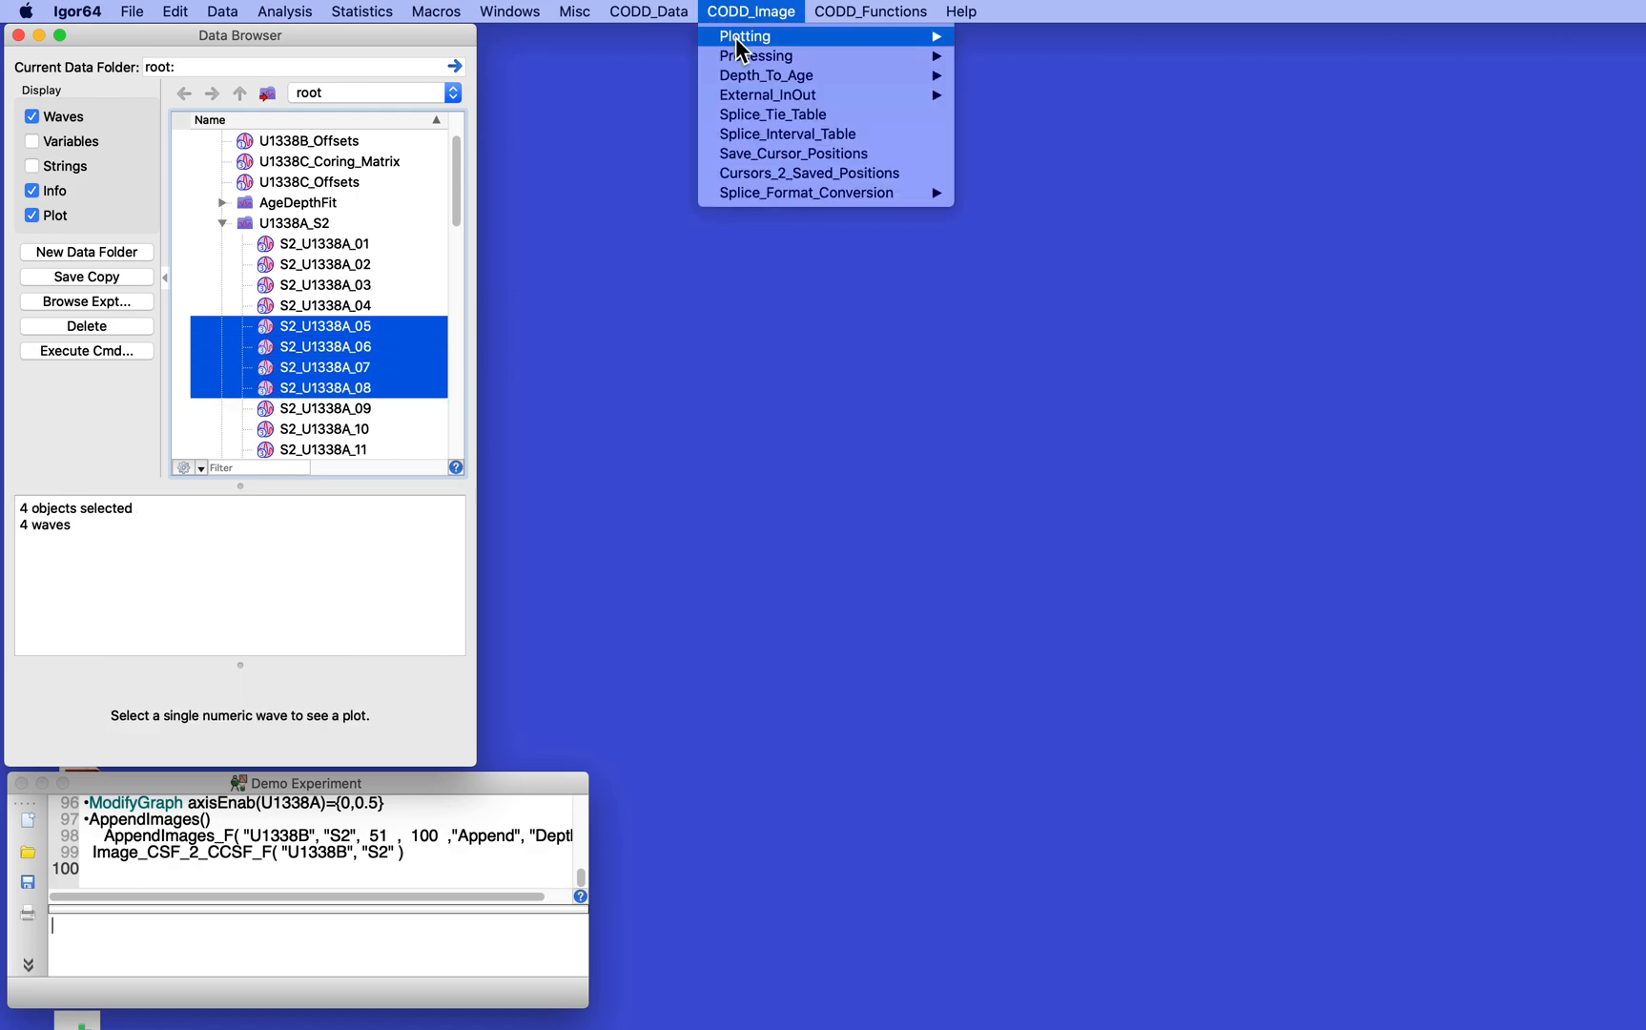
mouse_move(739, 43)
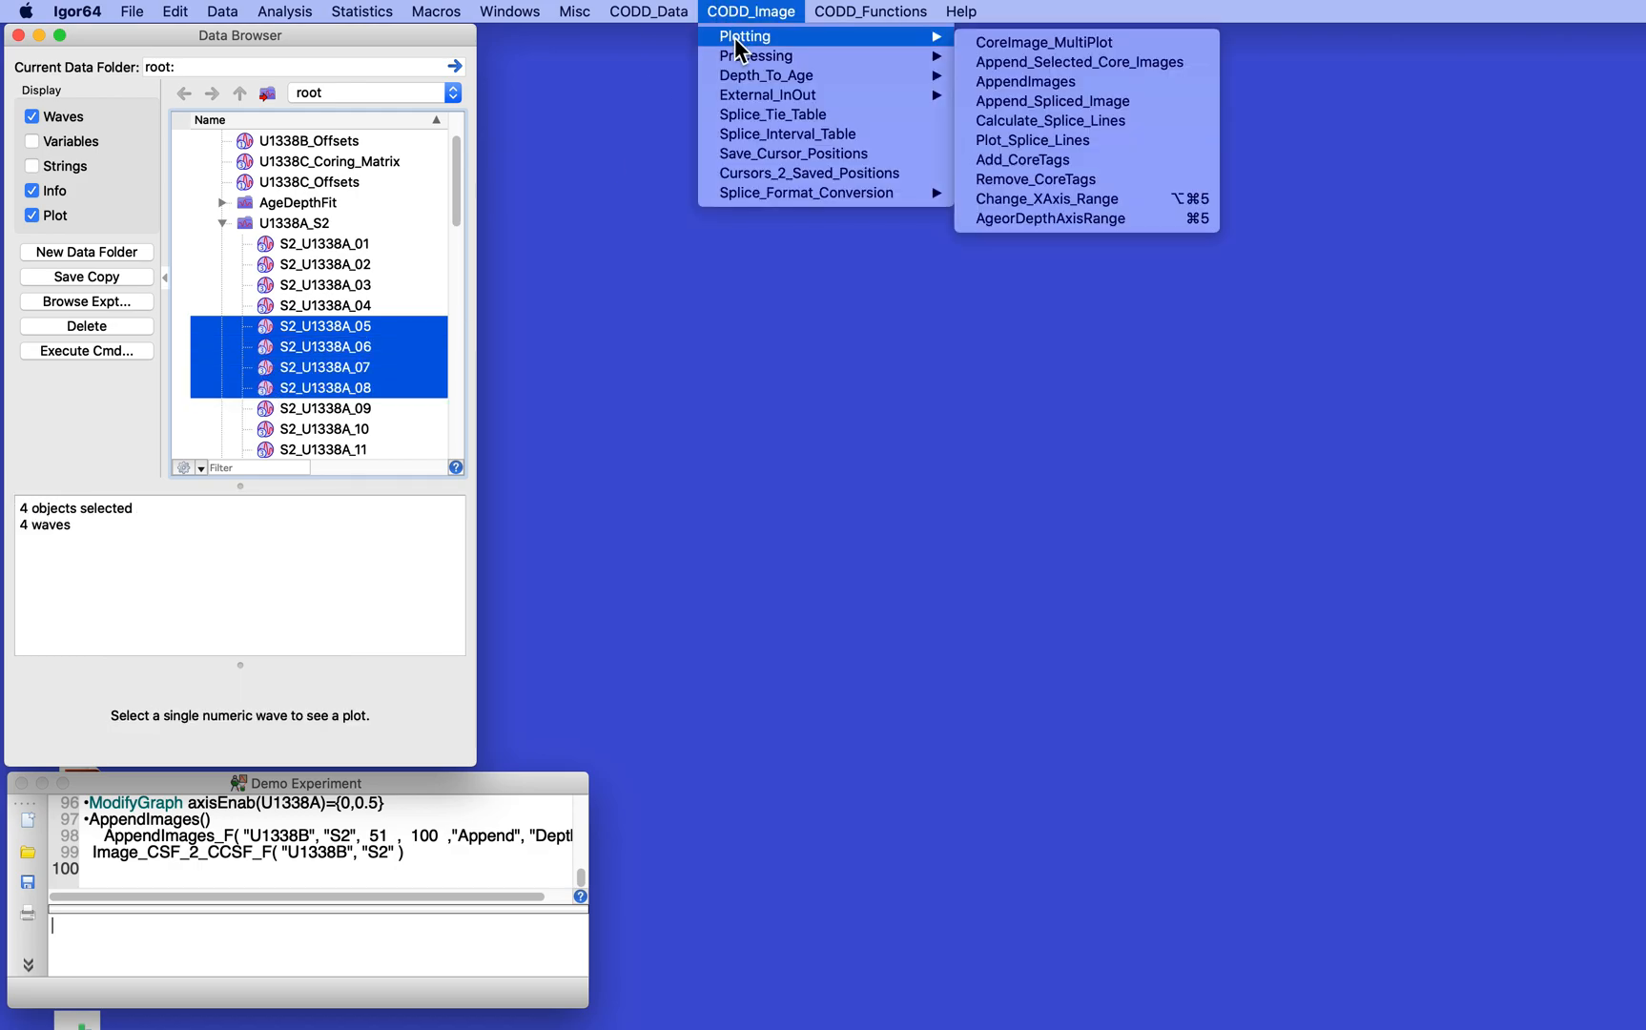
left_click(1067, 62)
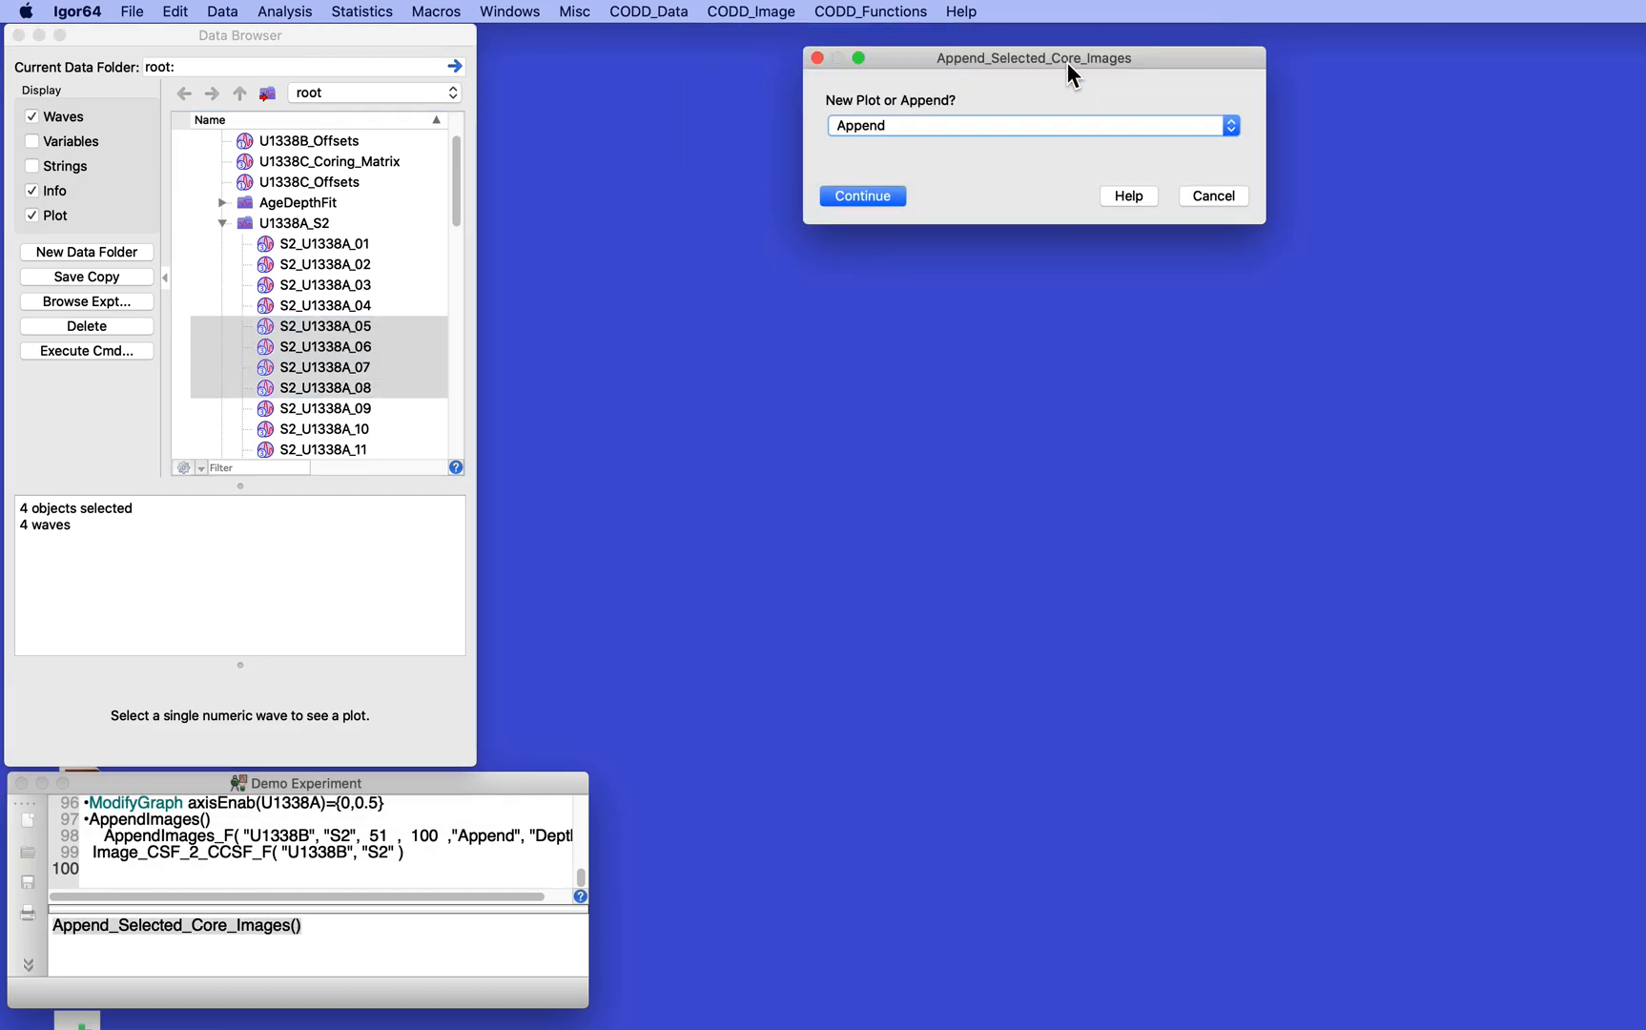
left_click(981, 127)
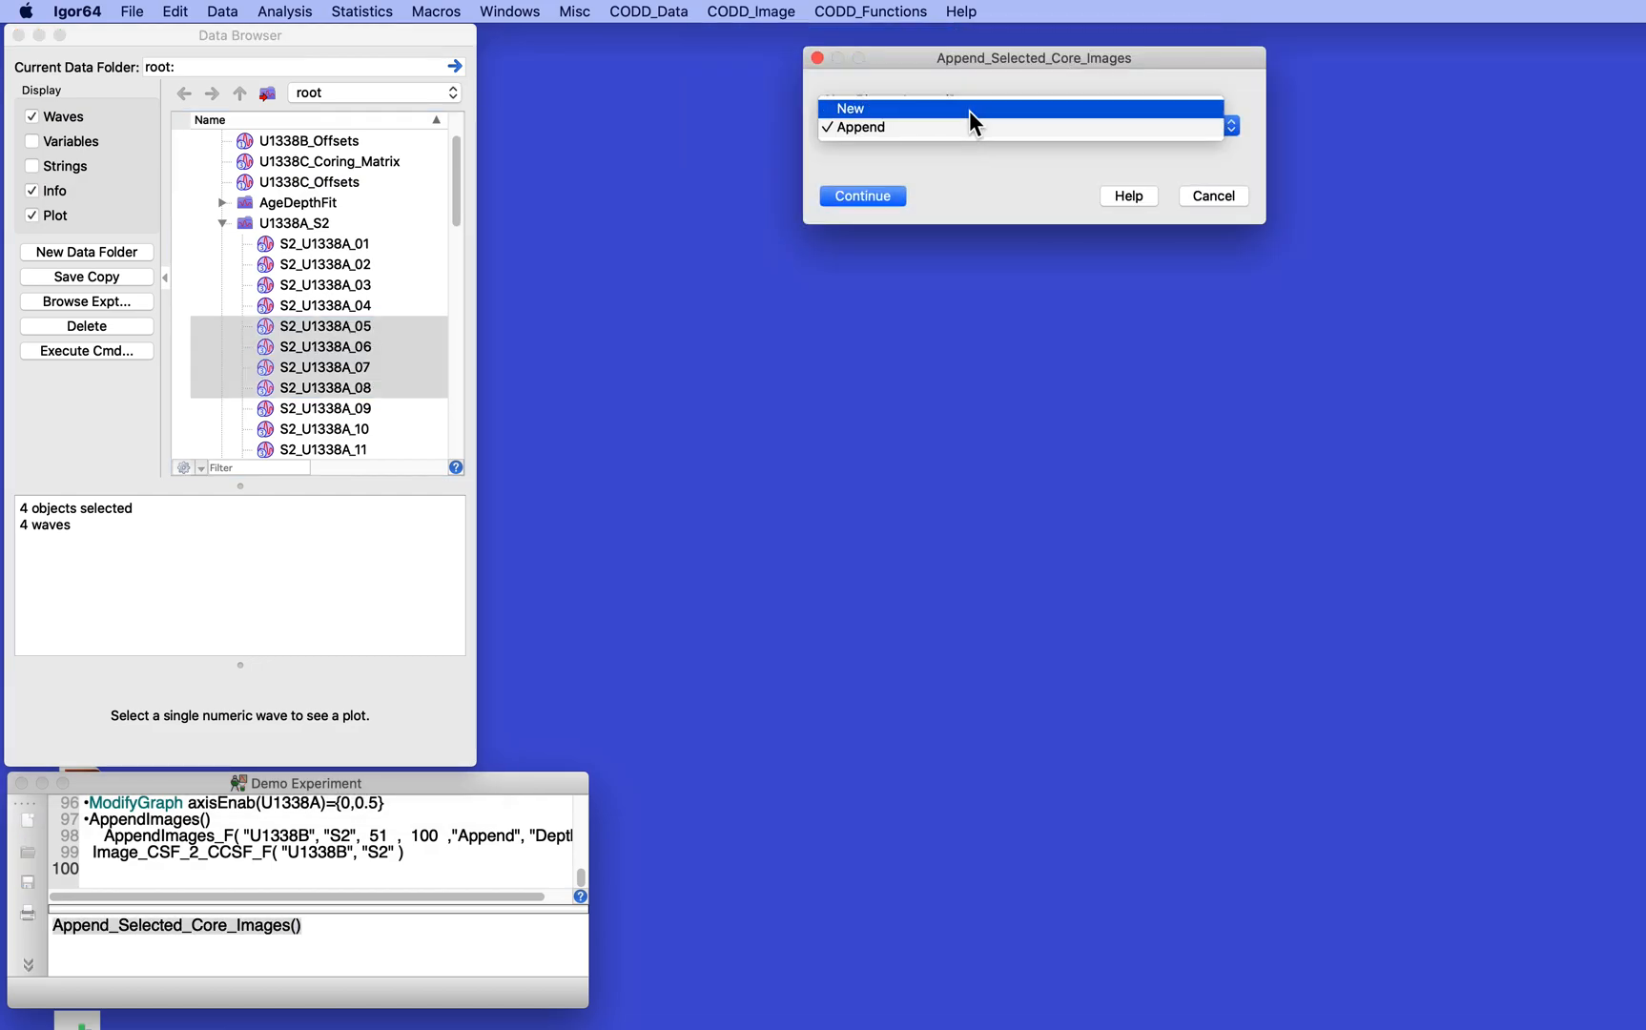
left_click(968, 111)
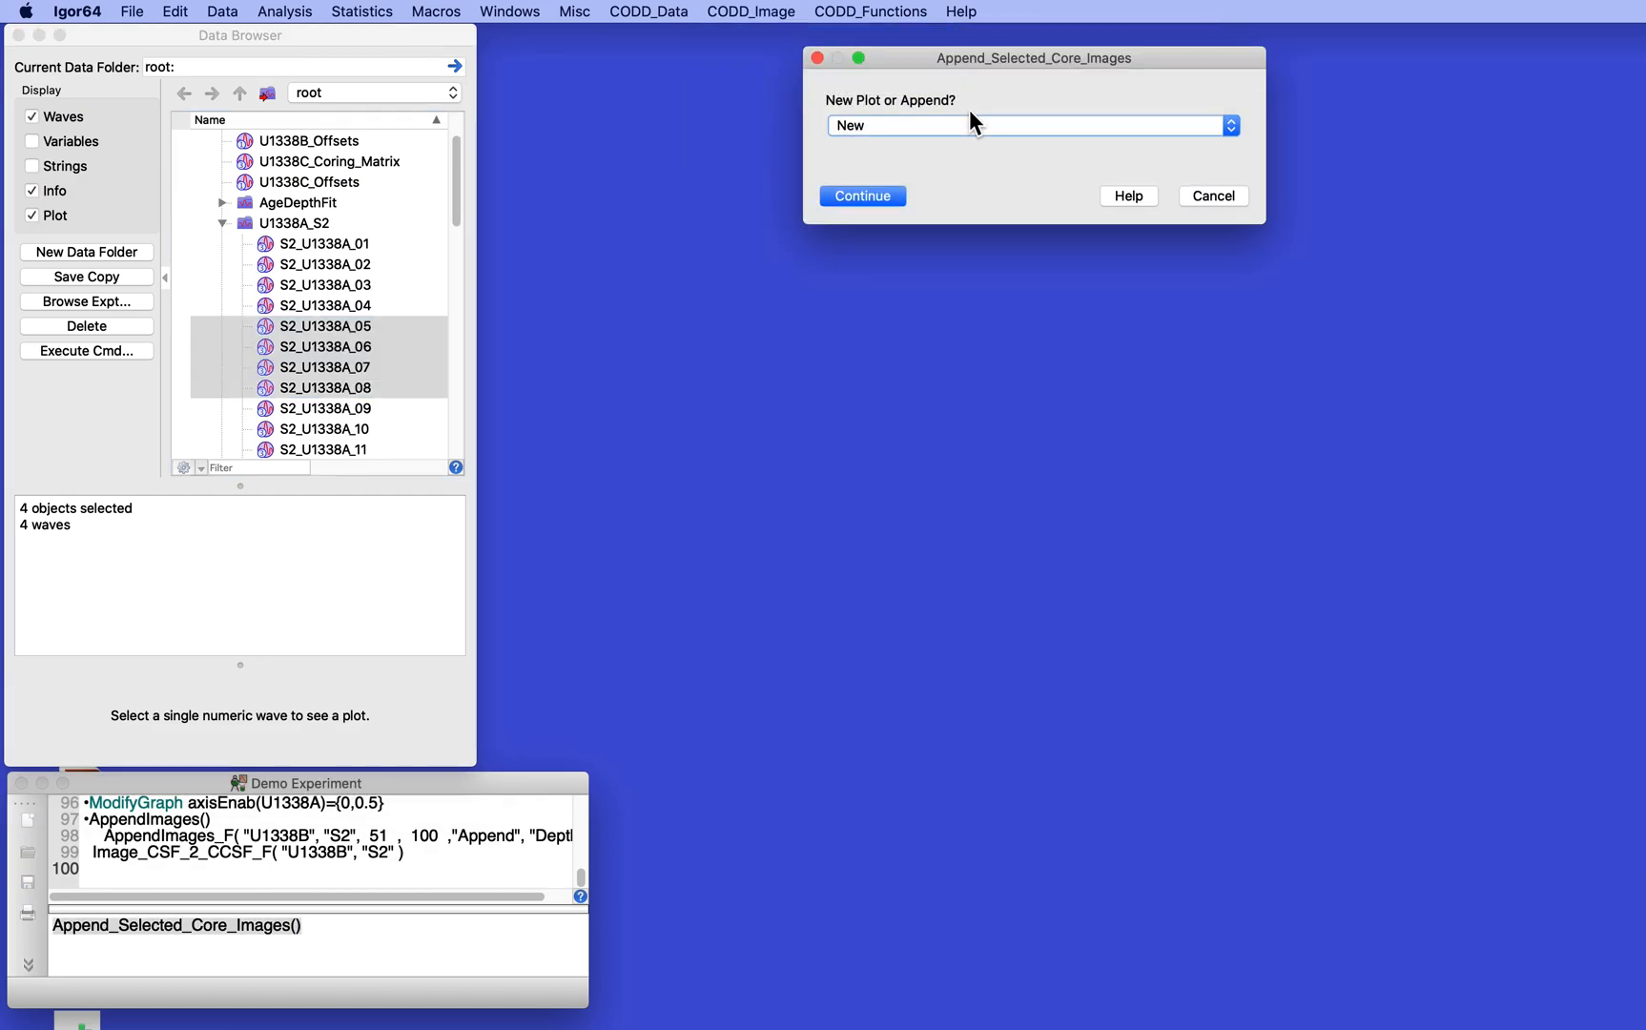
left_click(862, 196)
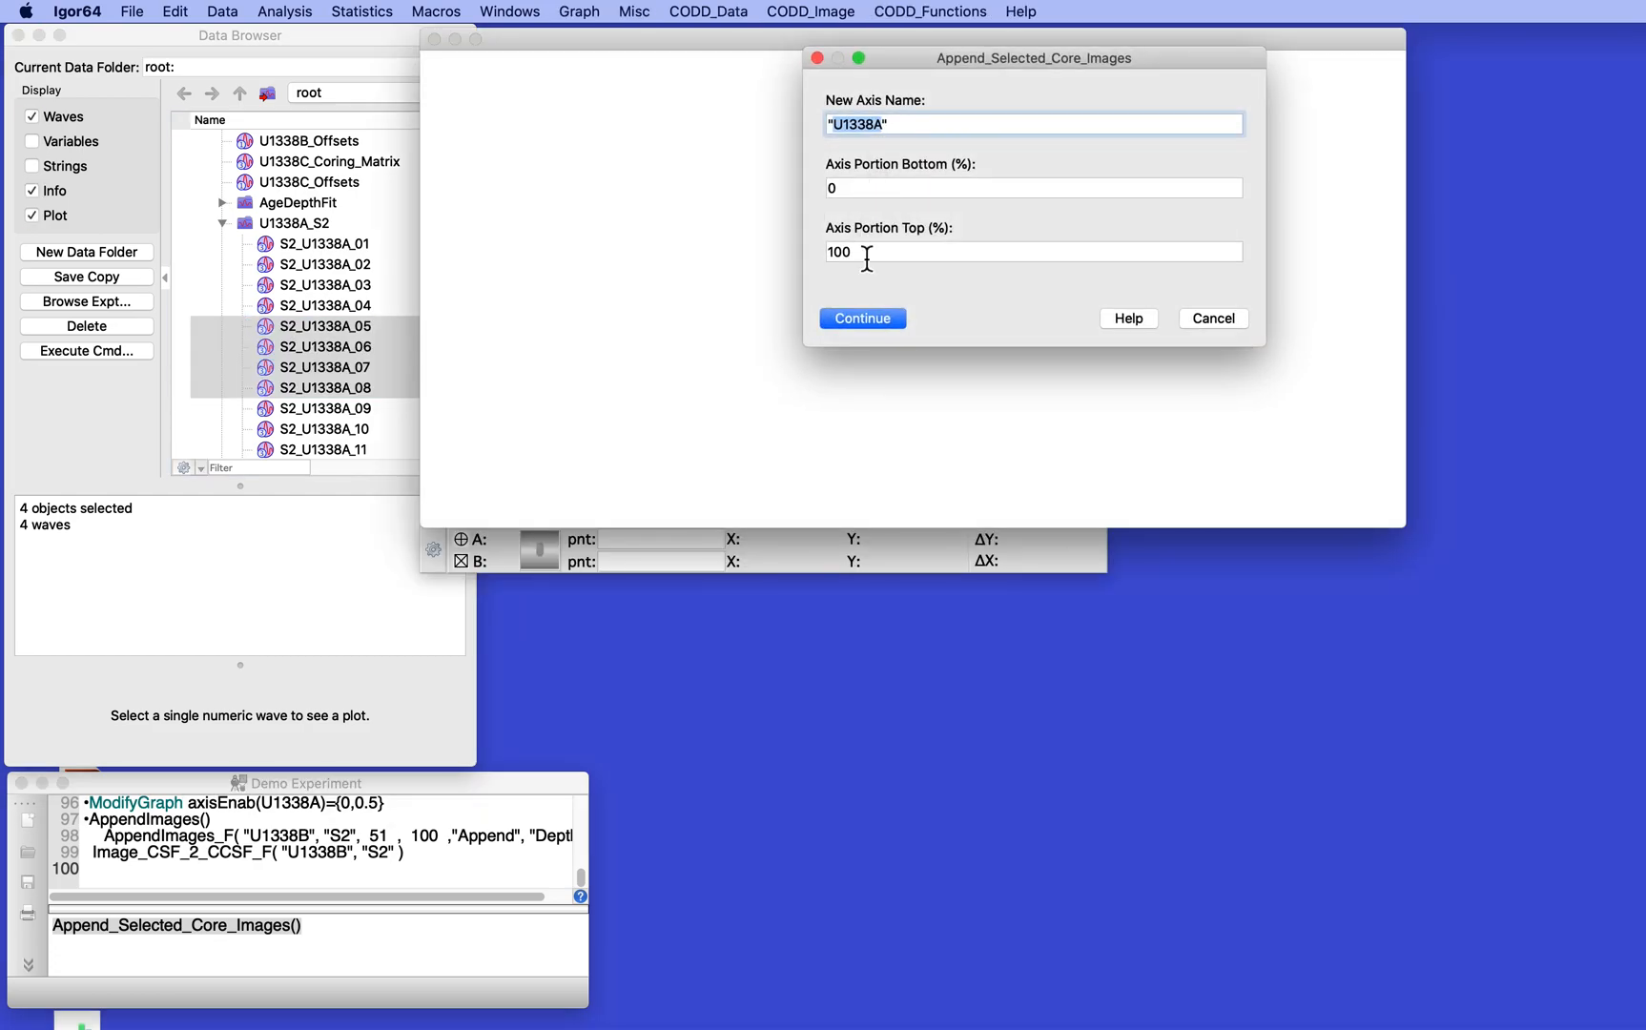
left_click(861, 318)
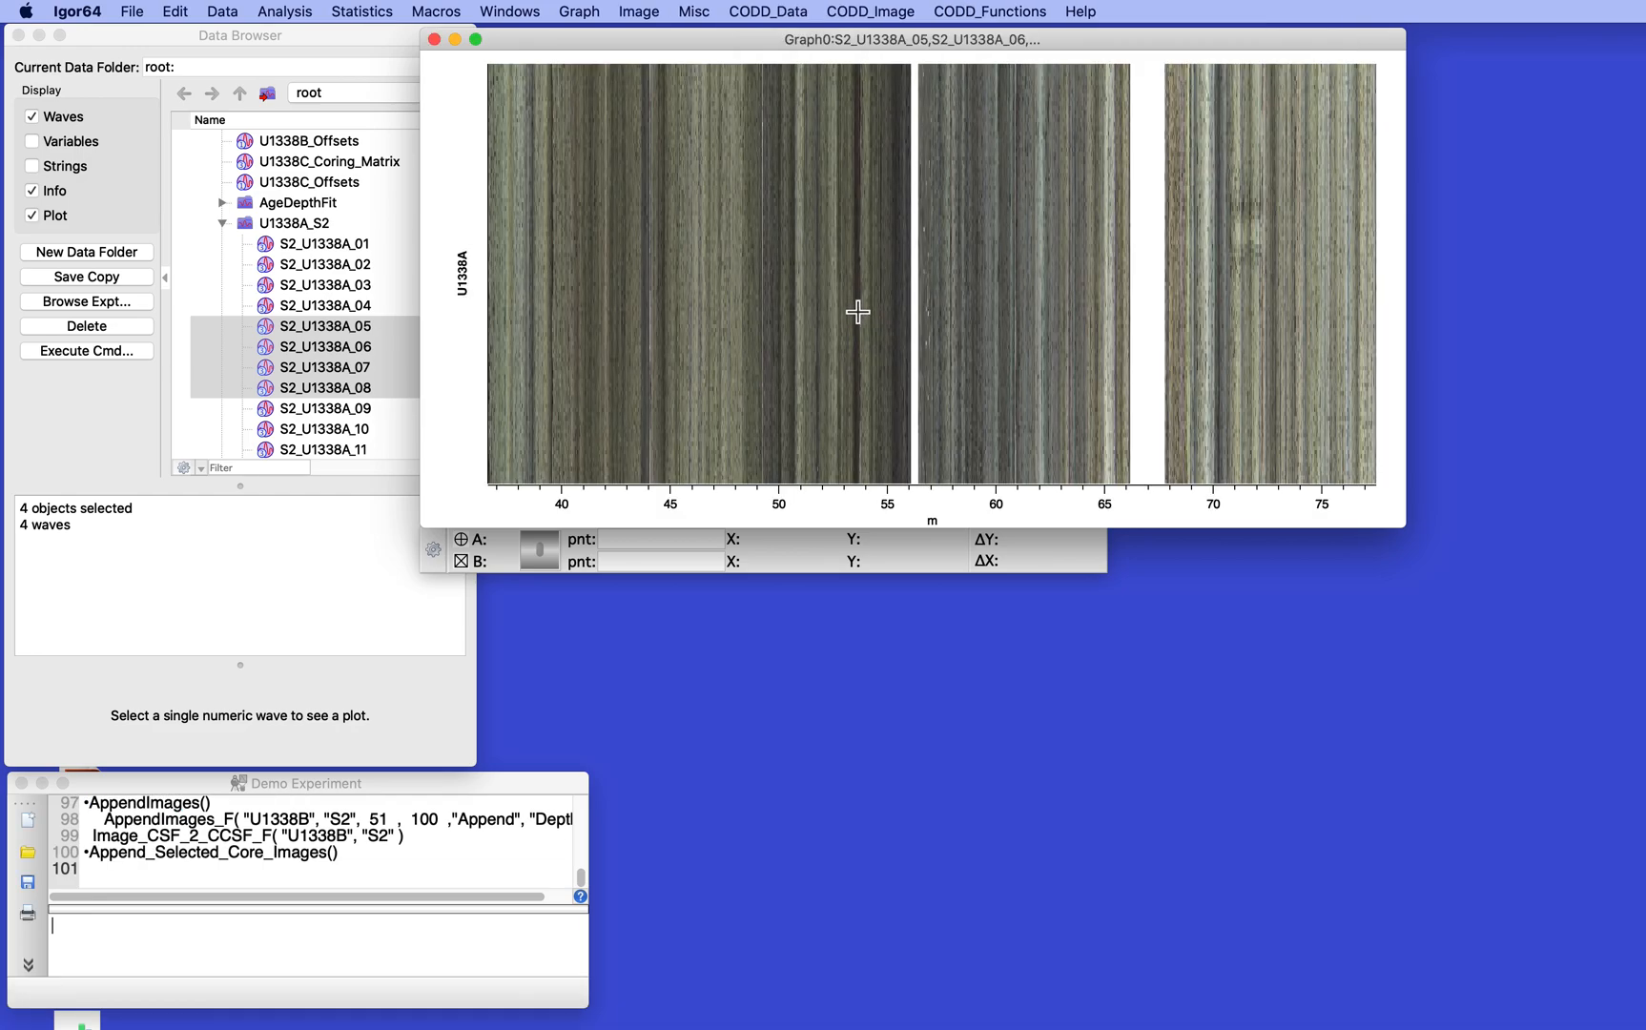
- Reduce the height of the selected-core graph and close it without saving its recreation macro
left_click_drag(1392, 521, 1374, 237)
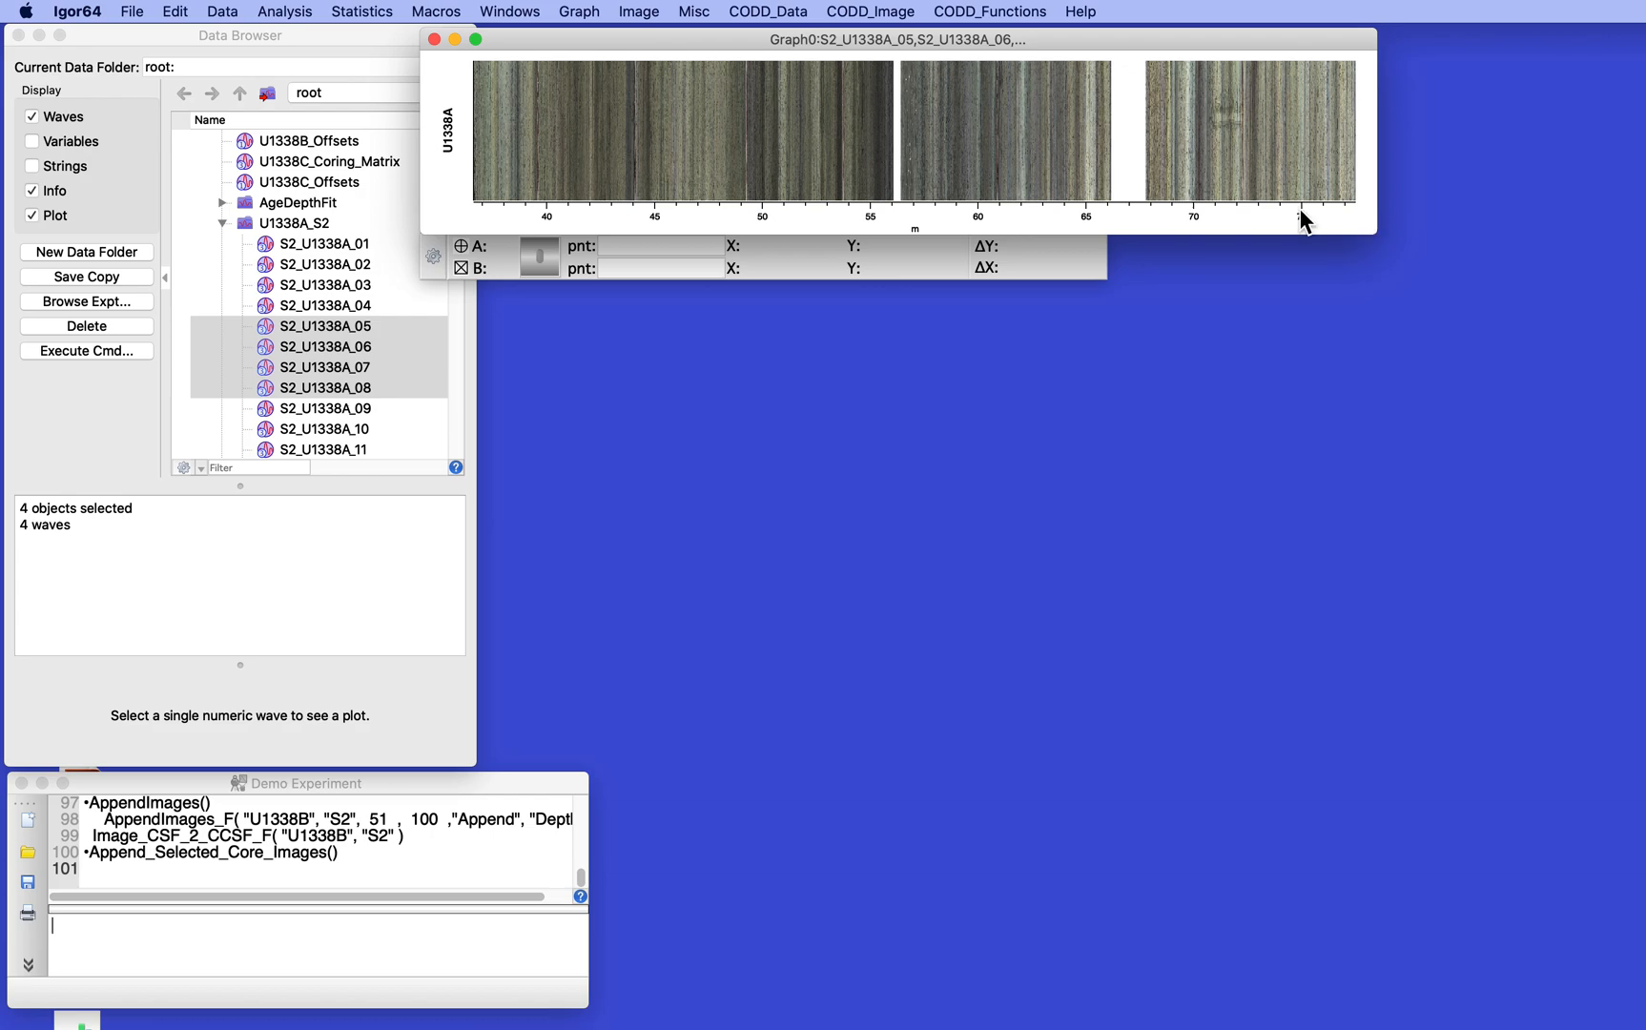
left_click_drag(704, 33, 795, 21)
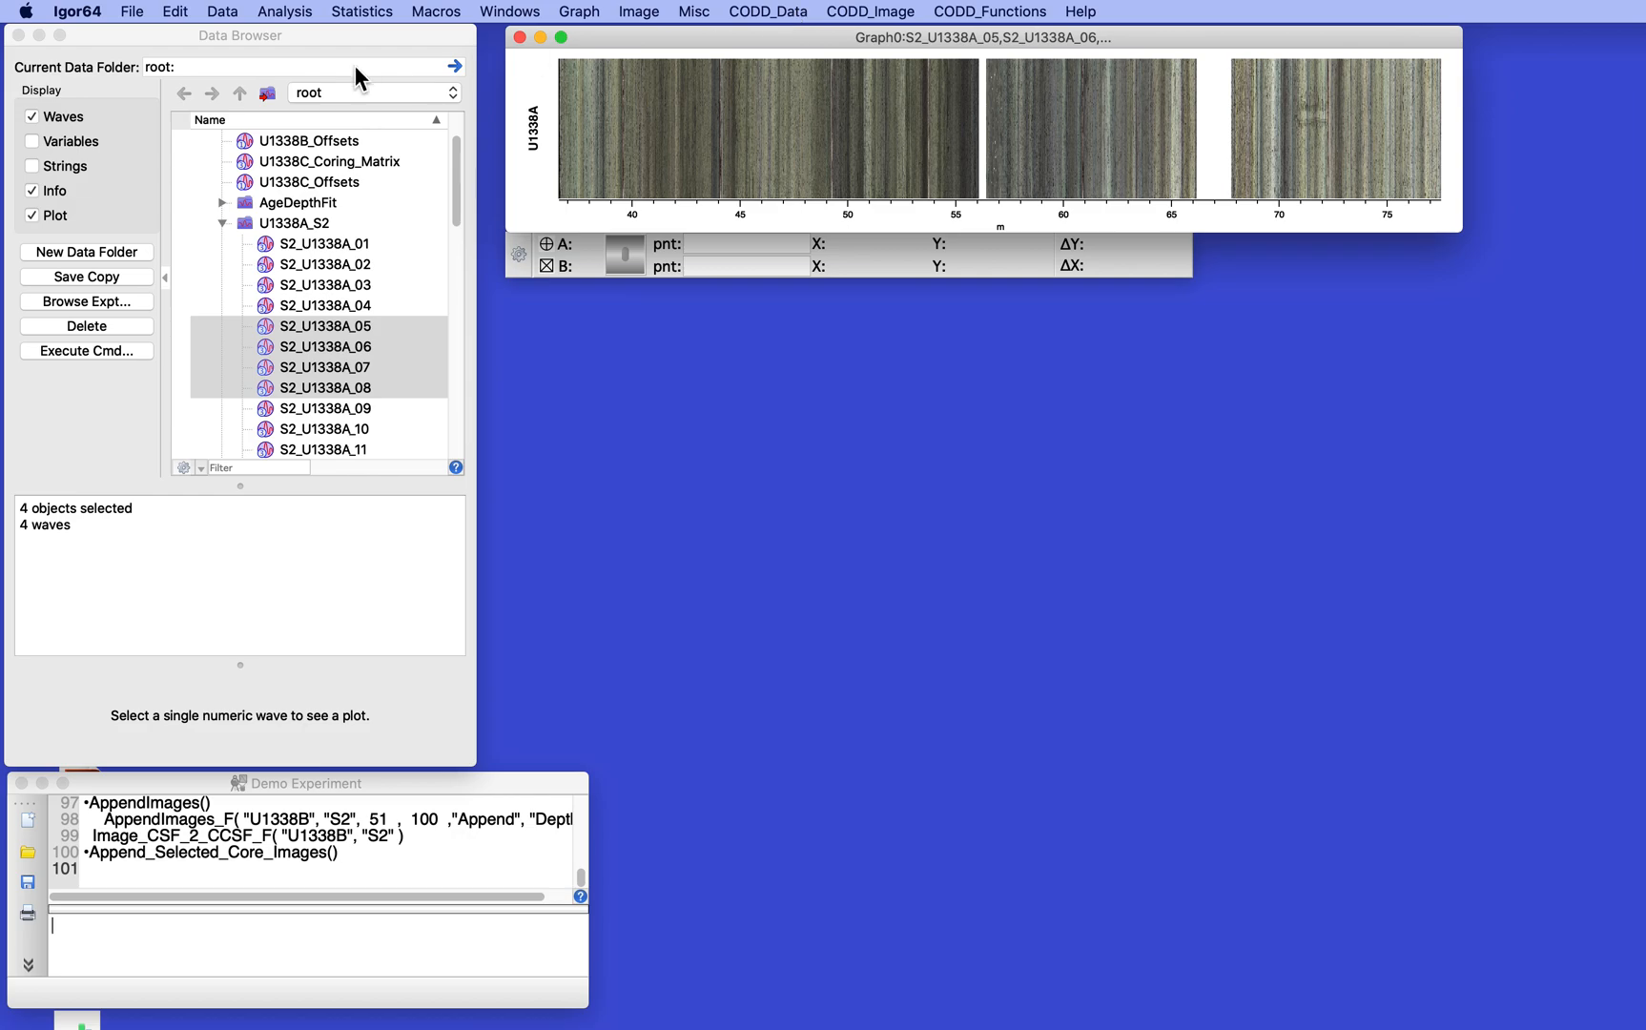
left_click(519, 37)
left_click(1176, 704)
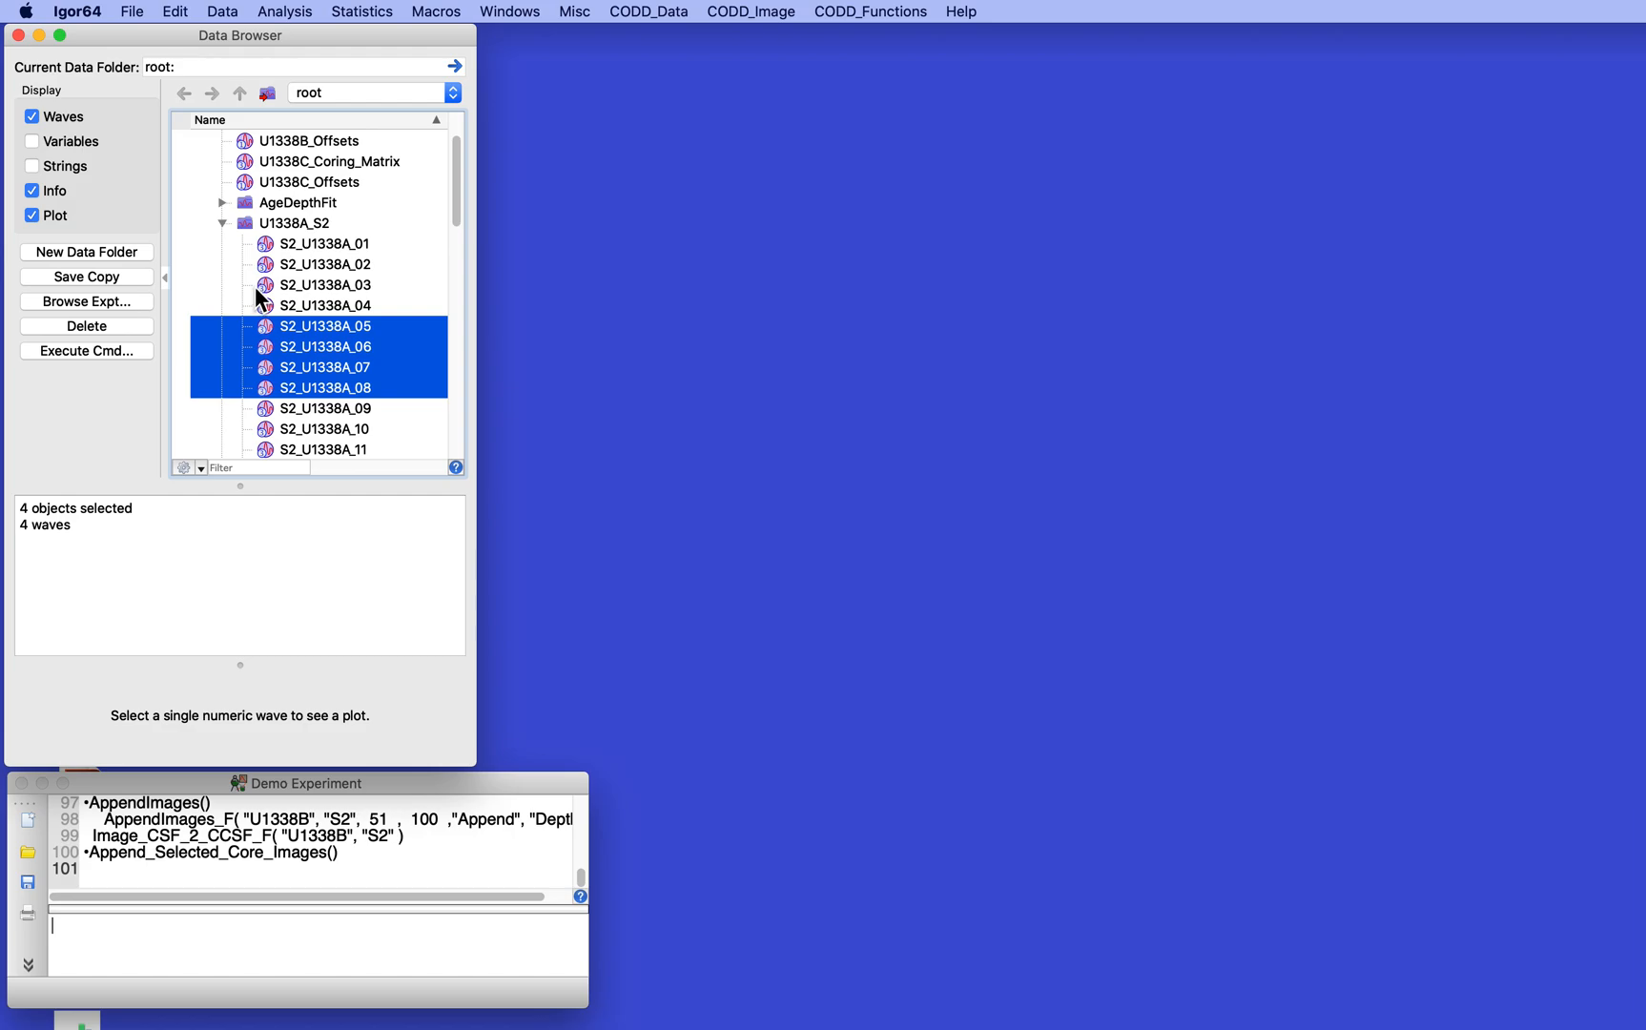
- Run CoreImage_MultiPlot for holes U1338A, U1338B and U1338C, size S2, versus depth, as a new plot without a spliced image
left_click(751, 10)
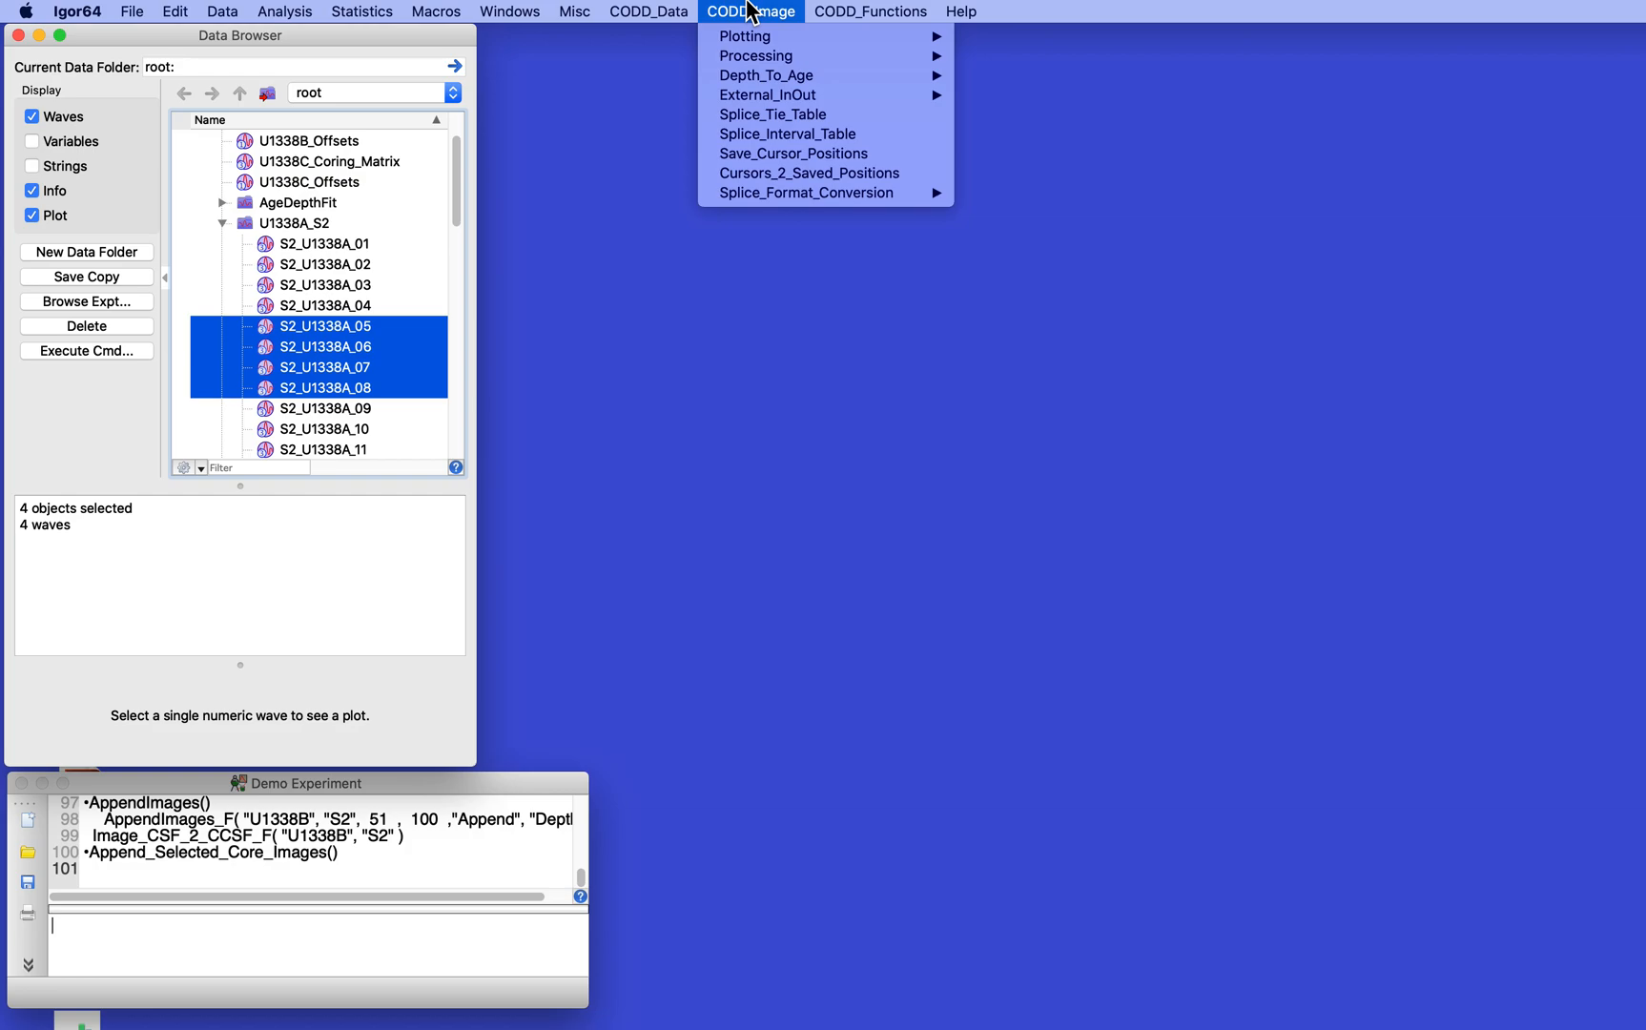
mouse_move(745, 43)
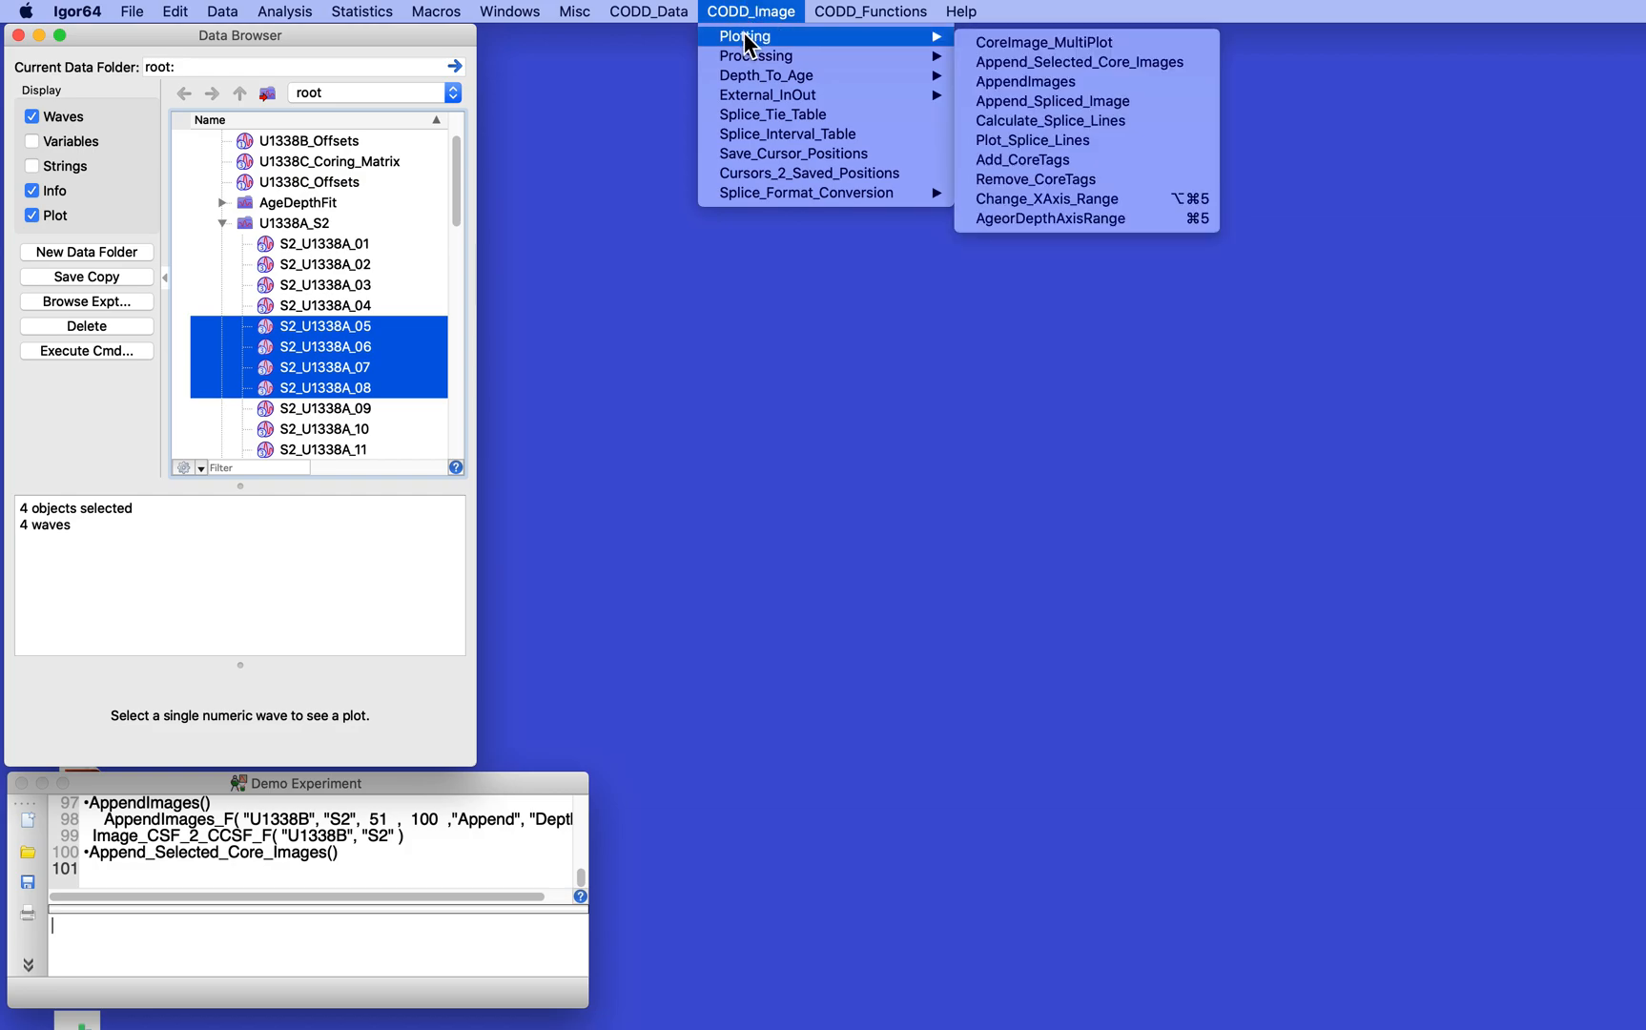
left_click(1047, 43)
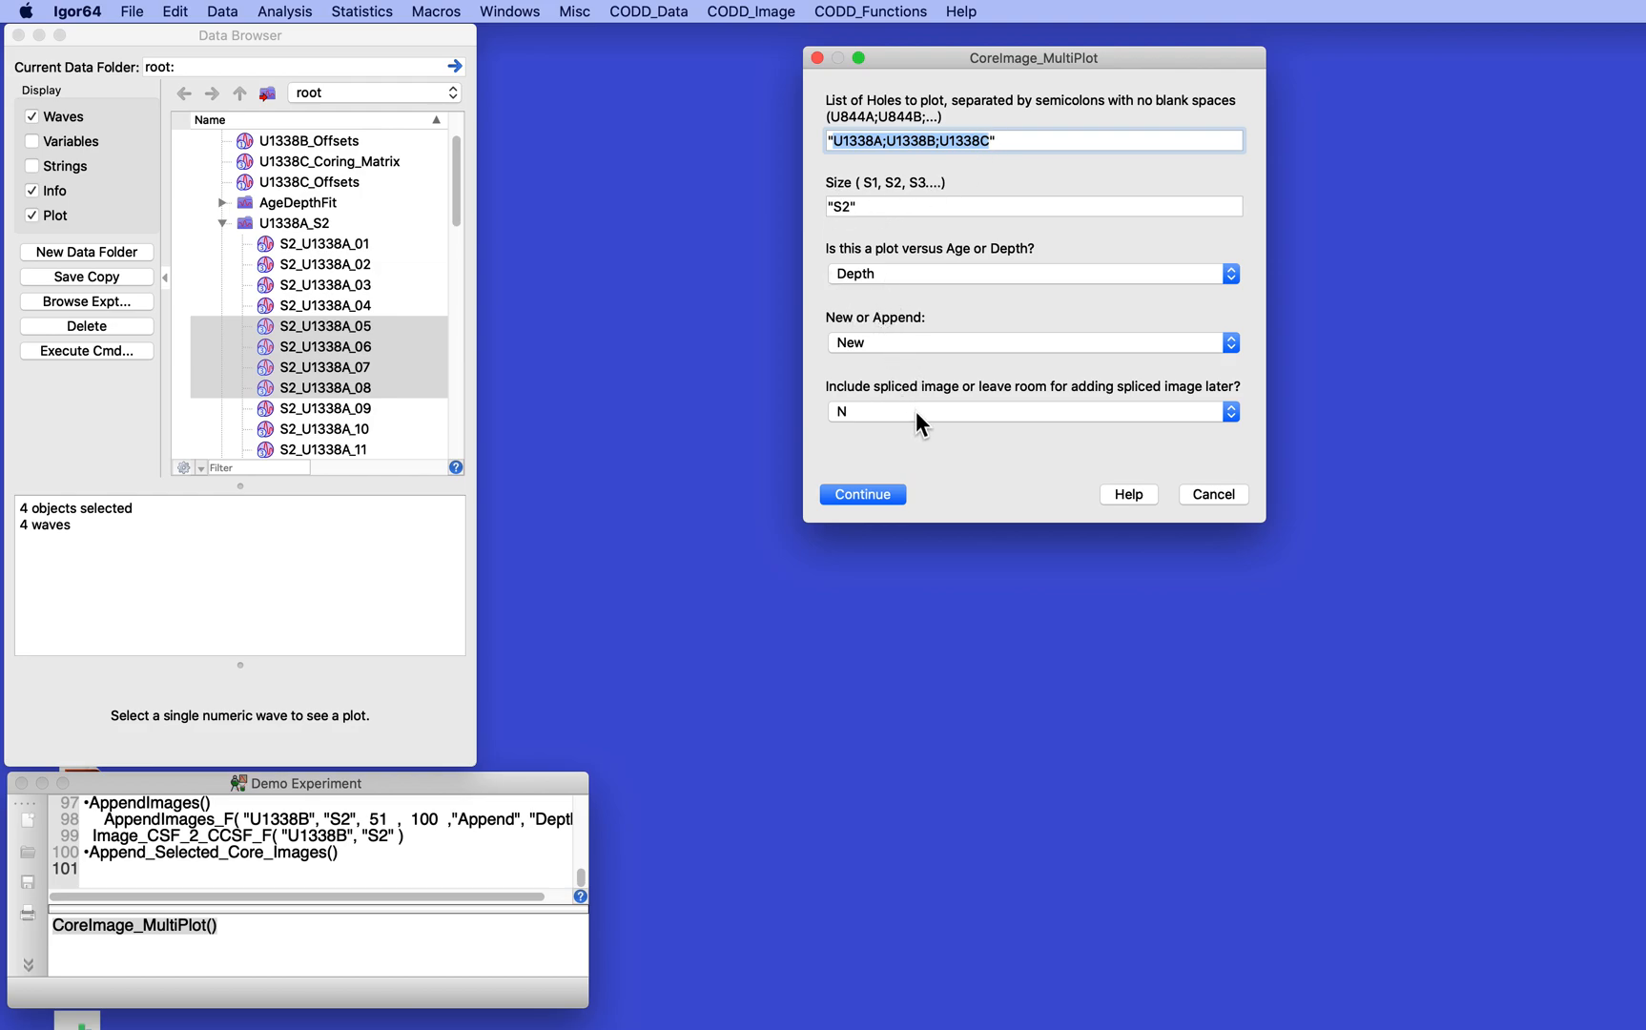
left_click(861, 493)
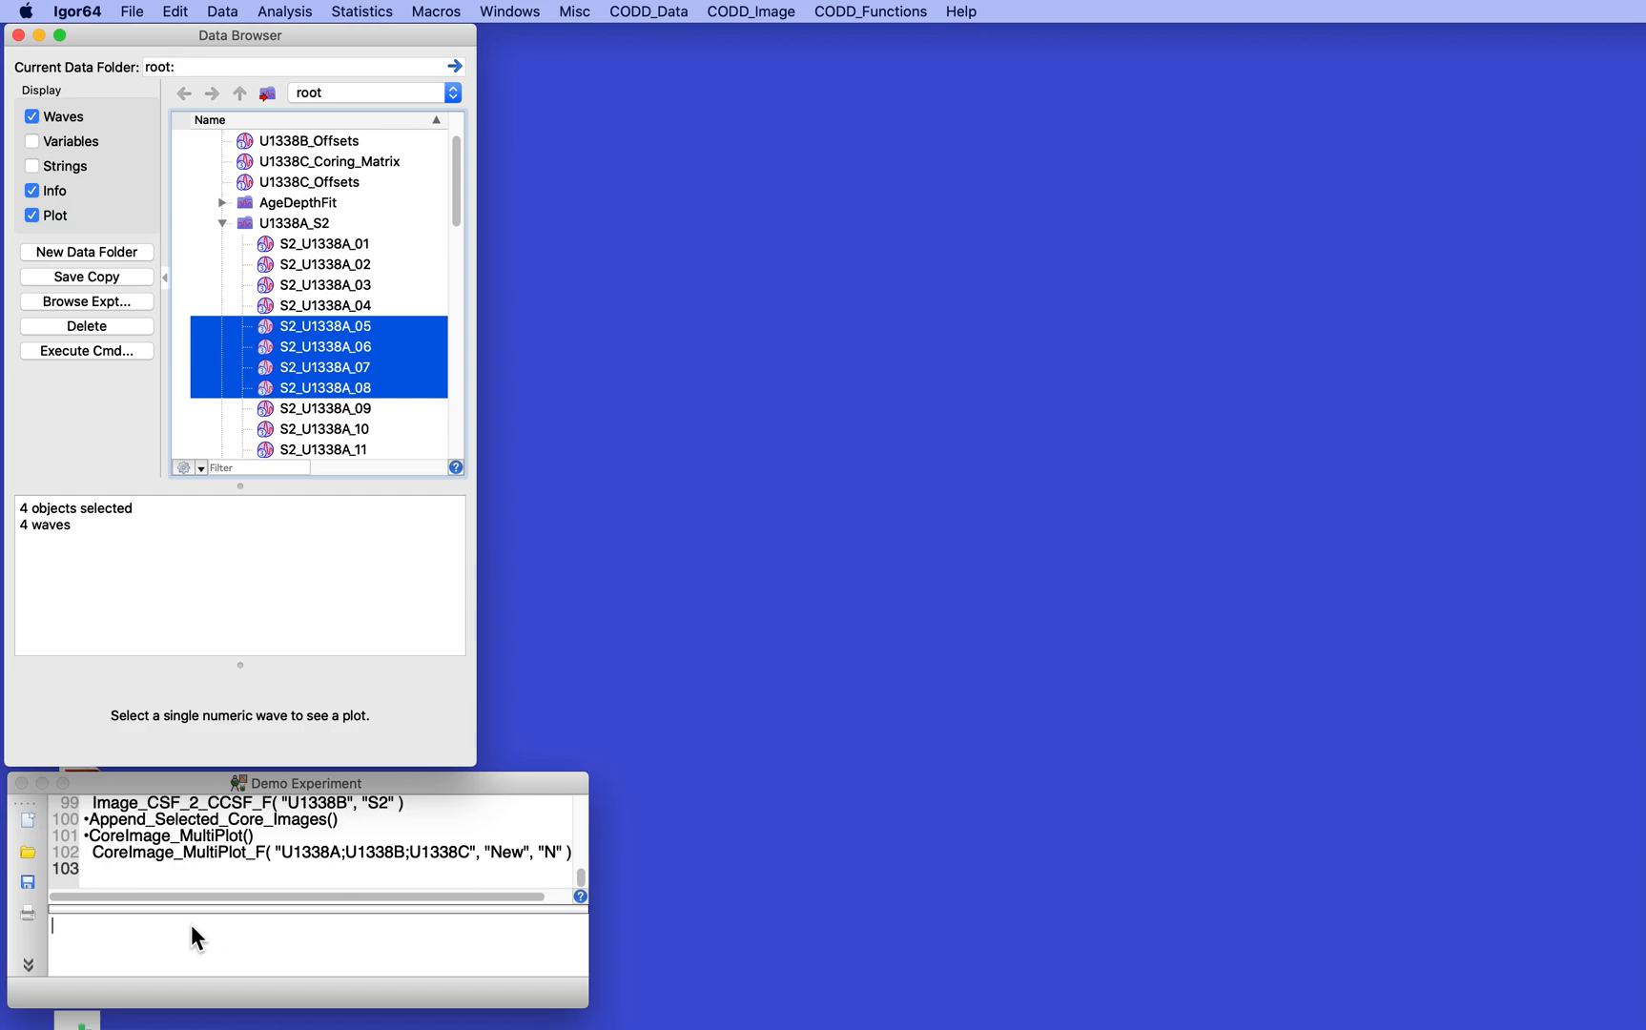
- Rerun the CoreImage_MultiPlot_F command for the three holes from the command history and move its graph clear of the Data Browser
left_click(83, 856)
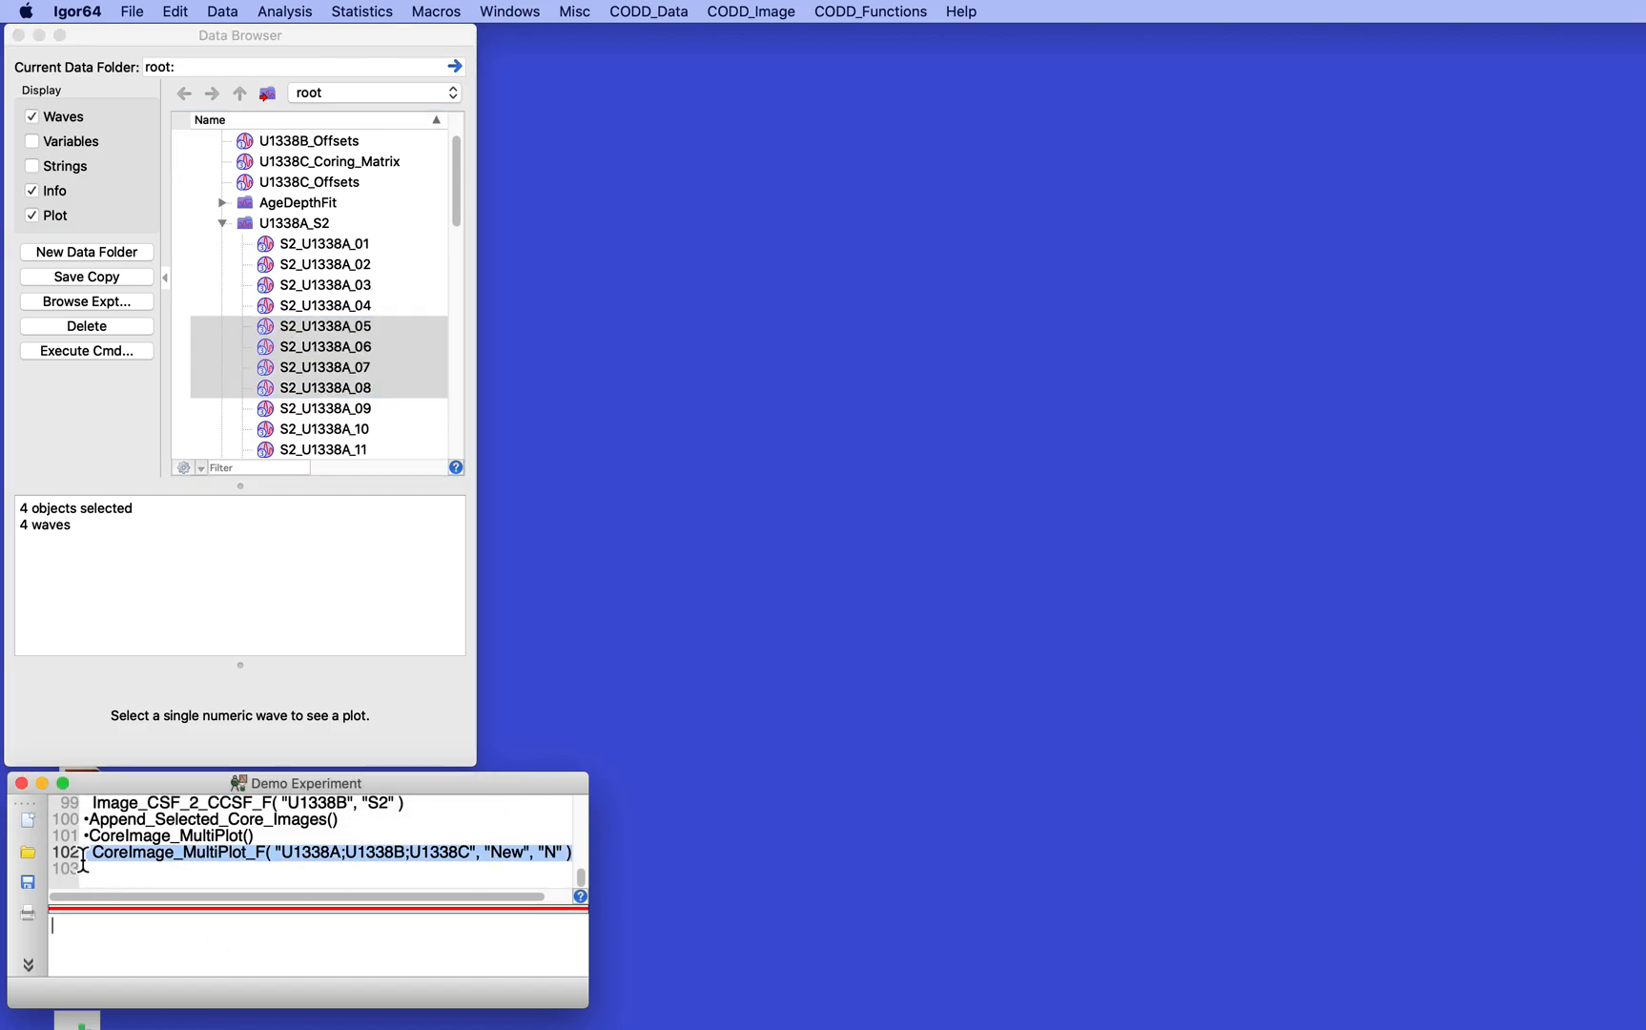
key("Return")
key("Return")
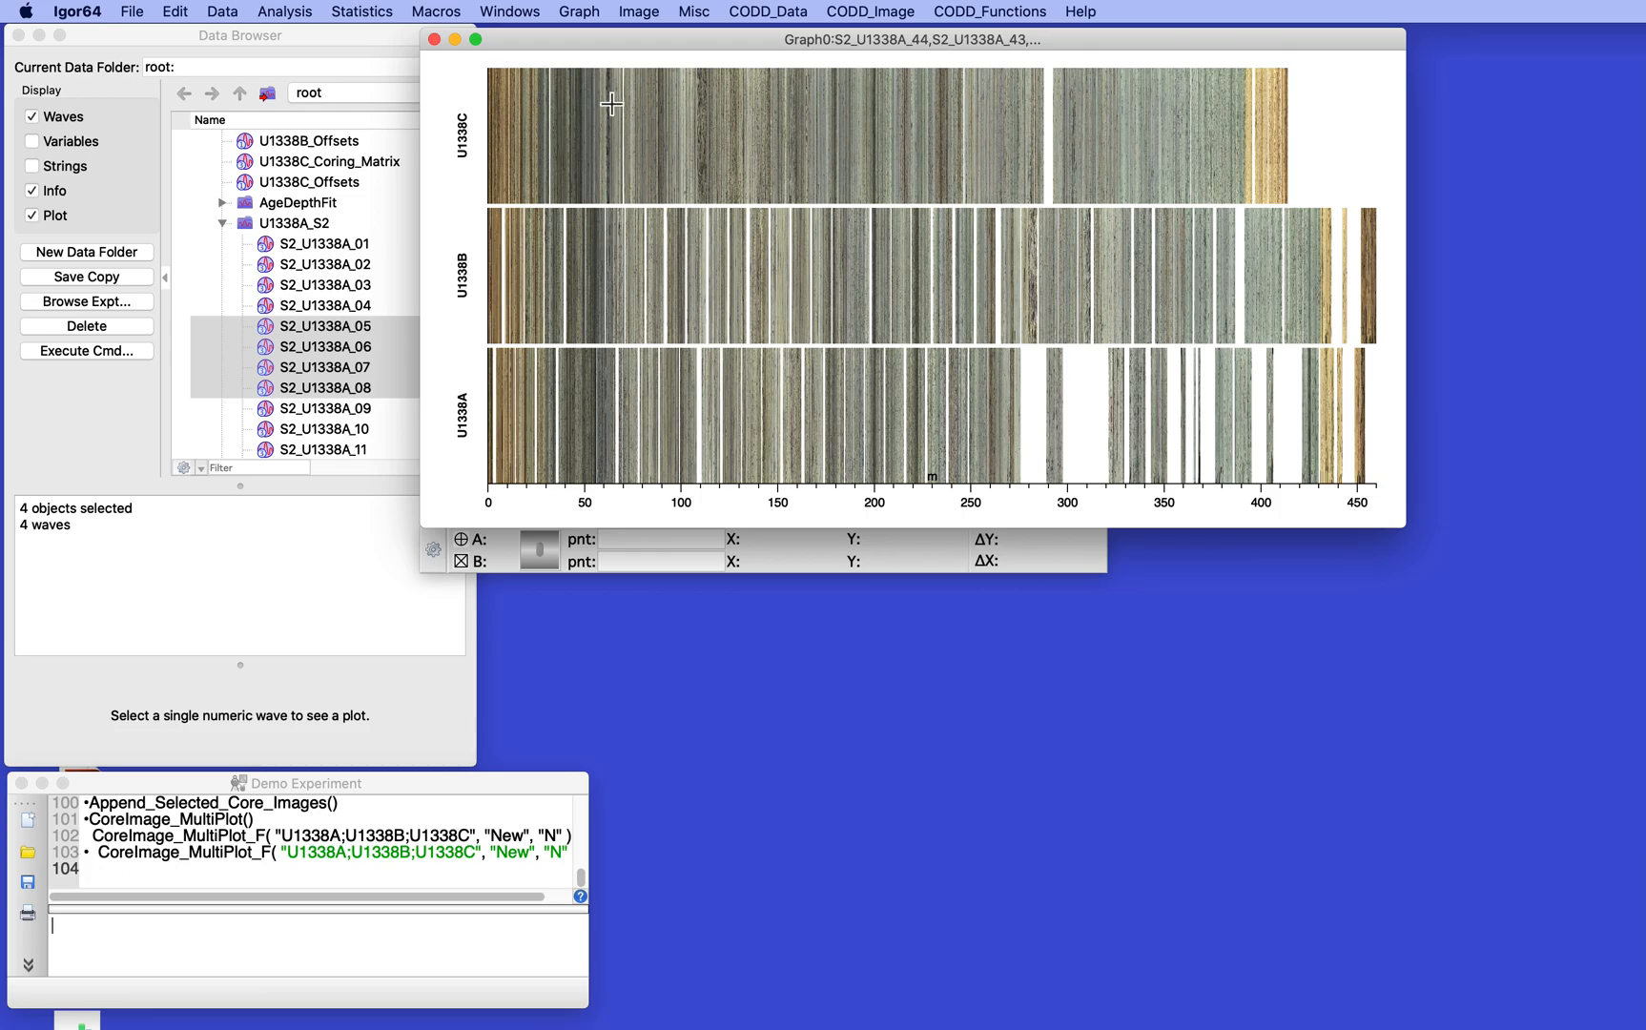
left_click_drag(639, 35, 747, 38)
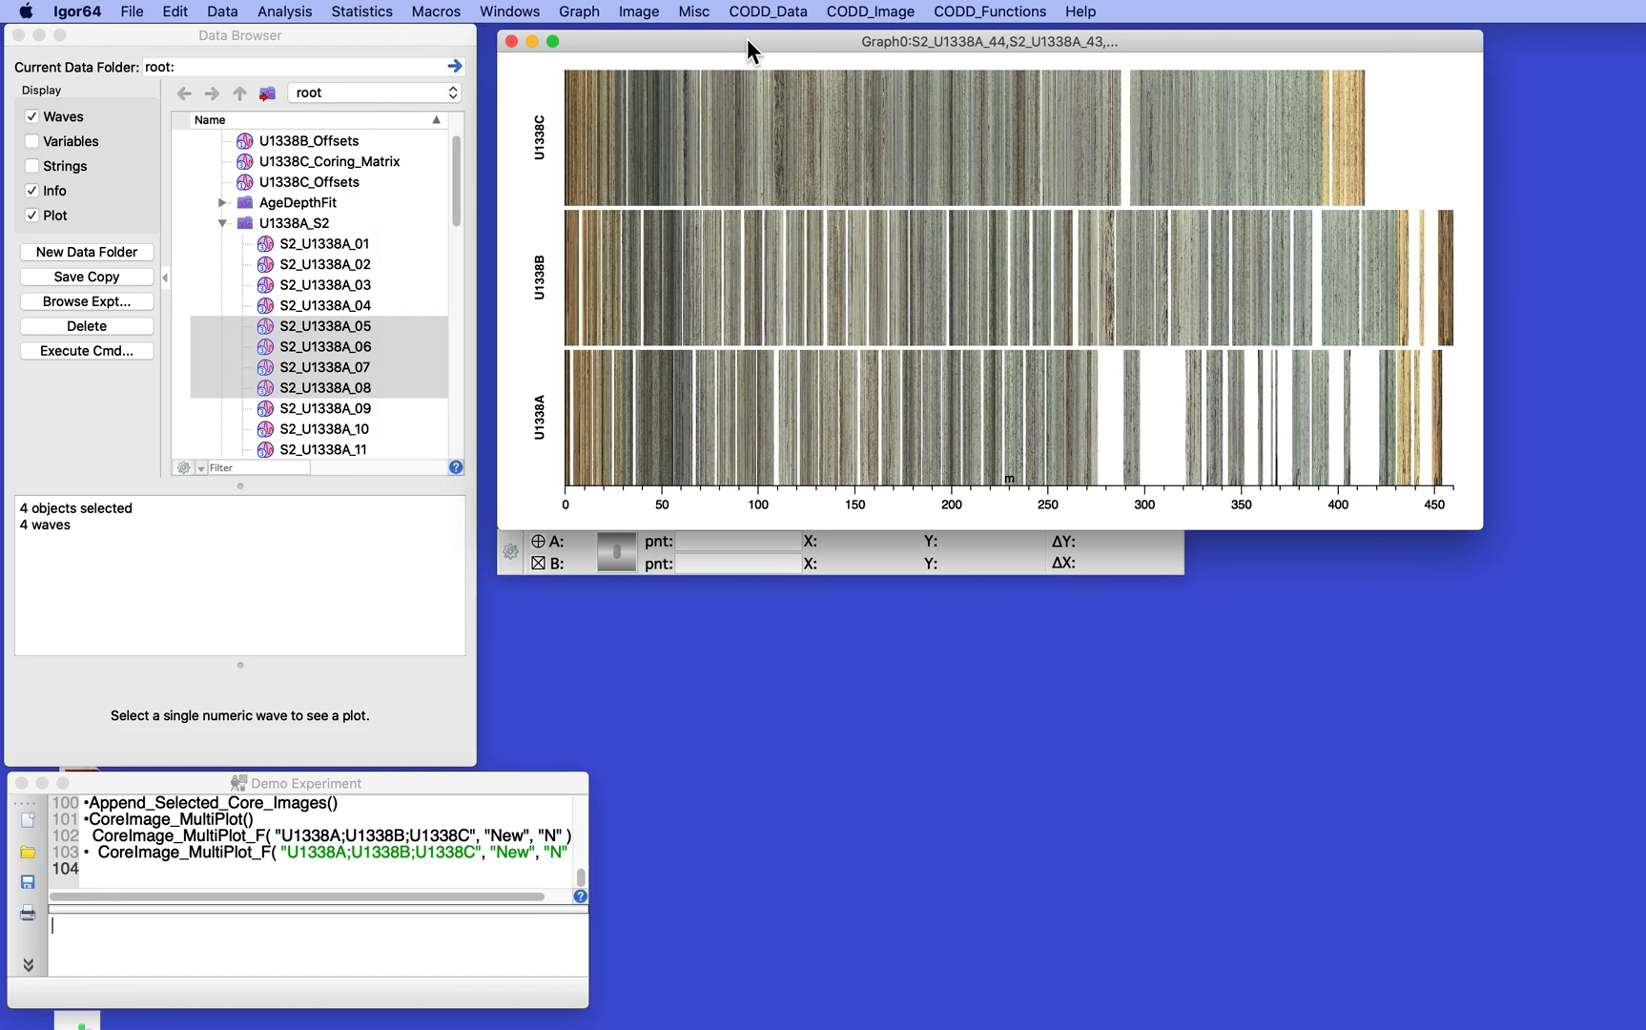
- Set the graph's Depth axis range from 0 to 100, with a shift amount of 0 for the next call
left_click(768, 12)
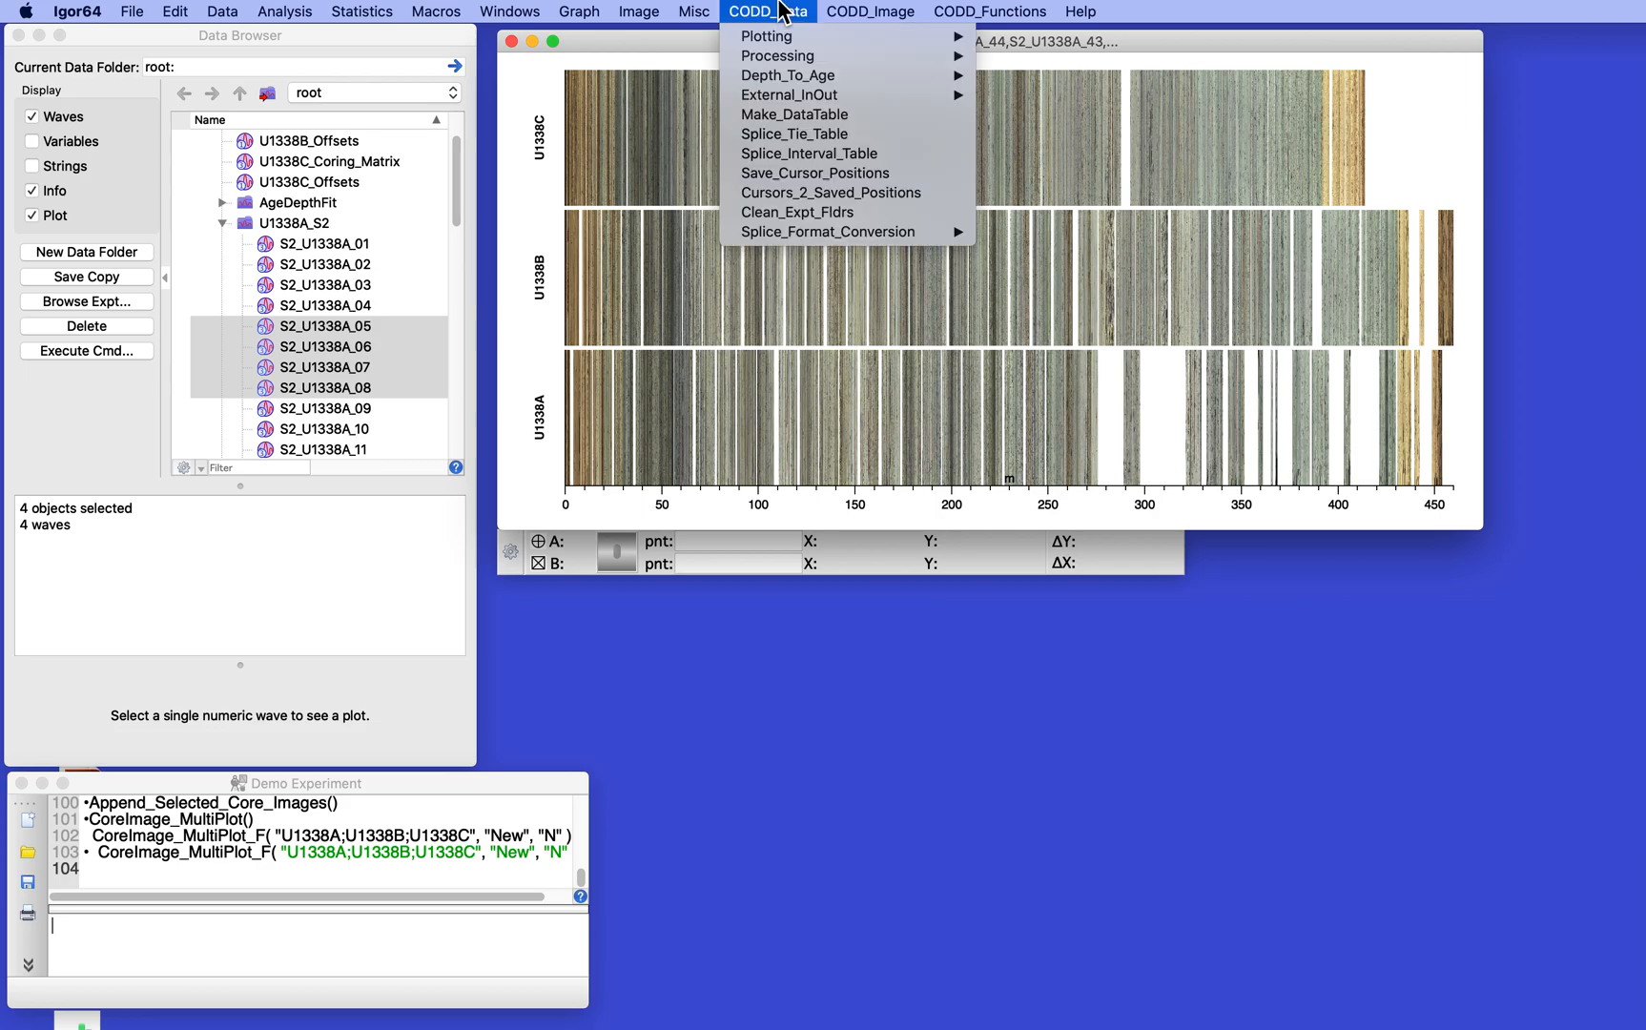
mouse_move(854, 7)
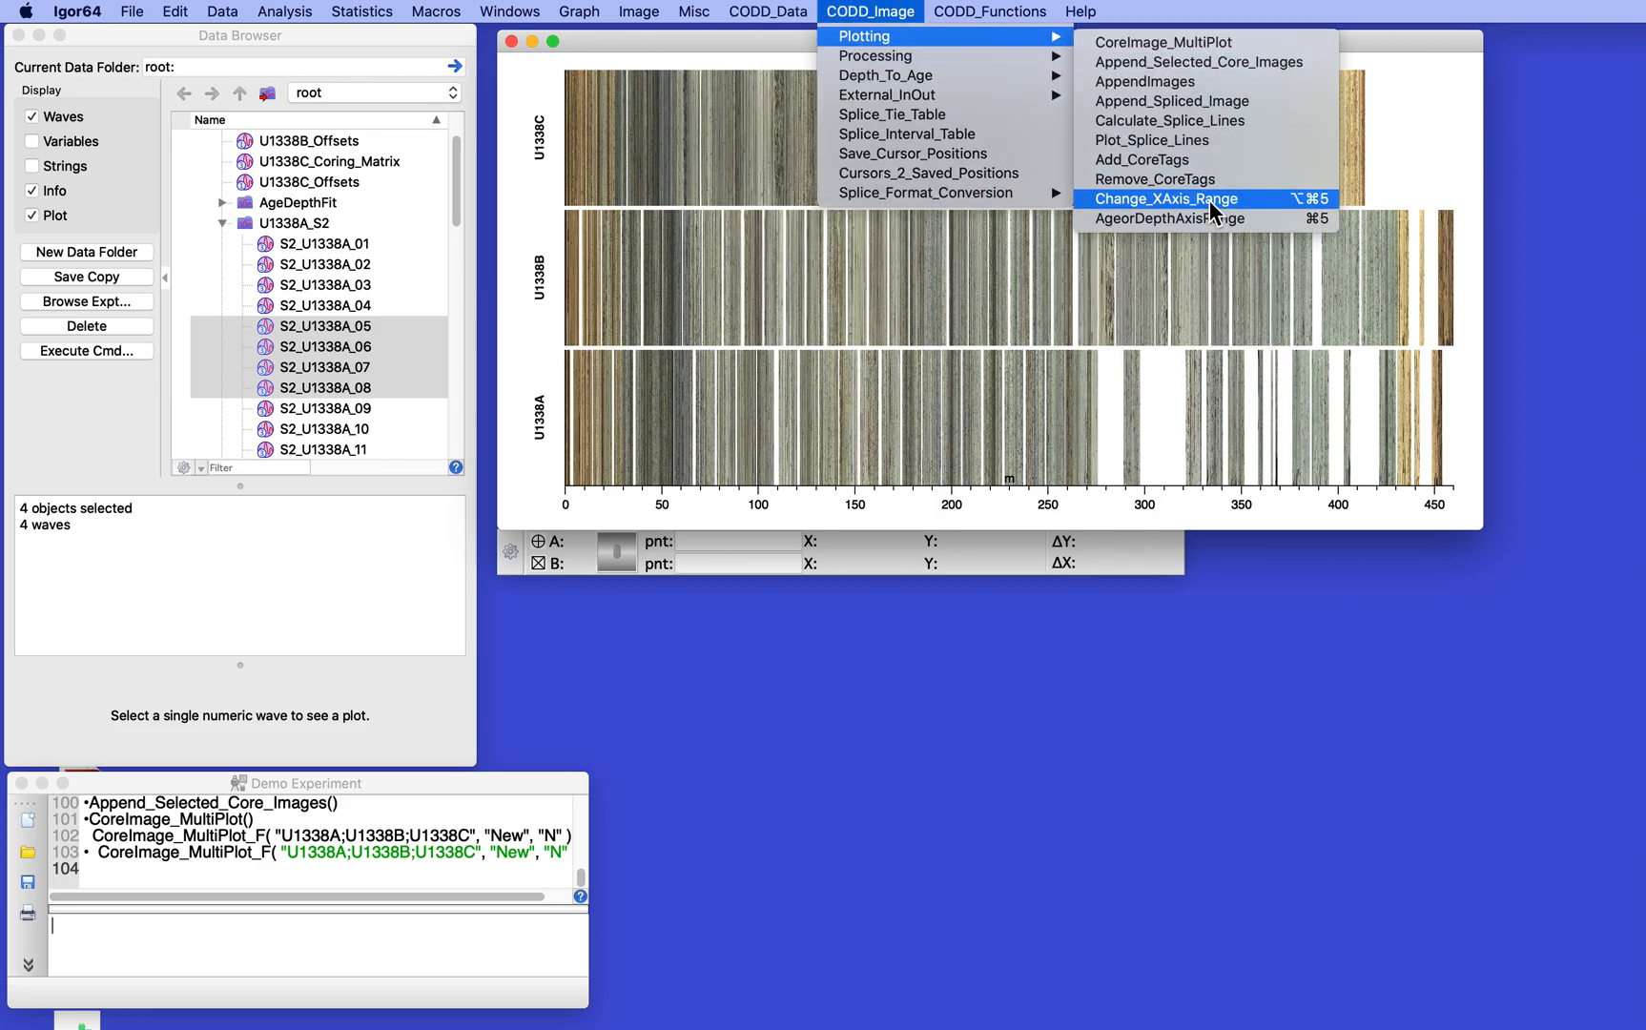
left_click(1208, 219)
left_click_drag(865, 193, 800, 192)
type("0")
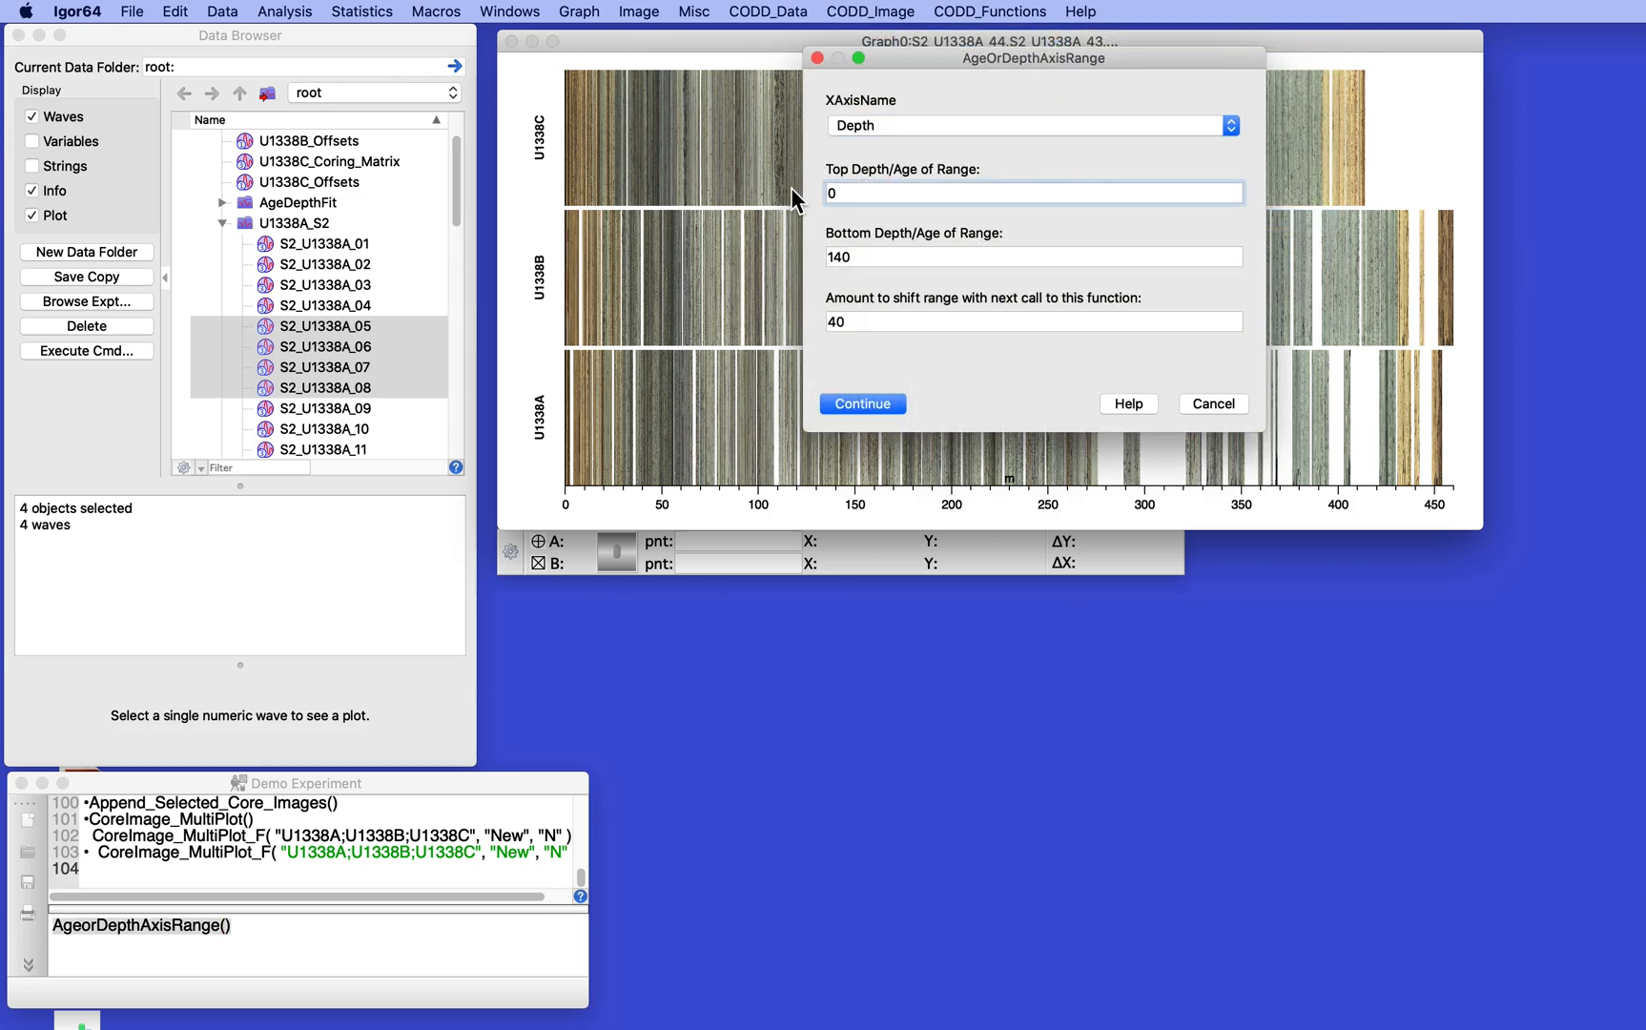
key("Tab")
type("100")
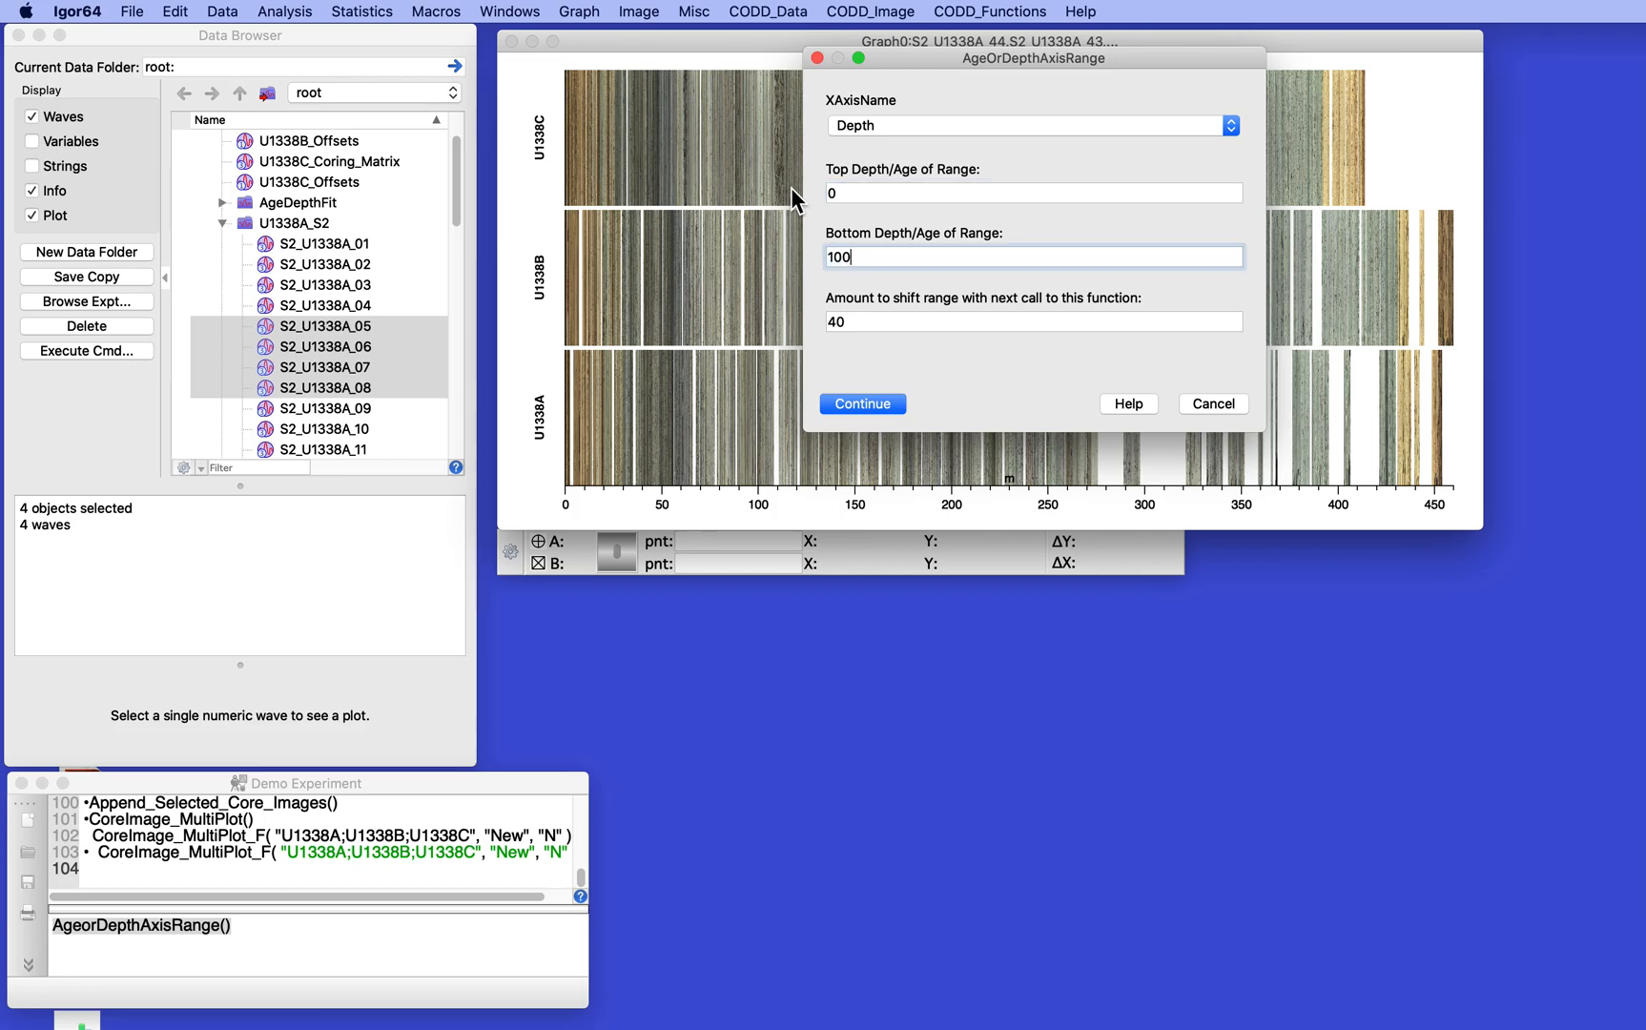
key("Tab")
type("0")
left_click(863, 404)
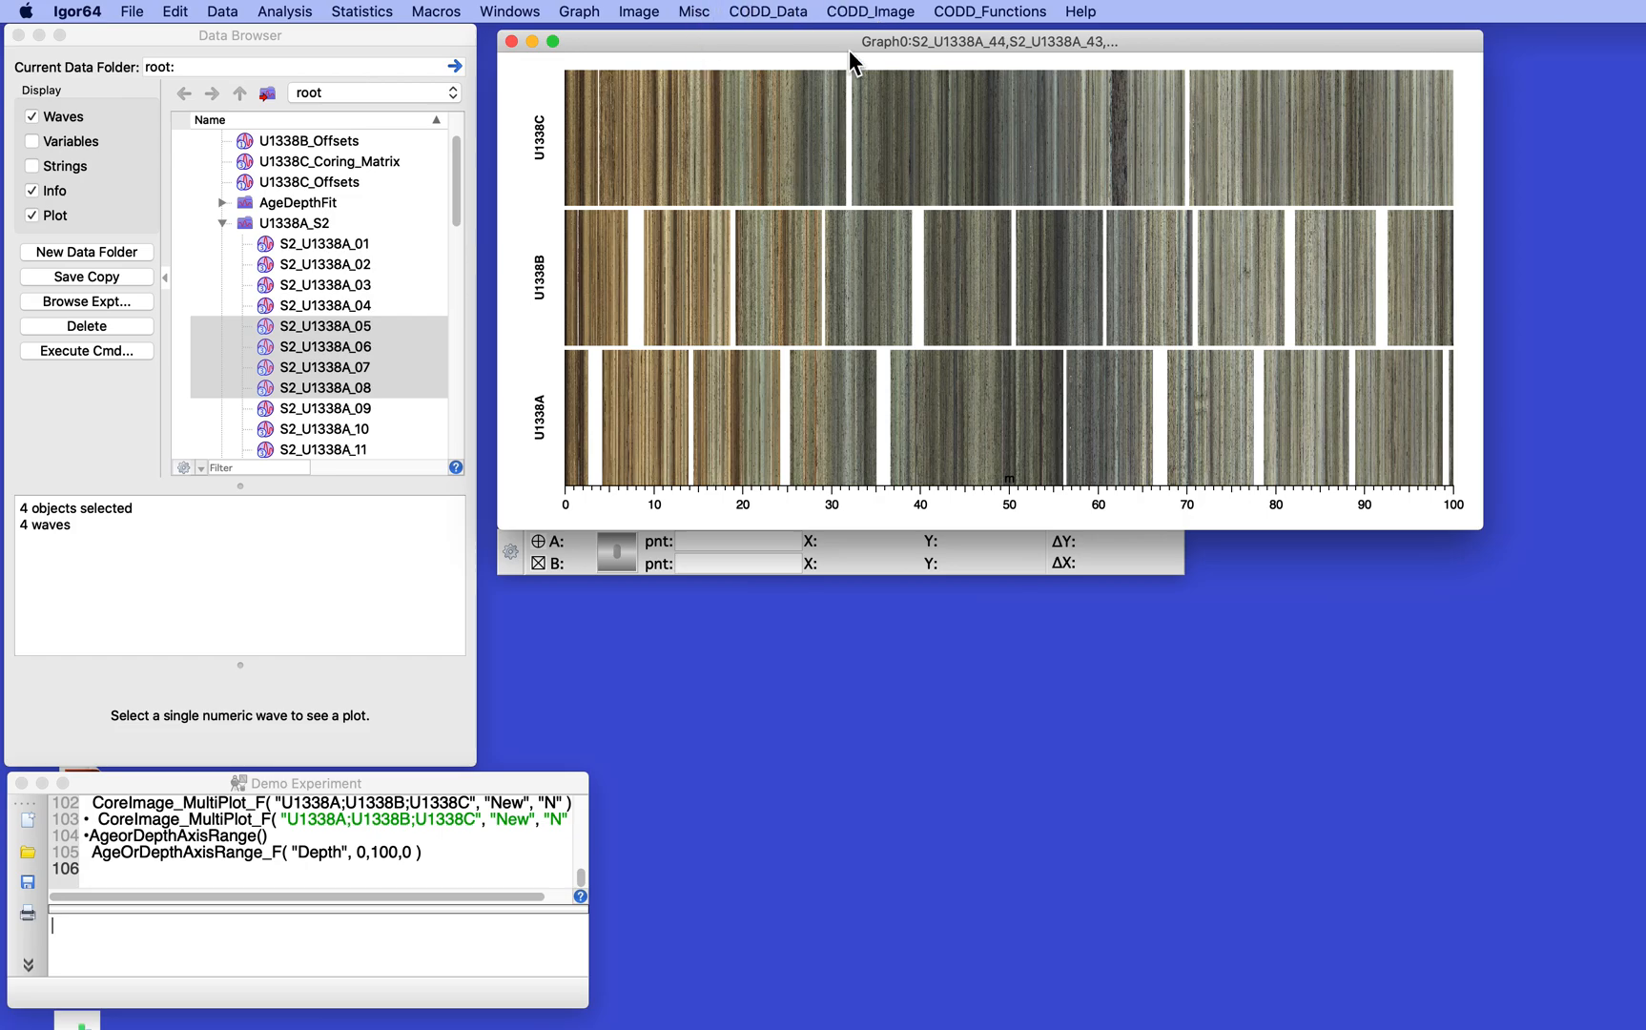
- Convert the S2 images of hole U1338C from the CSF to the CCSF depth scale
left_click(873, 12)
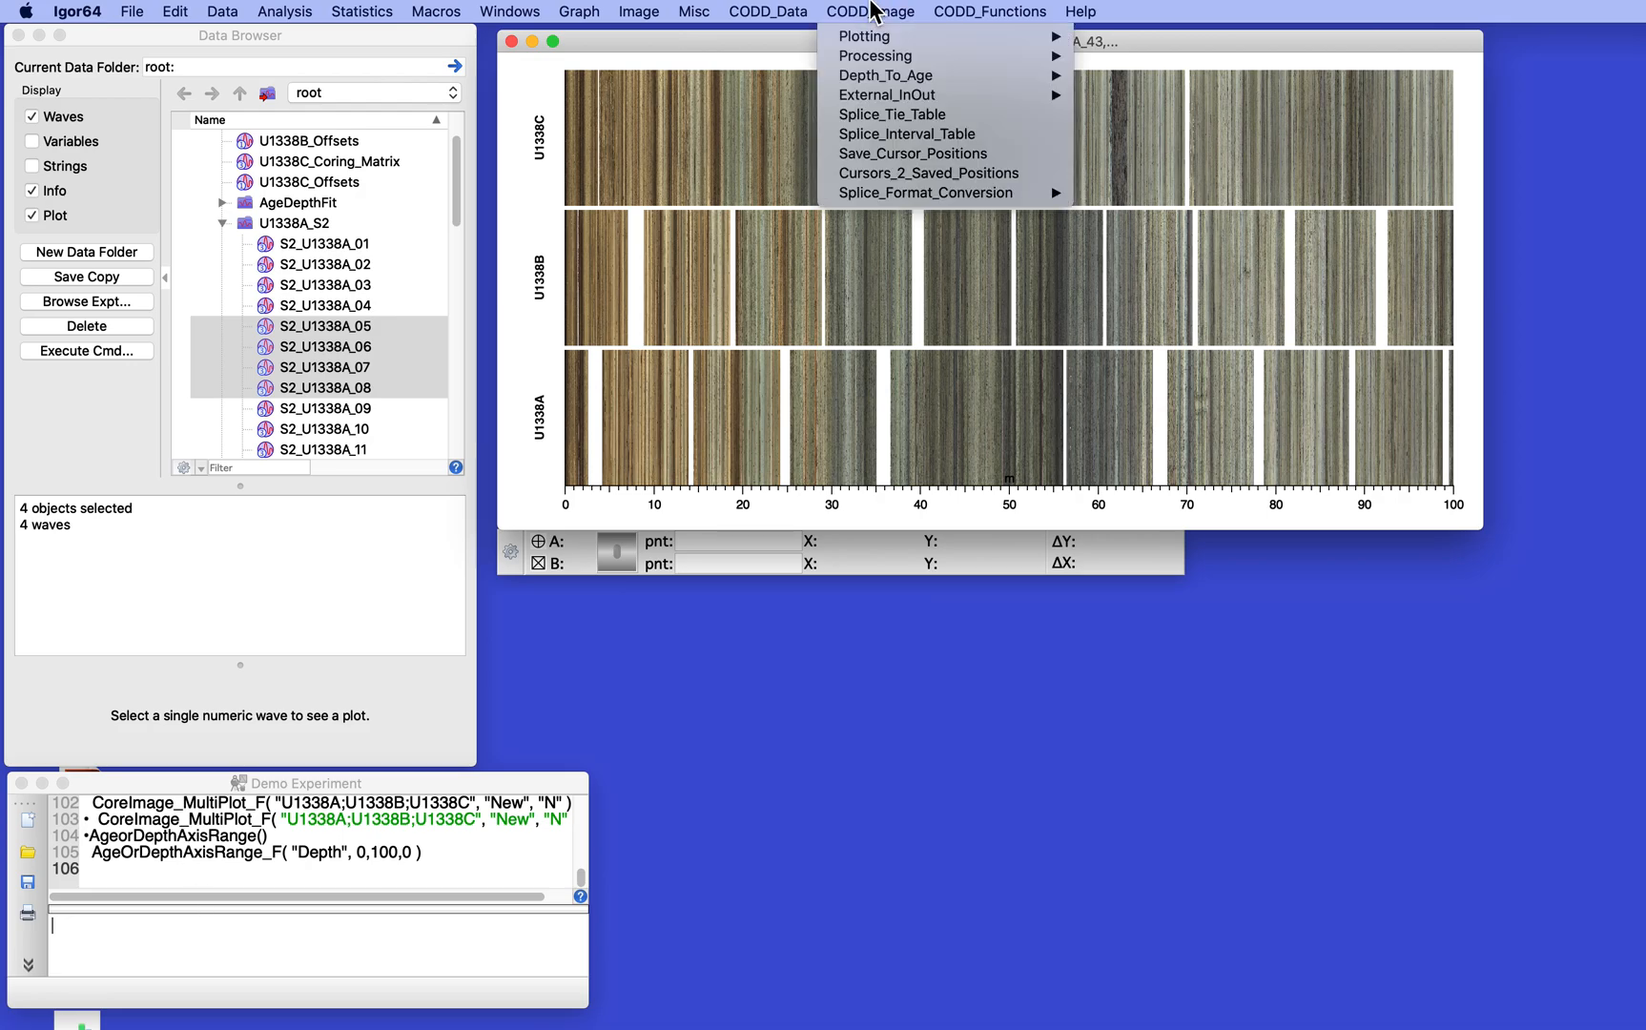
mouse_move(875, 55)
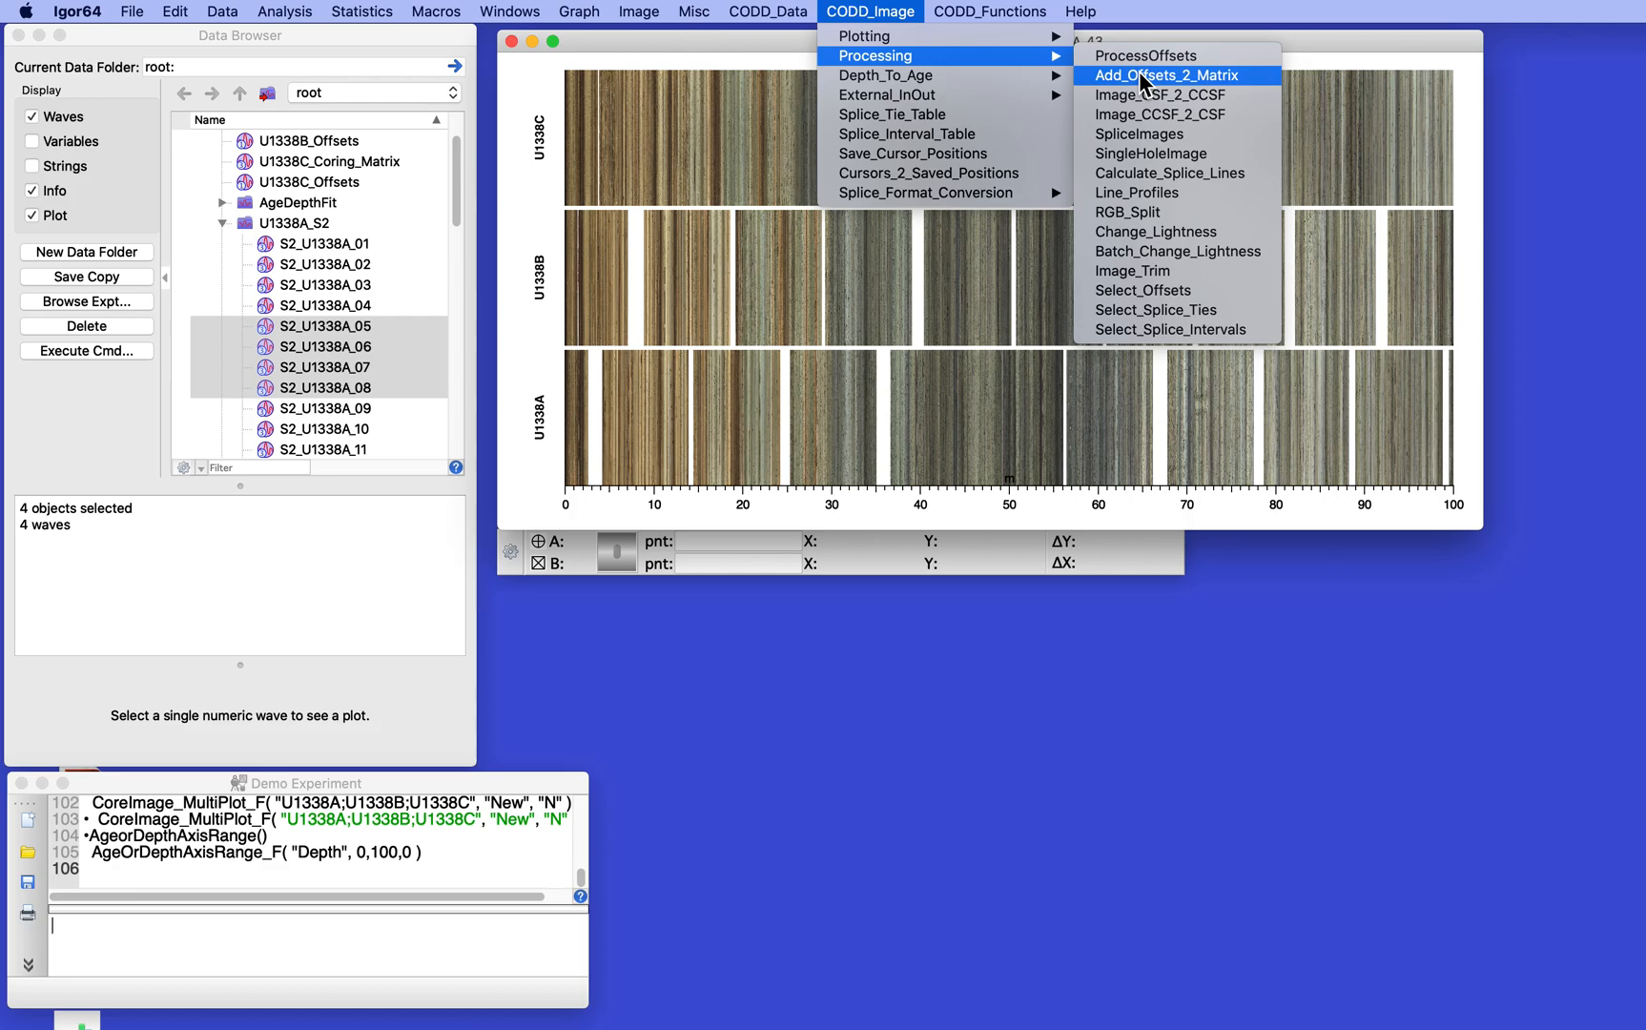
left_click(1144, 97)
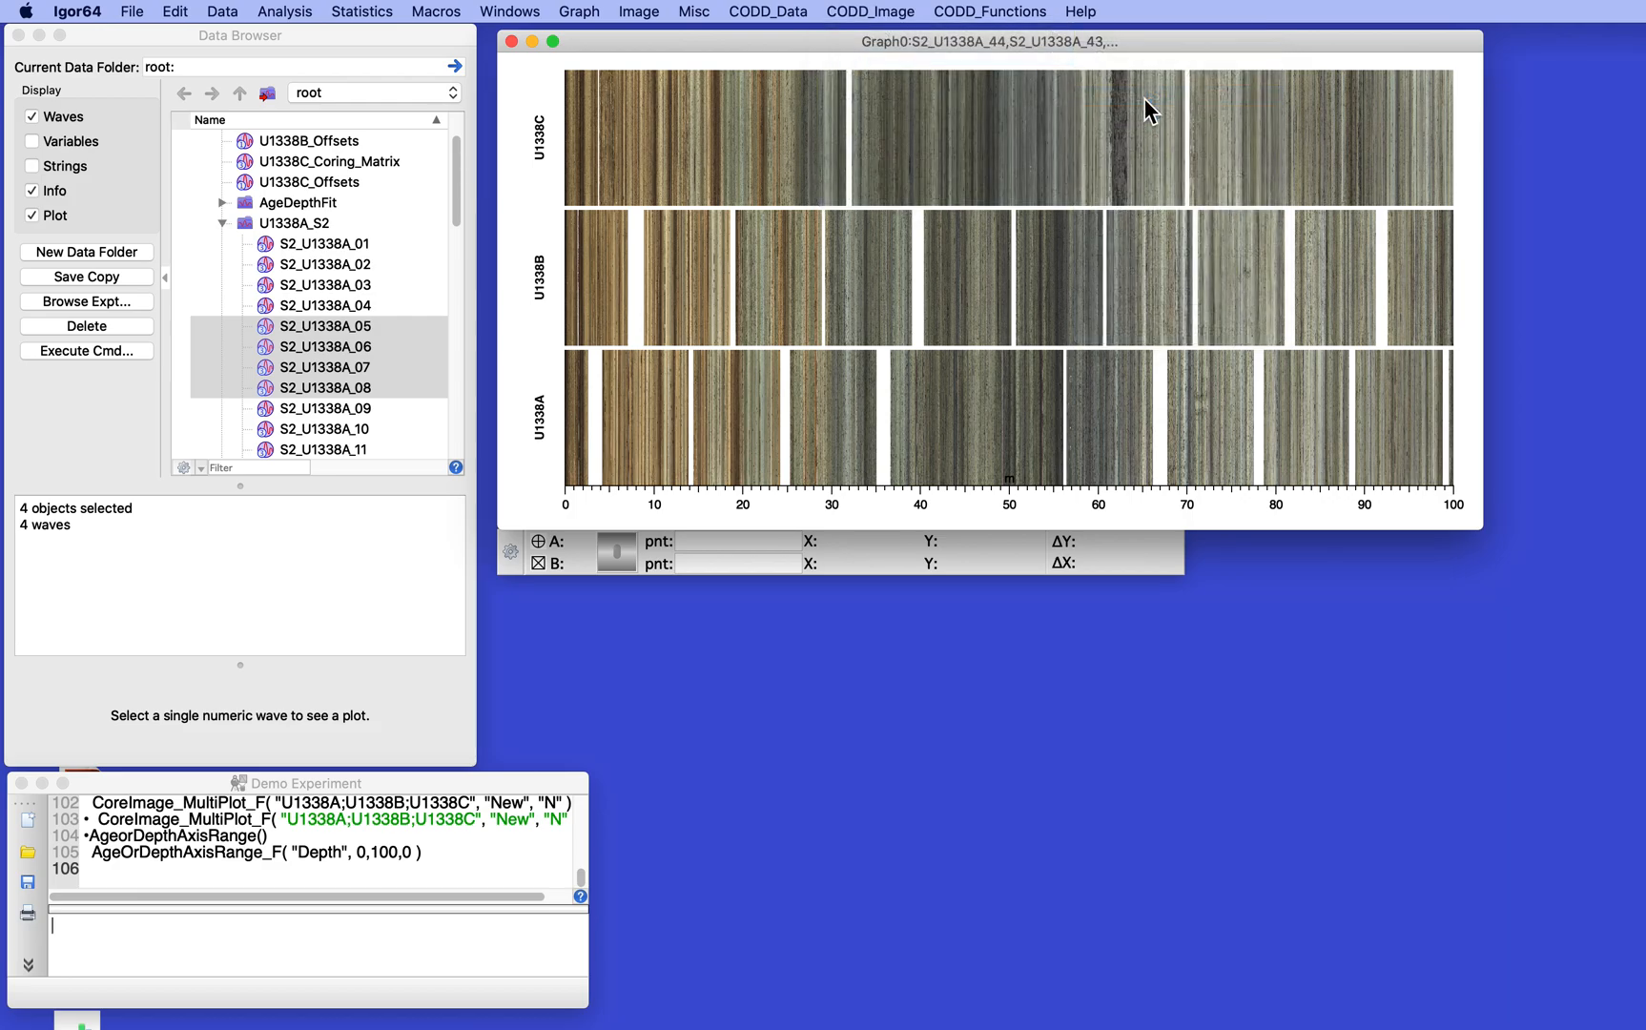
left_click(873, 256)
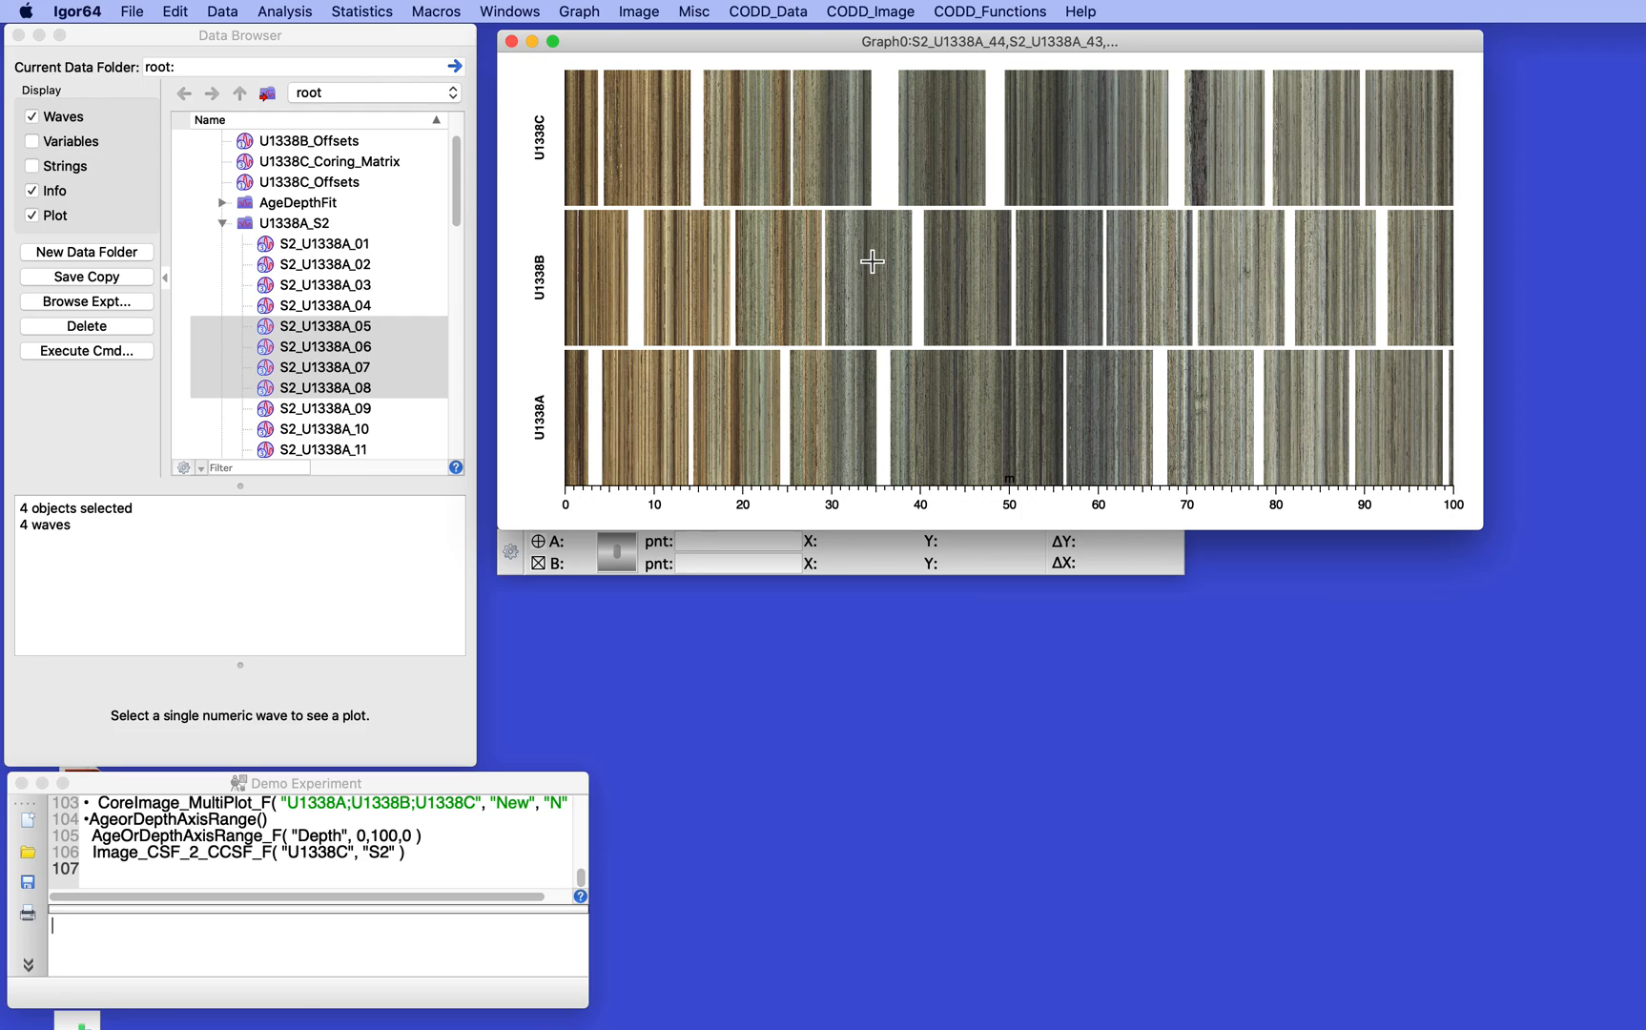
- Add core tags to the three-hole graph with X and Y offsets of 0
left_click(876, 12)
mouse_move(878, 38)
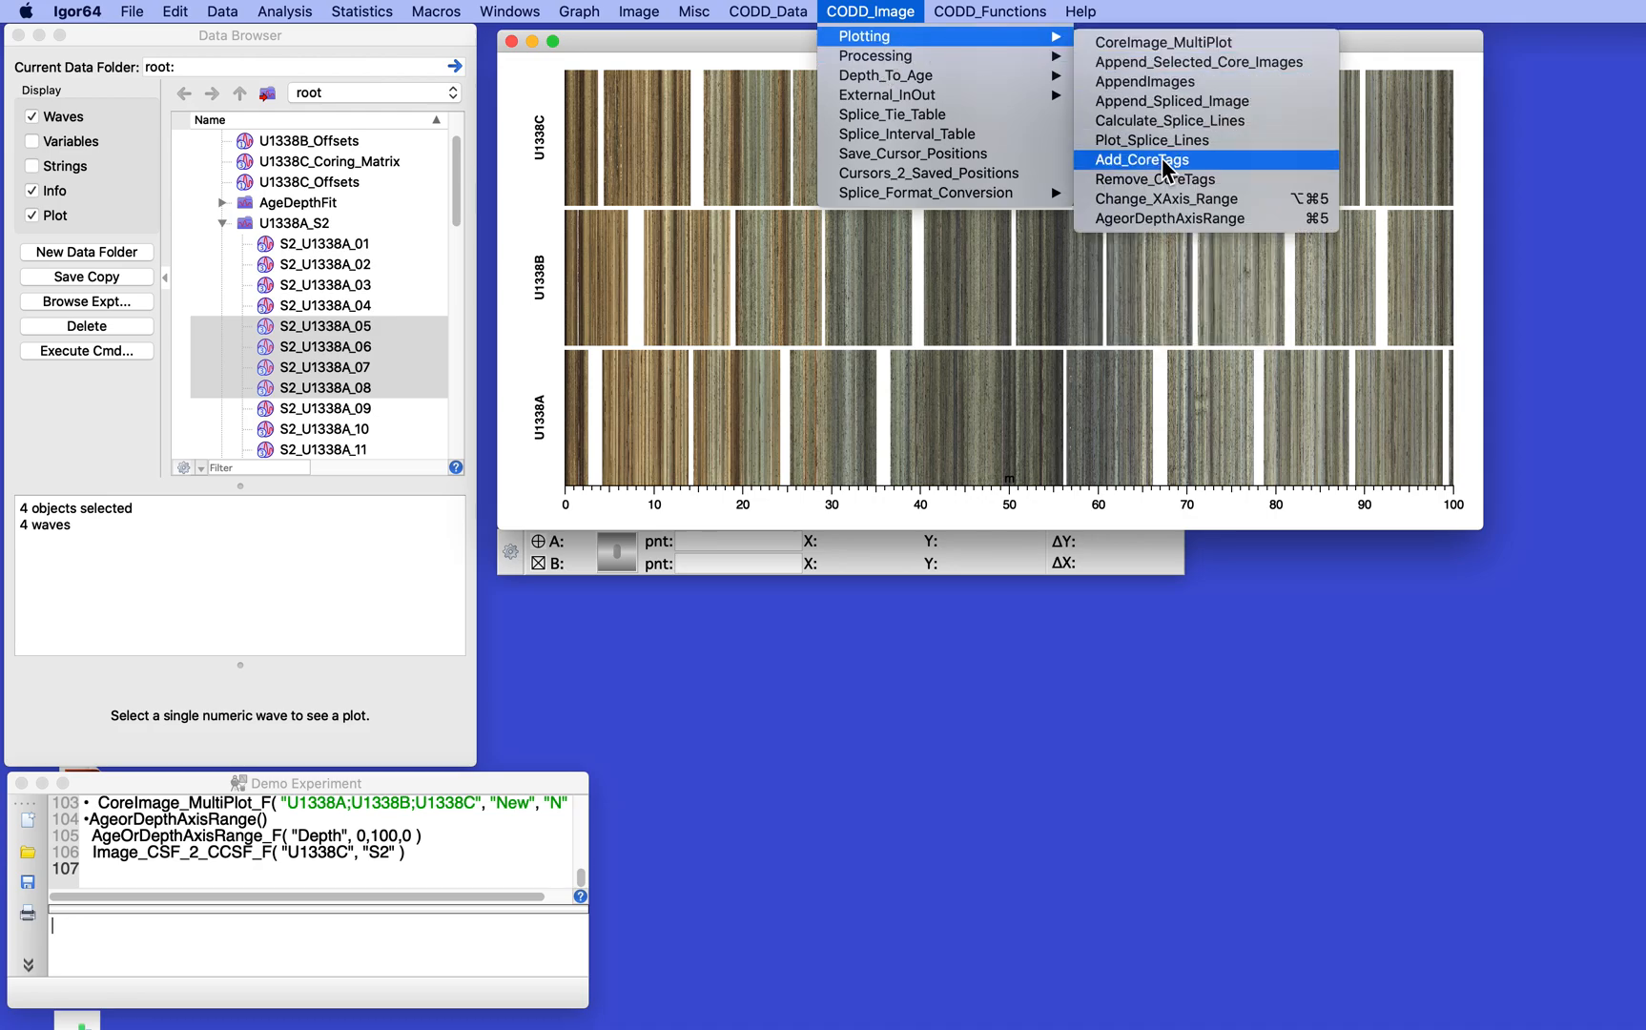
left_click(1164, 160)
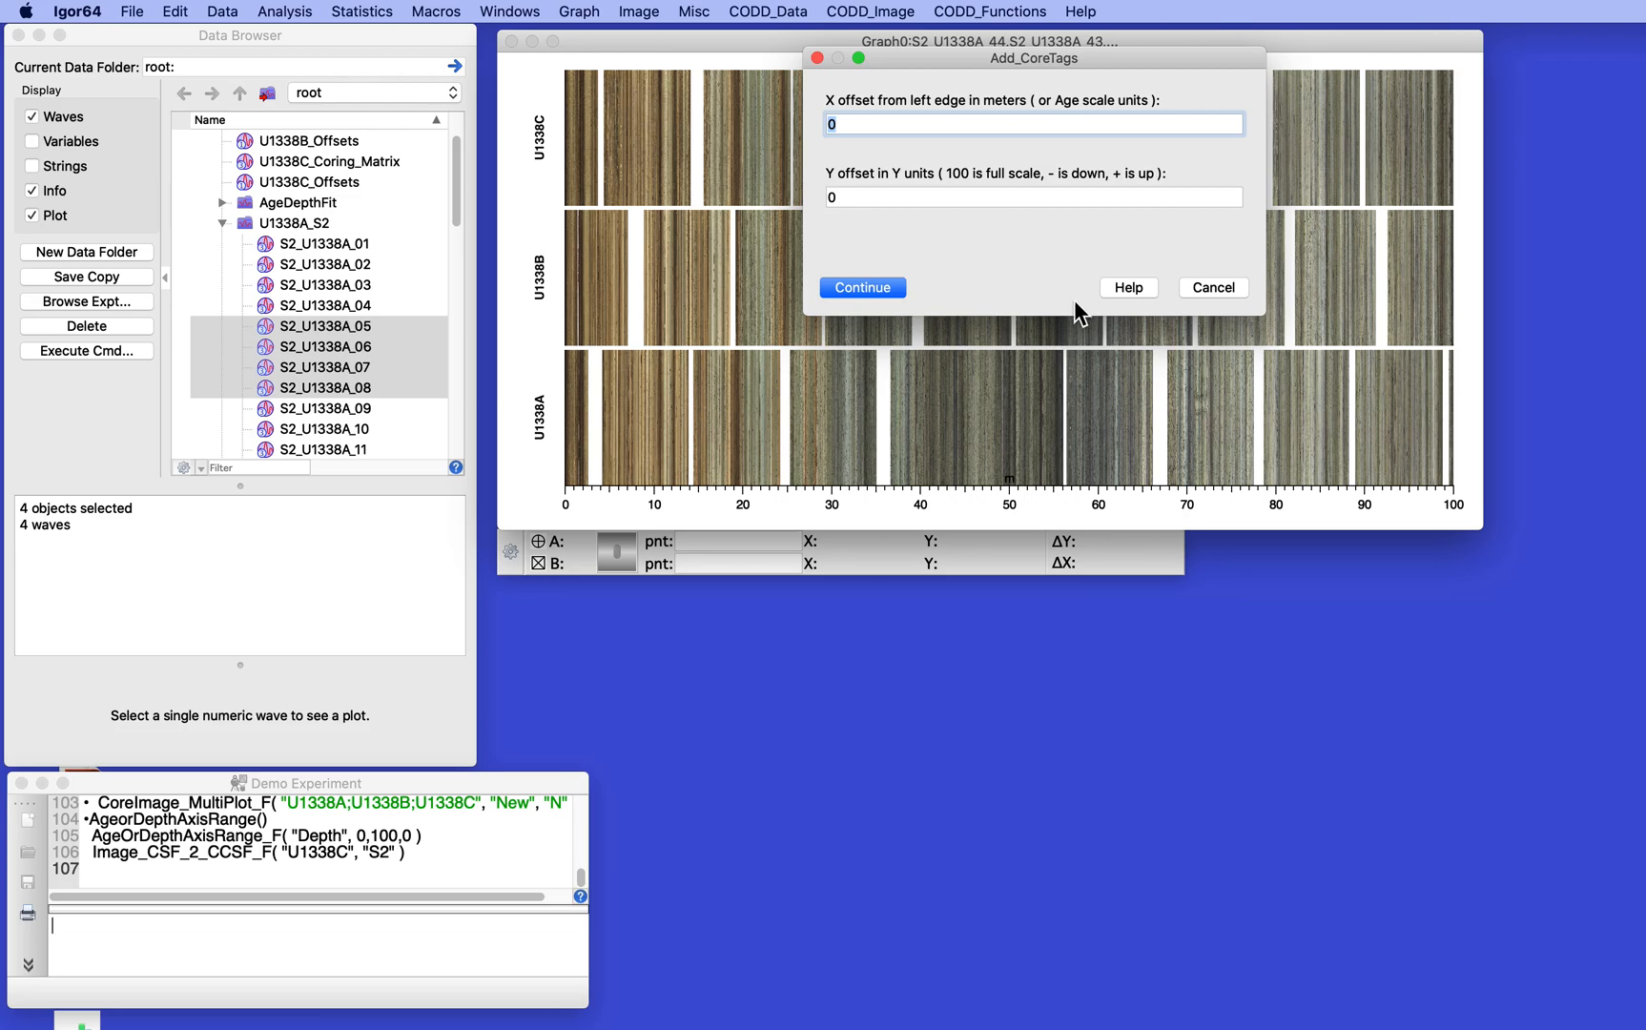
left_click(864, 287)
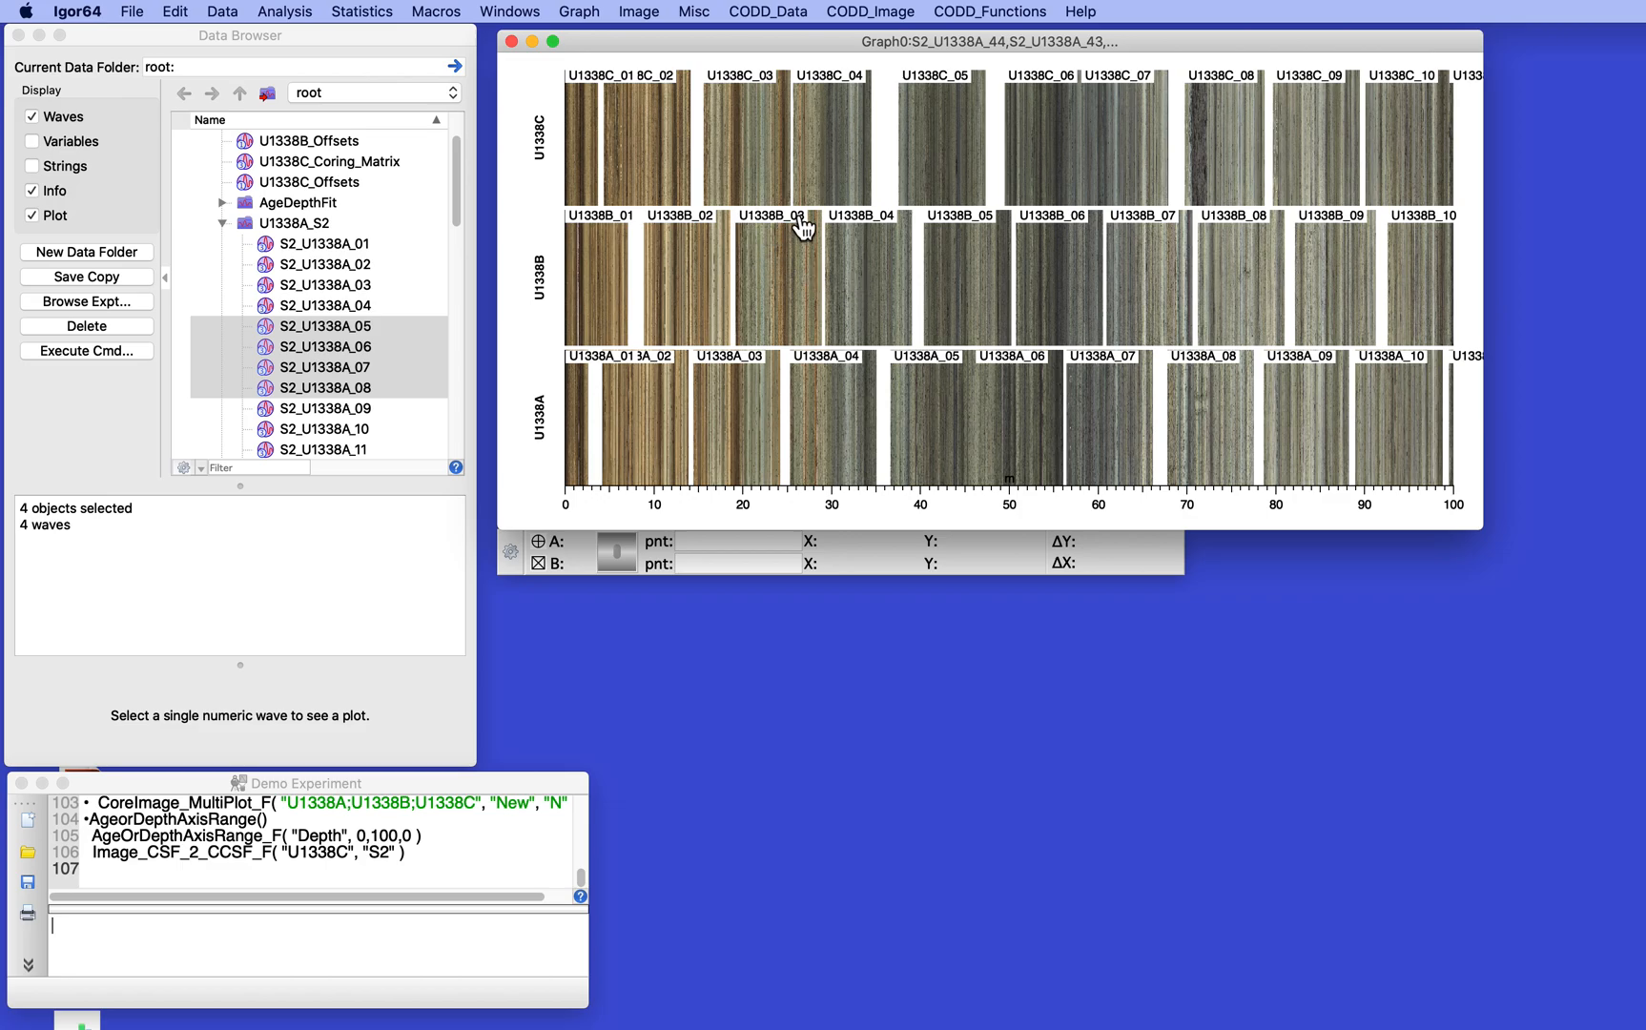
- Expand the three-hole graph to the depth range from about 15 to 46 m
left_click_drag(970, 115, 694, 333)
left_click(776, 313)
left_click(802, 342)
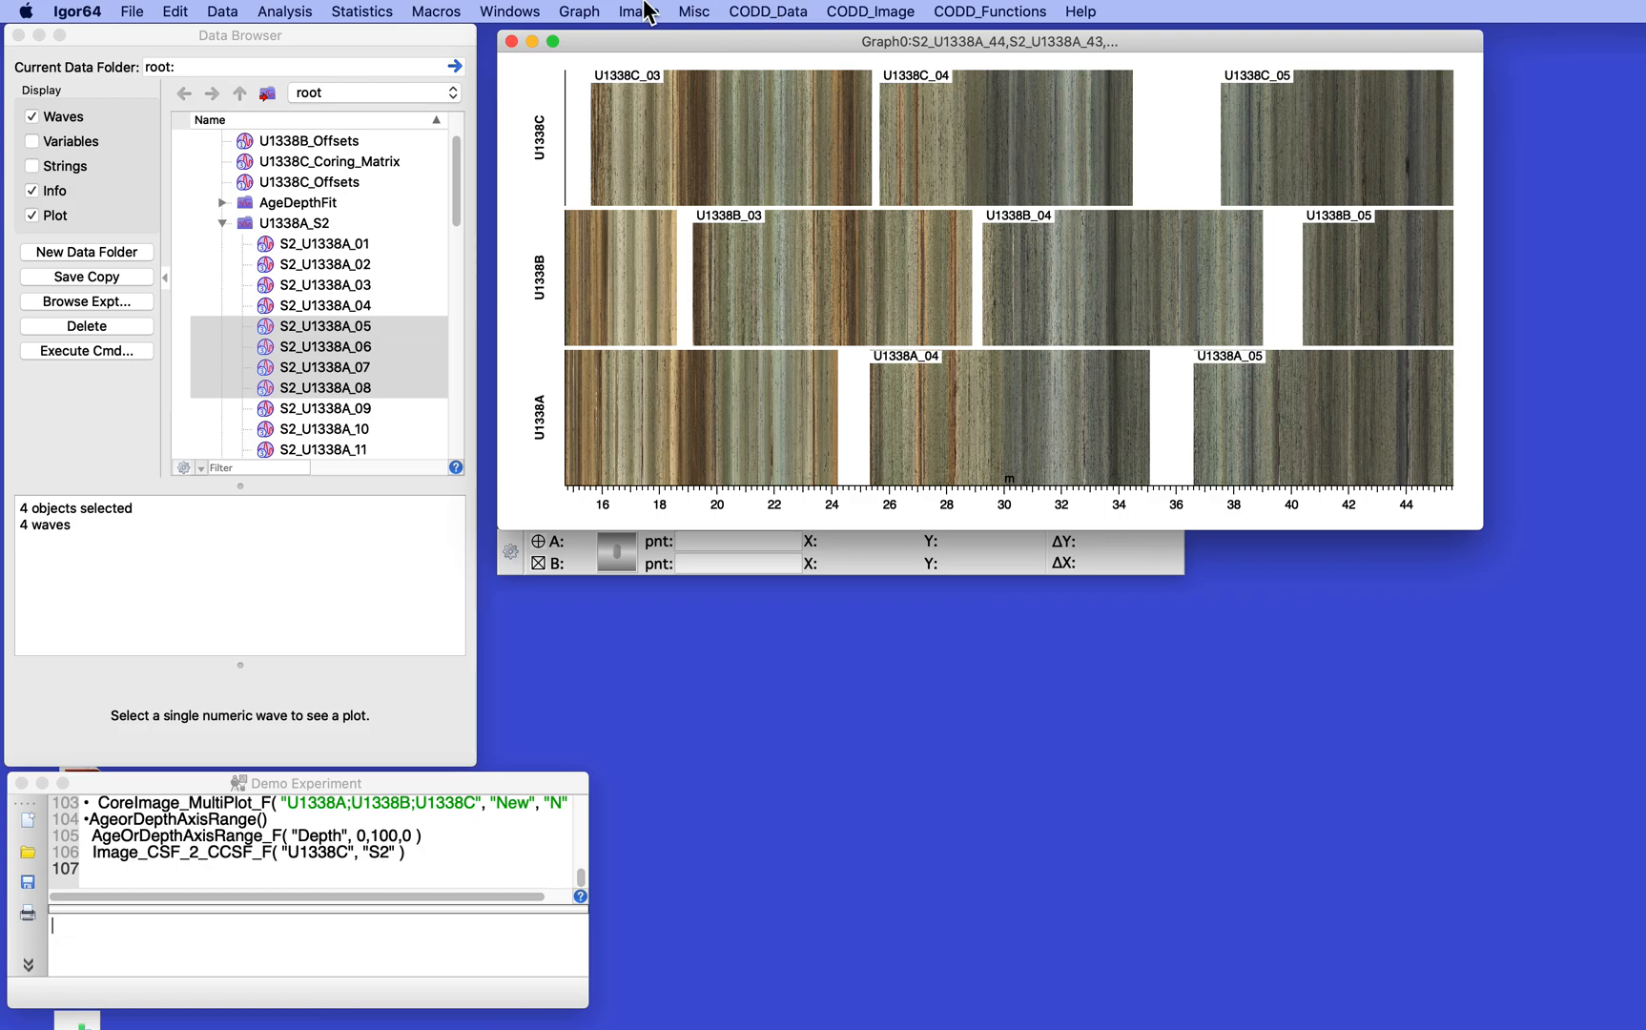
- Remove the core tags from the three-hole core image graph
left_click(842, 11)
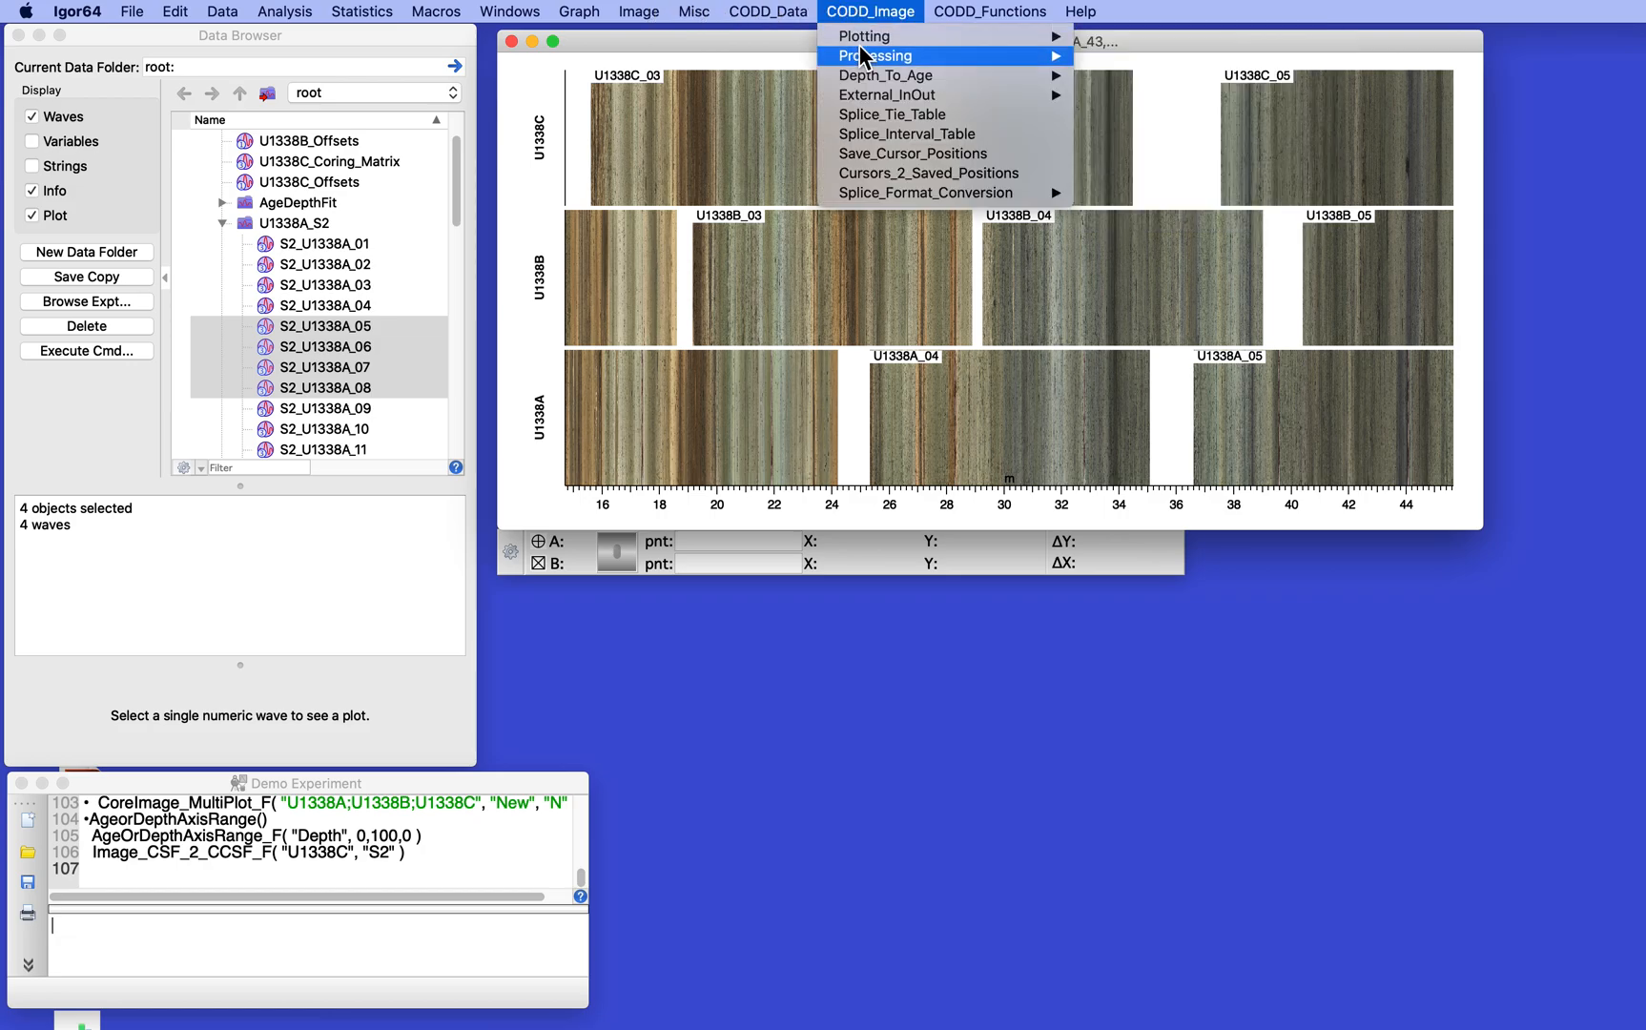
mouse_move(873, 39)
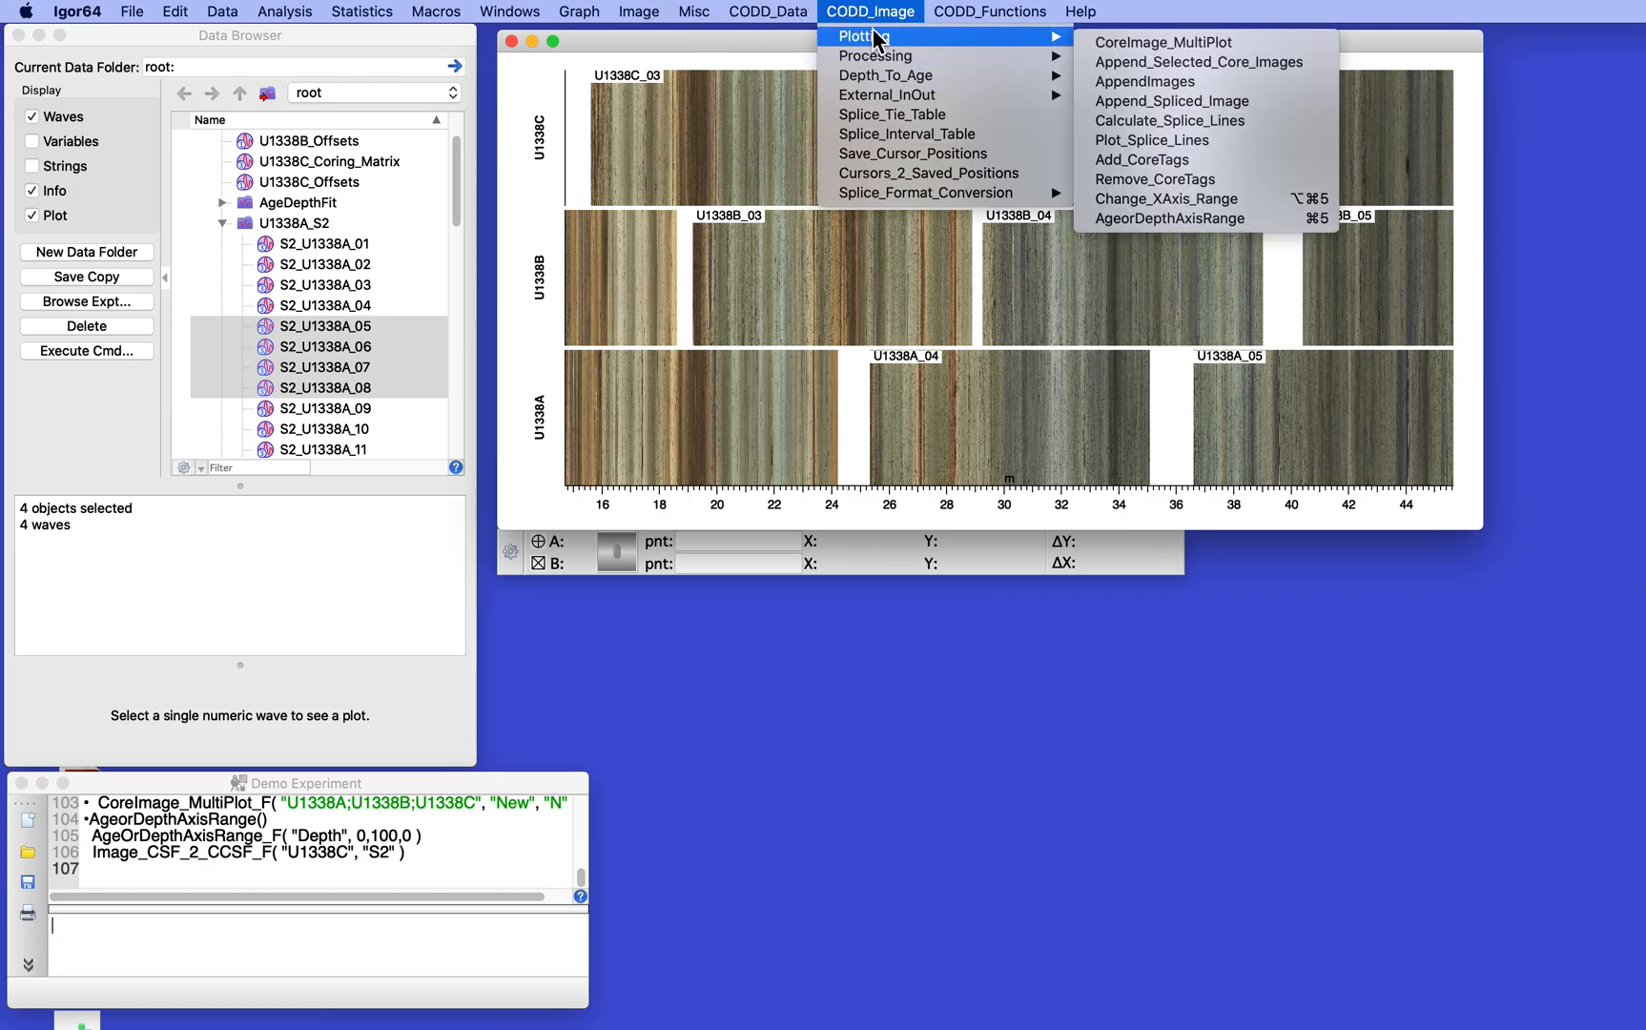
left_click(1214, 181)
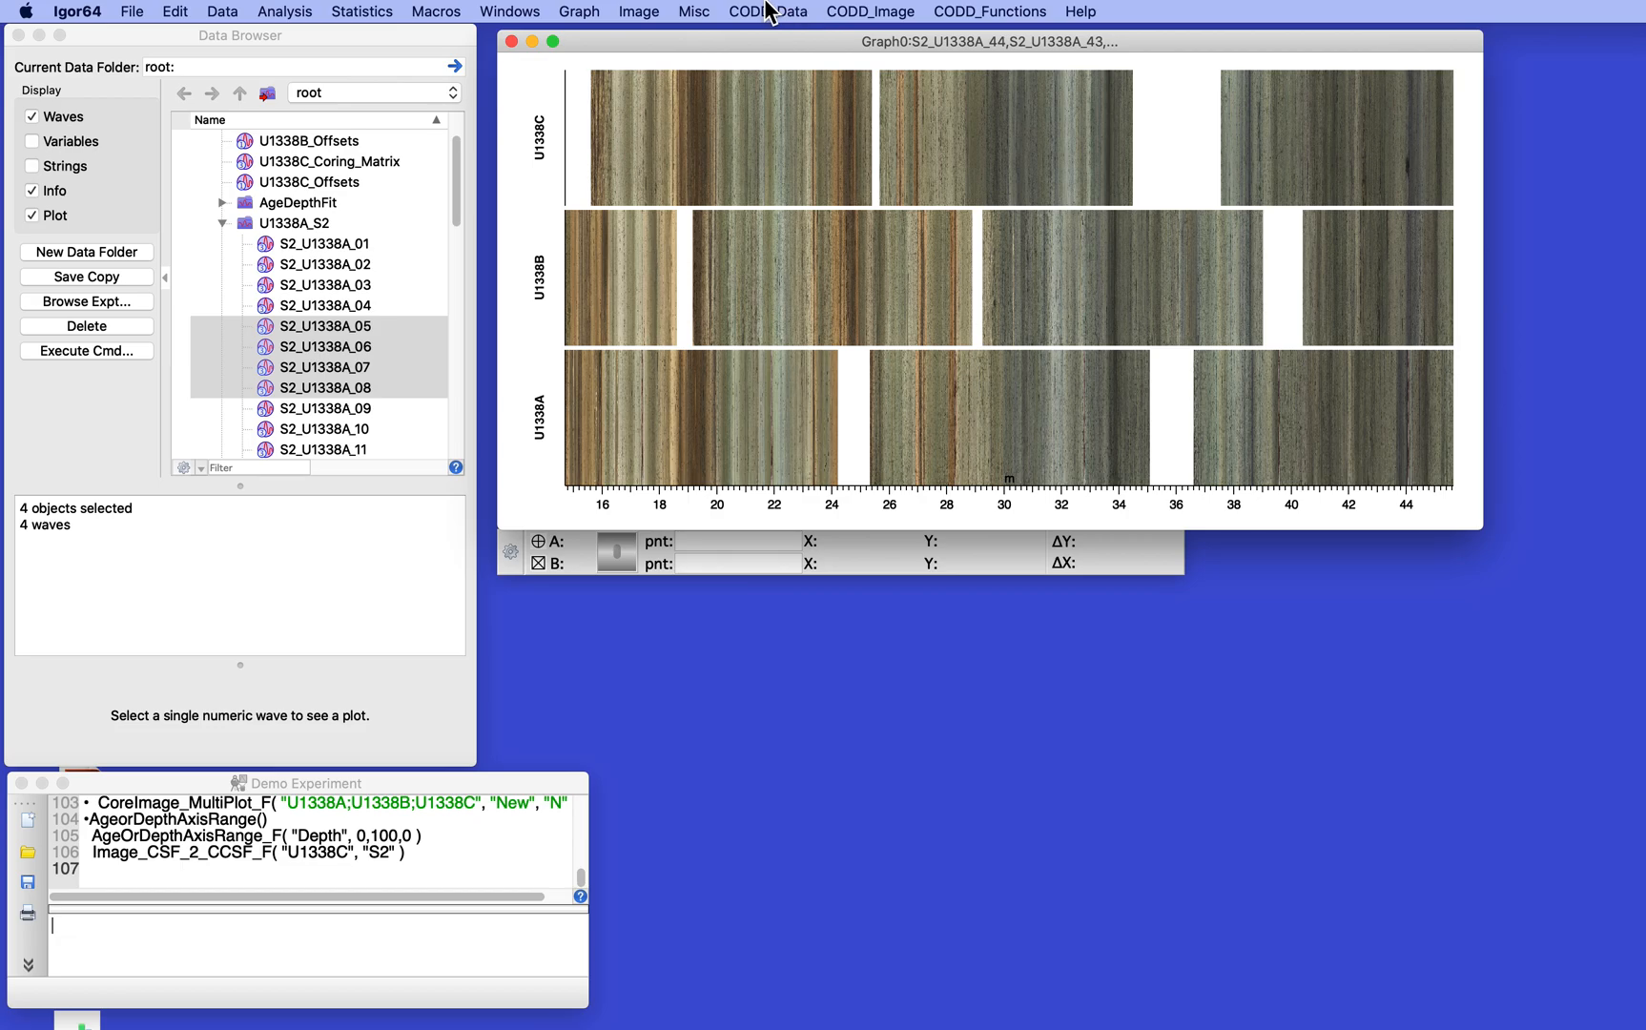
left_click(878, 12)
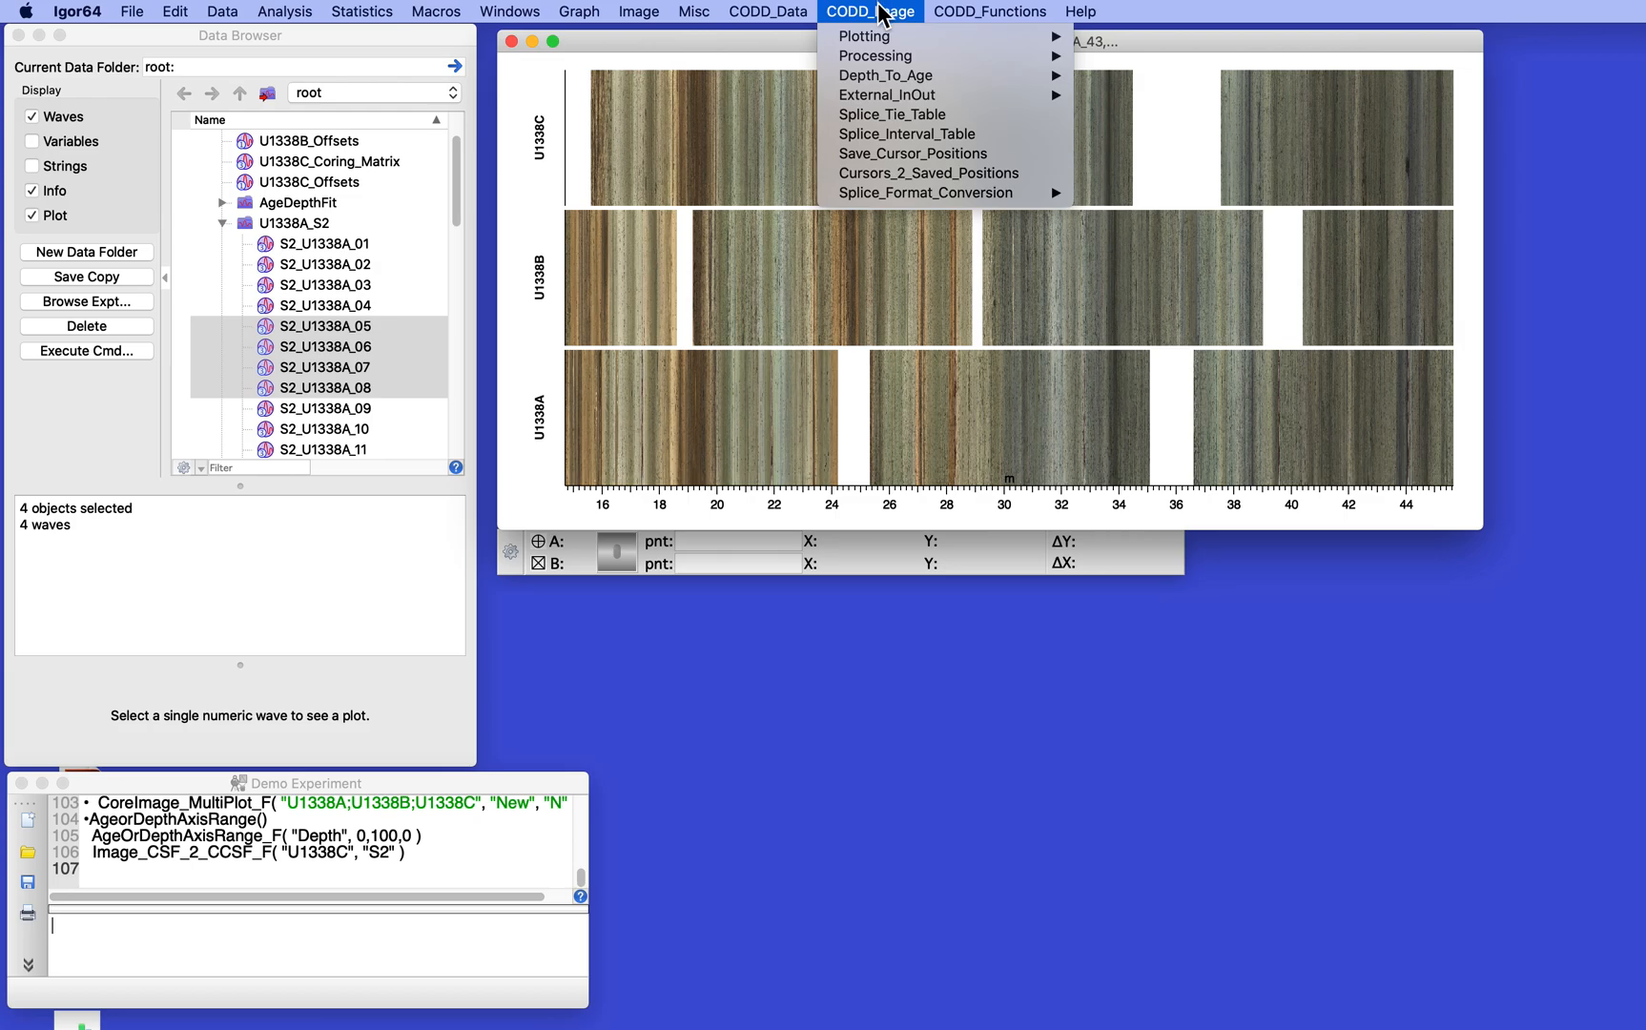
mouse_move(881, 40)
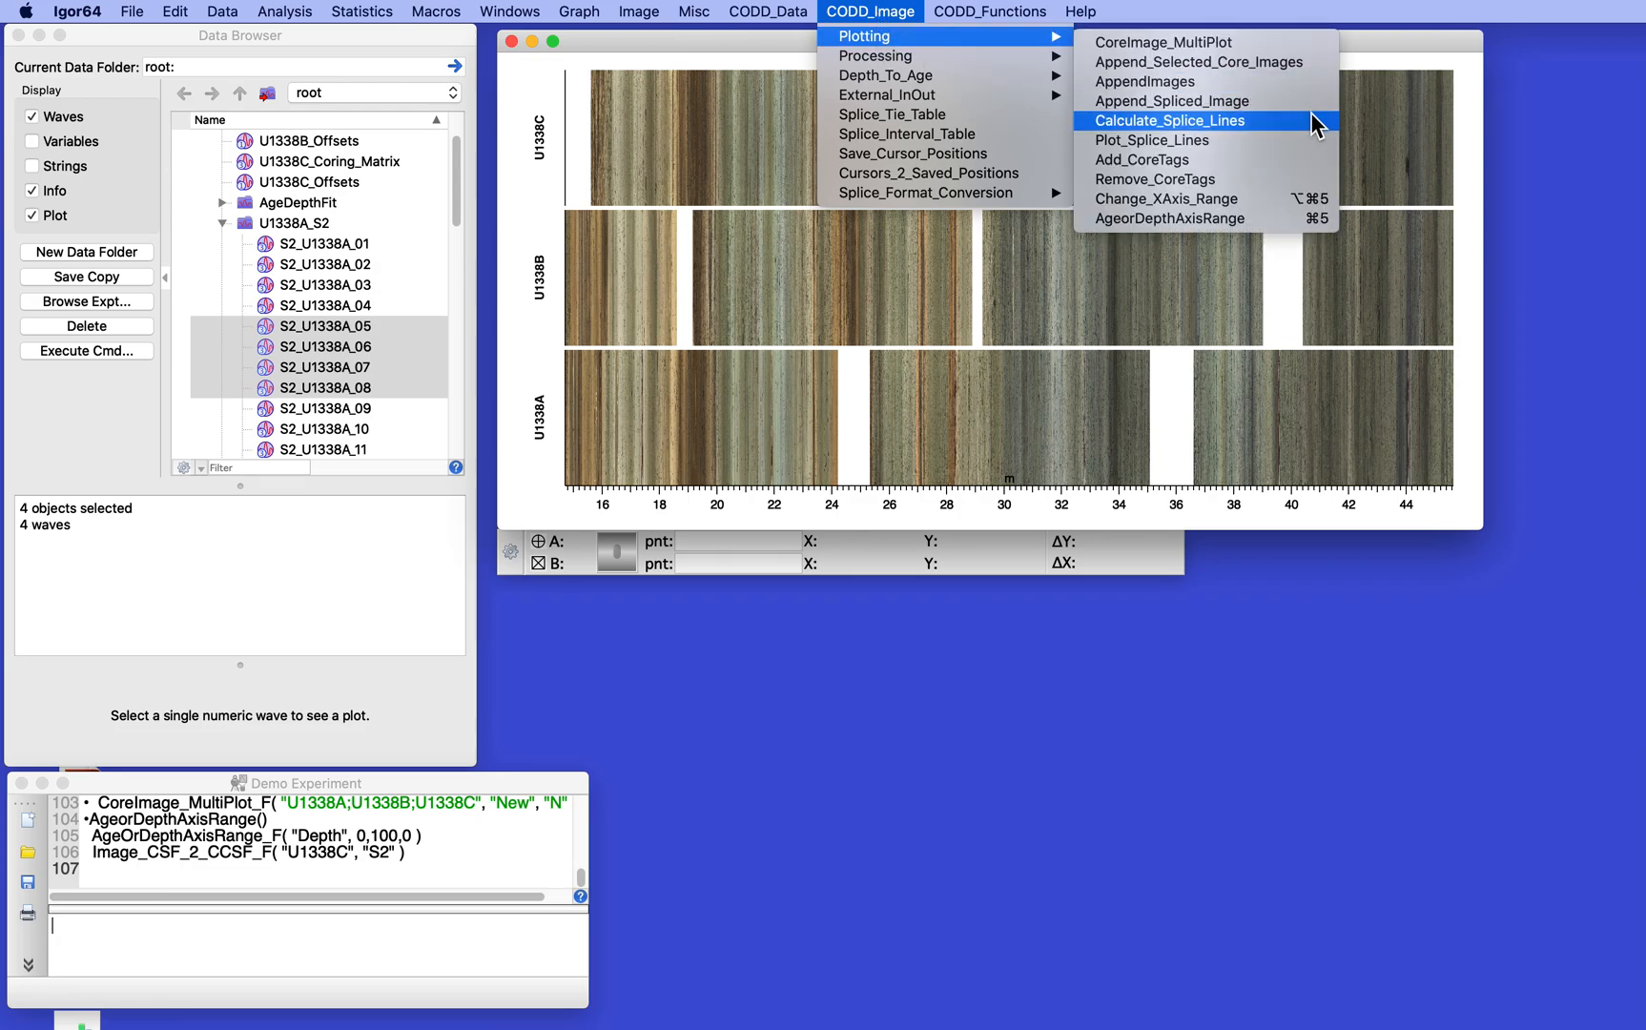
left_click(1183, 218)
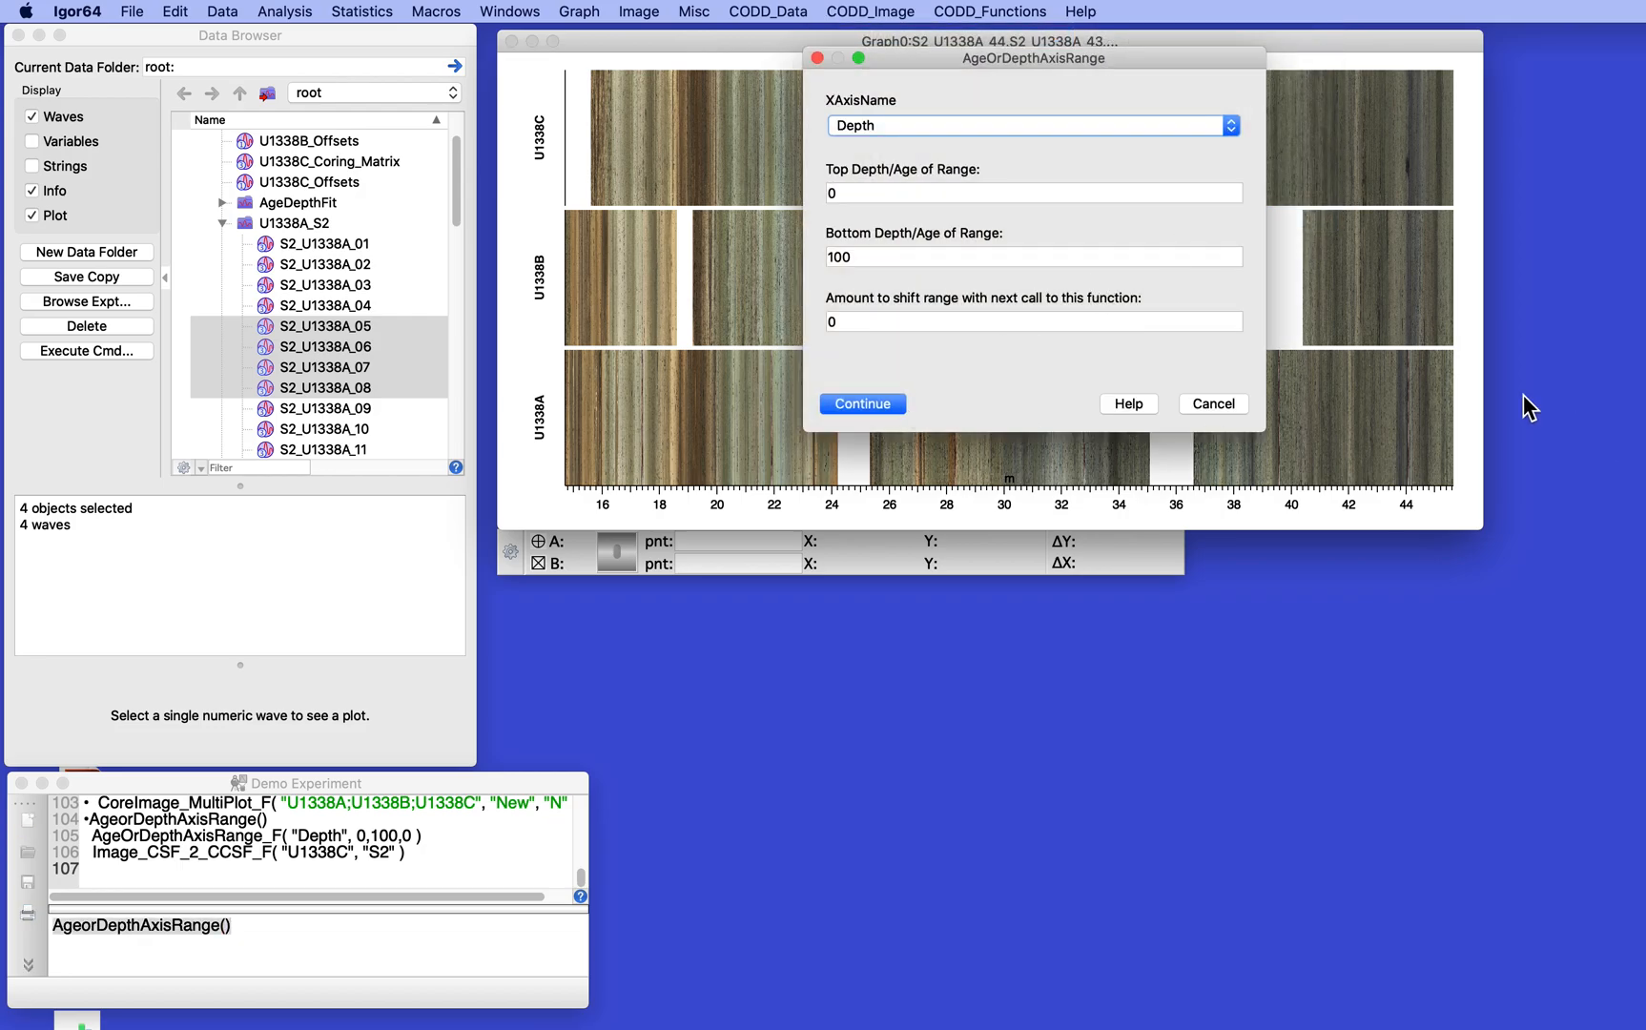
left_click(1211, 404)
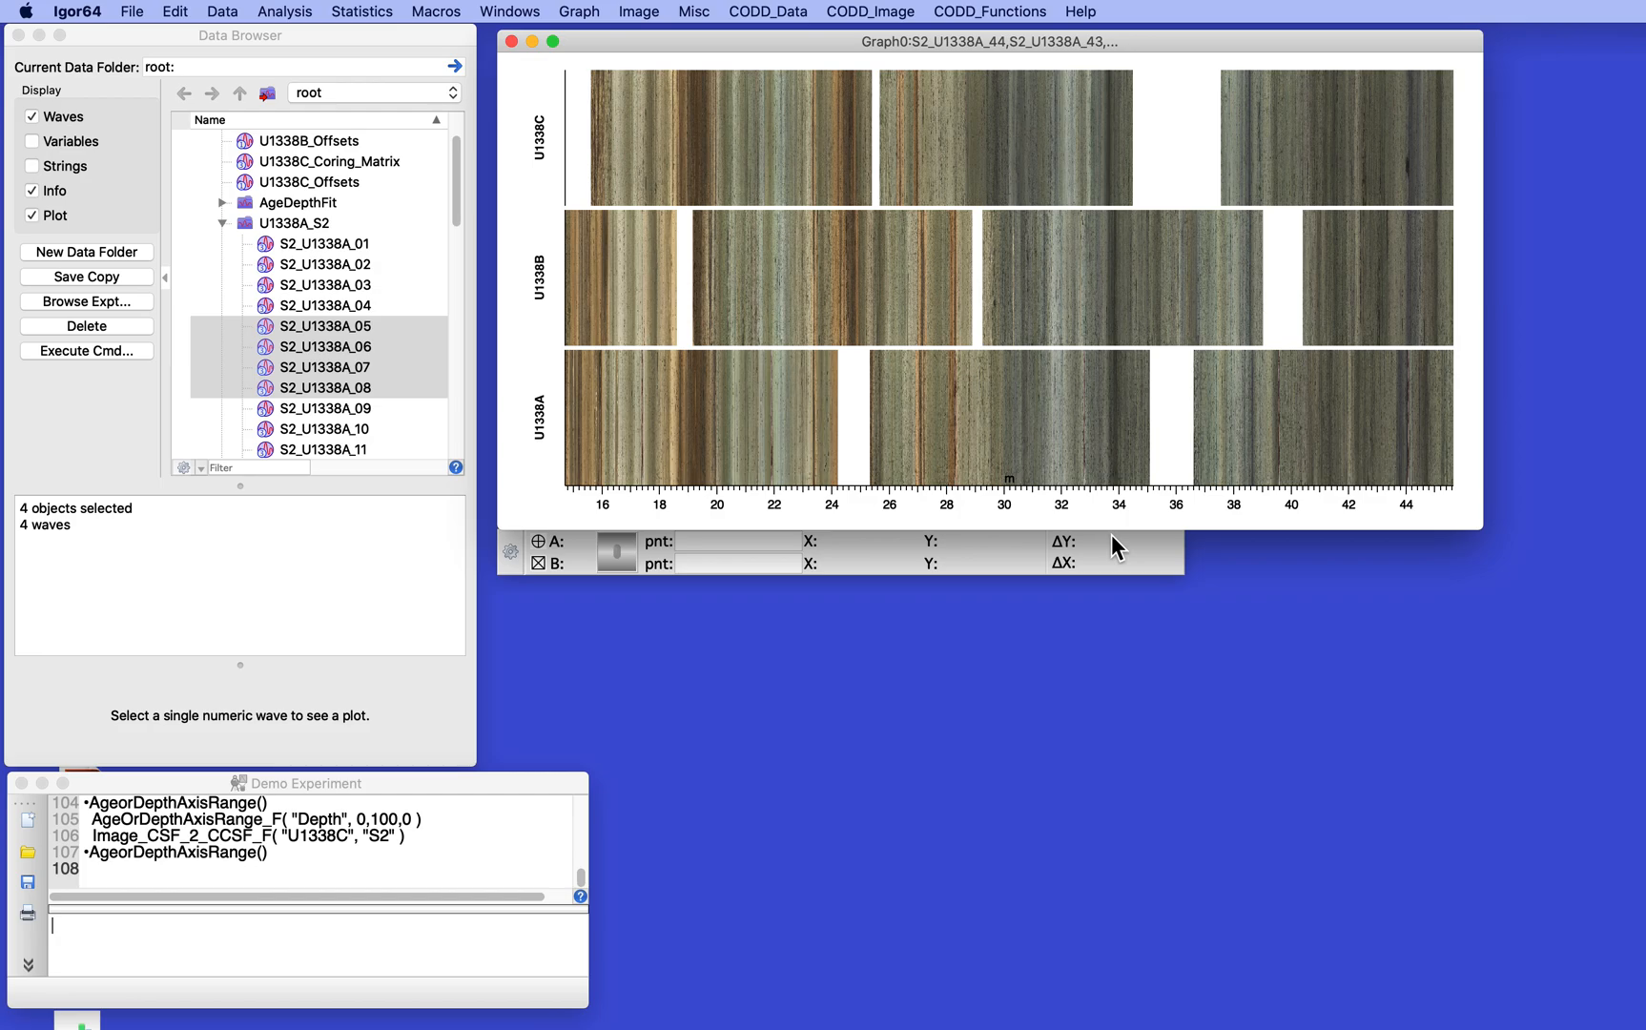
- Append hole U1338C's GRA data to the three-hole graph on the CCSF scale, with technique GRA and a Y axis portion top of 100%
left_click(222, 224)
left_click(859, 284)
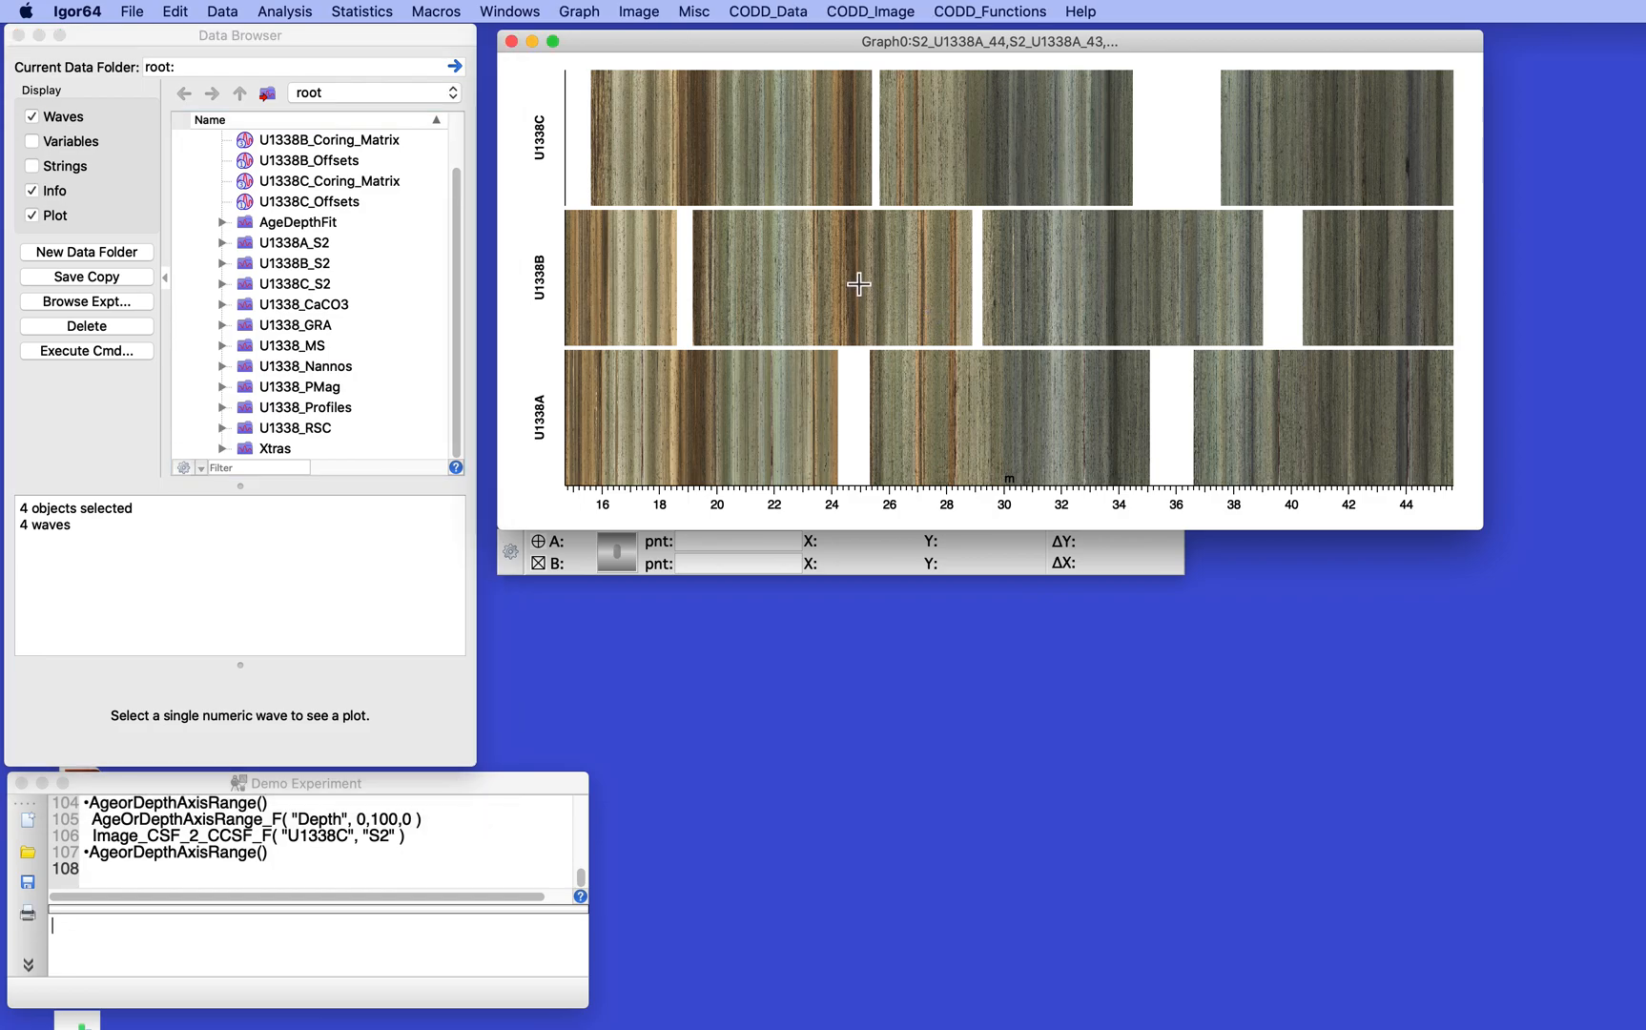
left_click(782, 12)
mouse_move(780, 39)
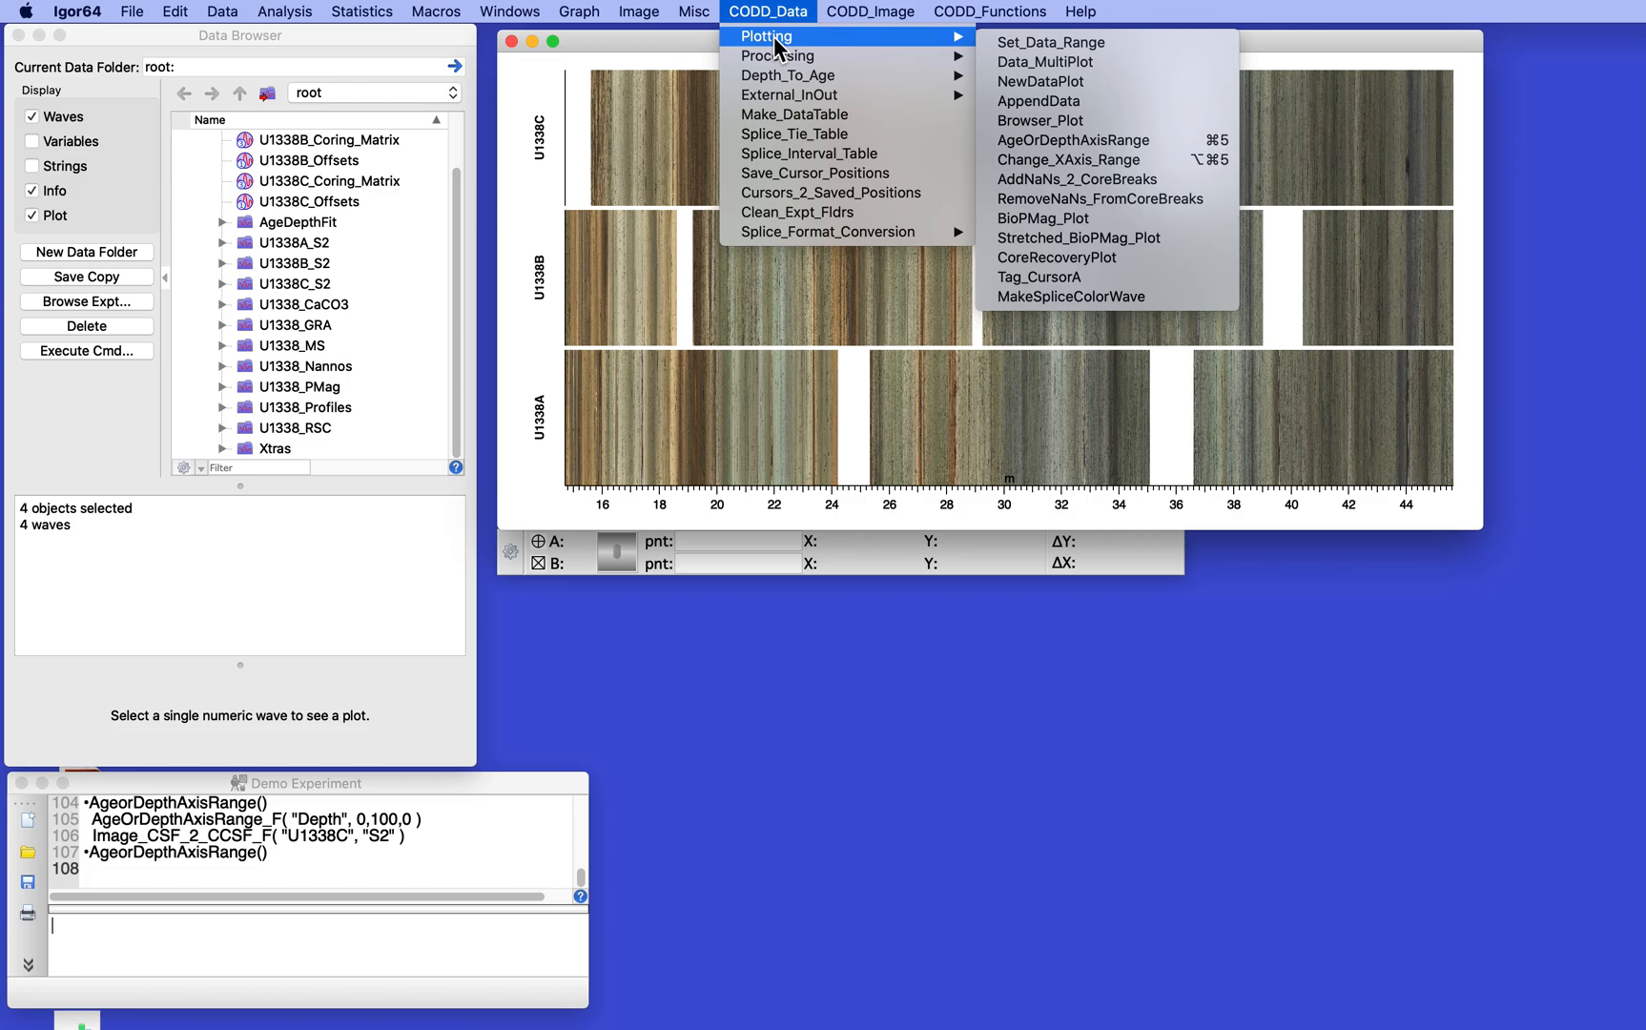
left_click(1049, 99)
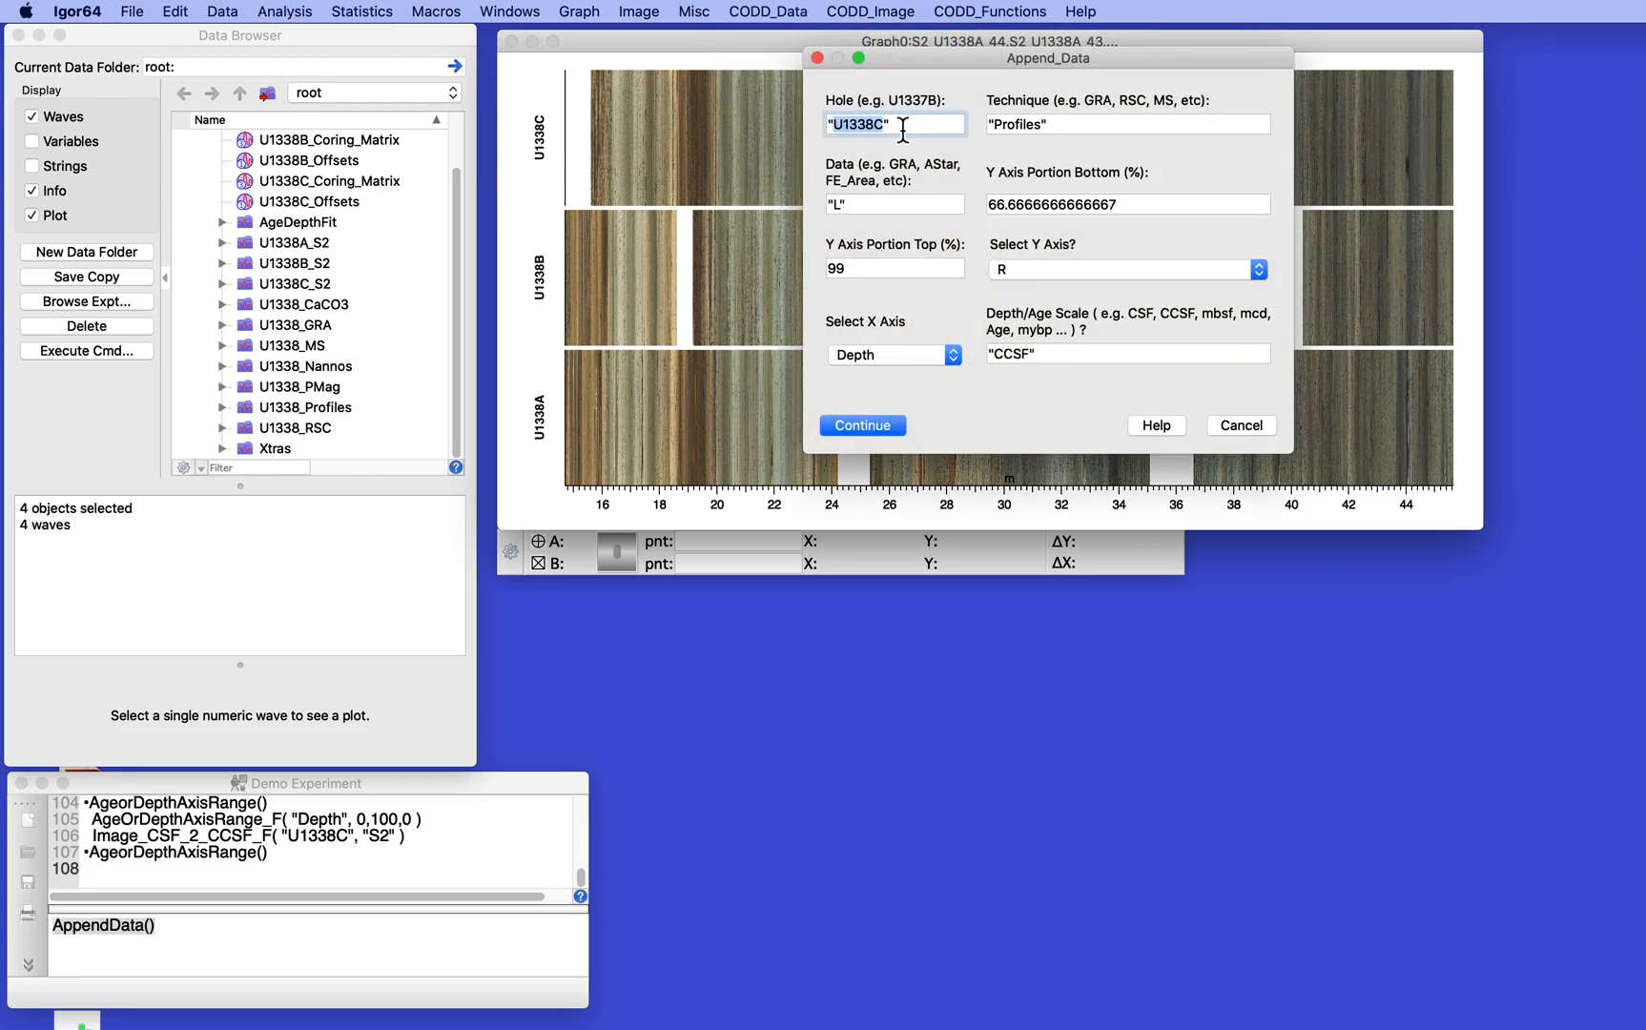
left_click_drag(1041, 127, 995, 133)
type("GR")
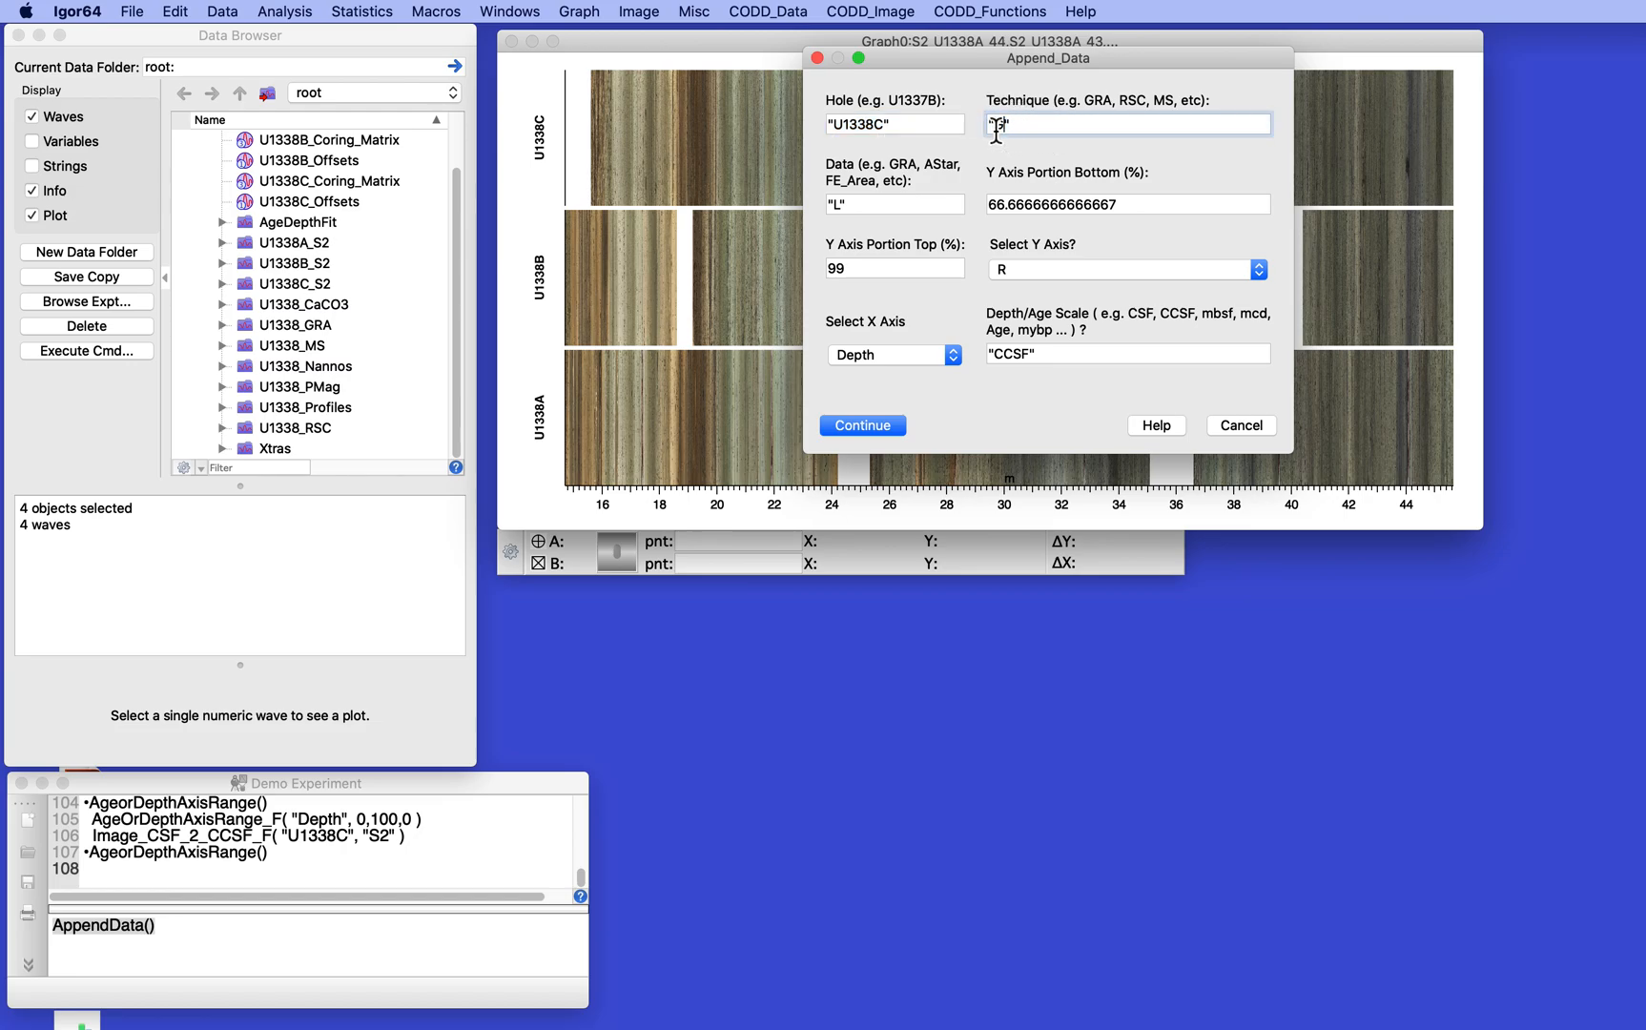
type("A")
left_click(845, 206)
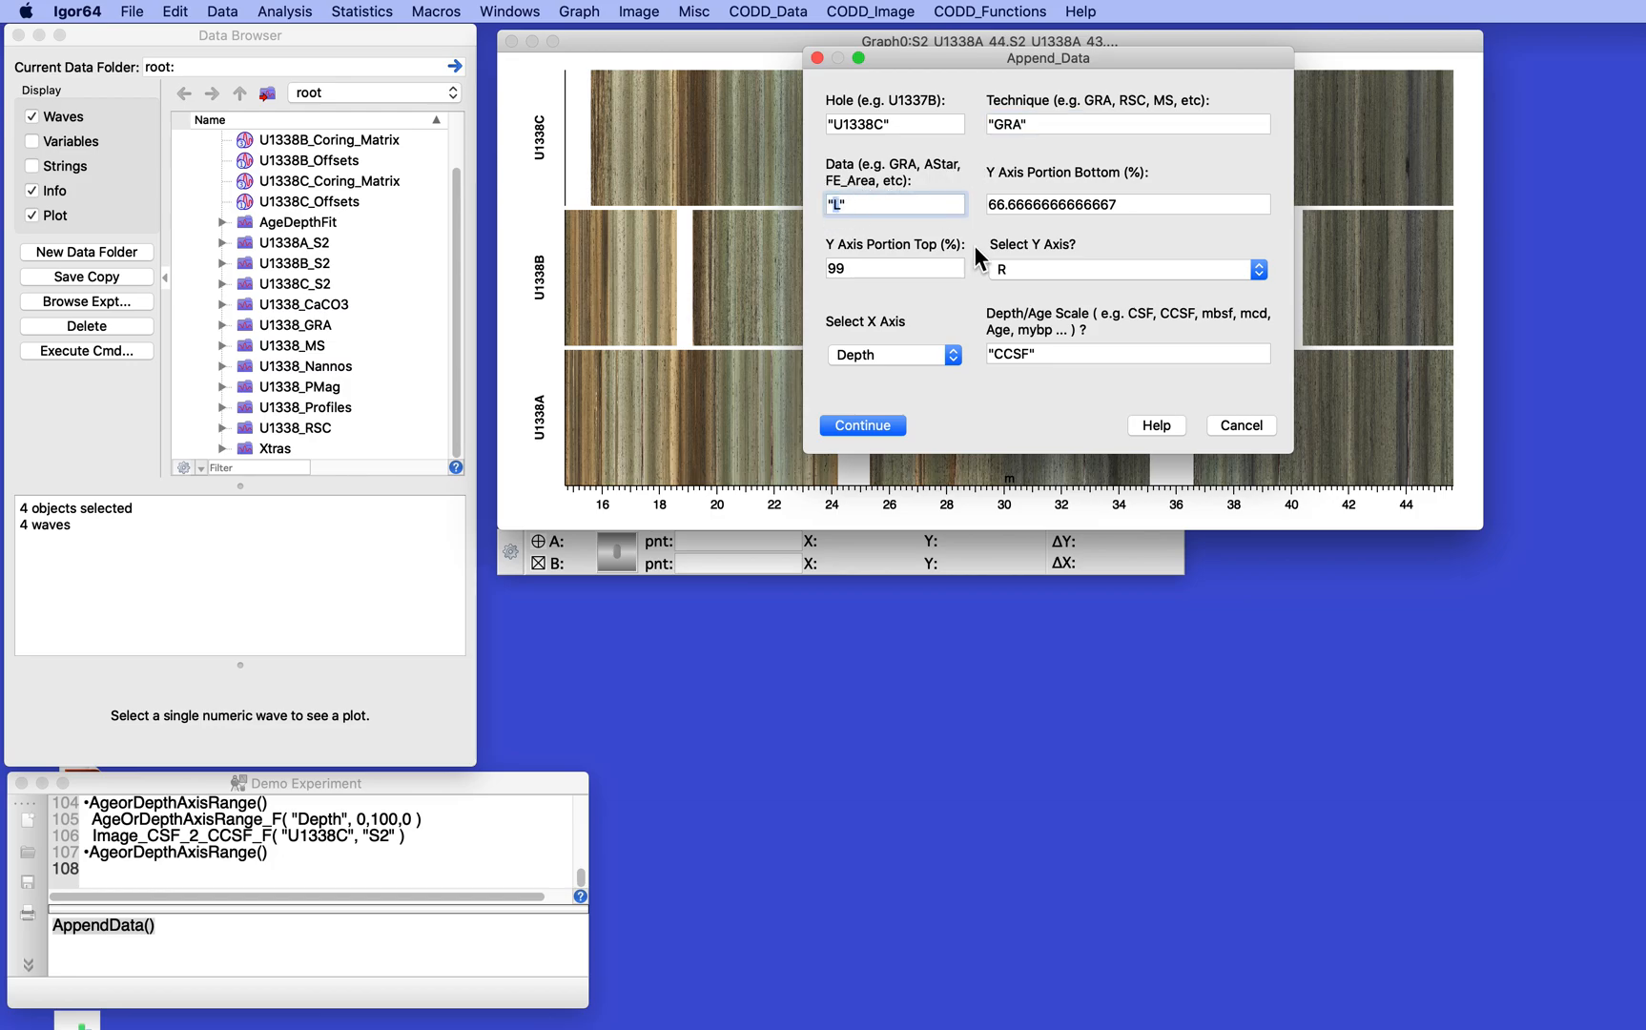
type("GRA")
double_click(837, 268)
type("100")
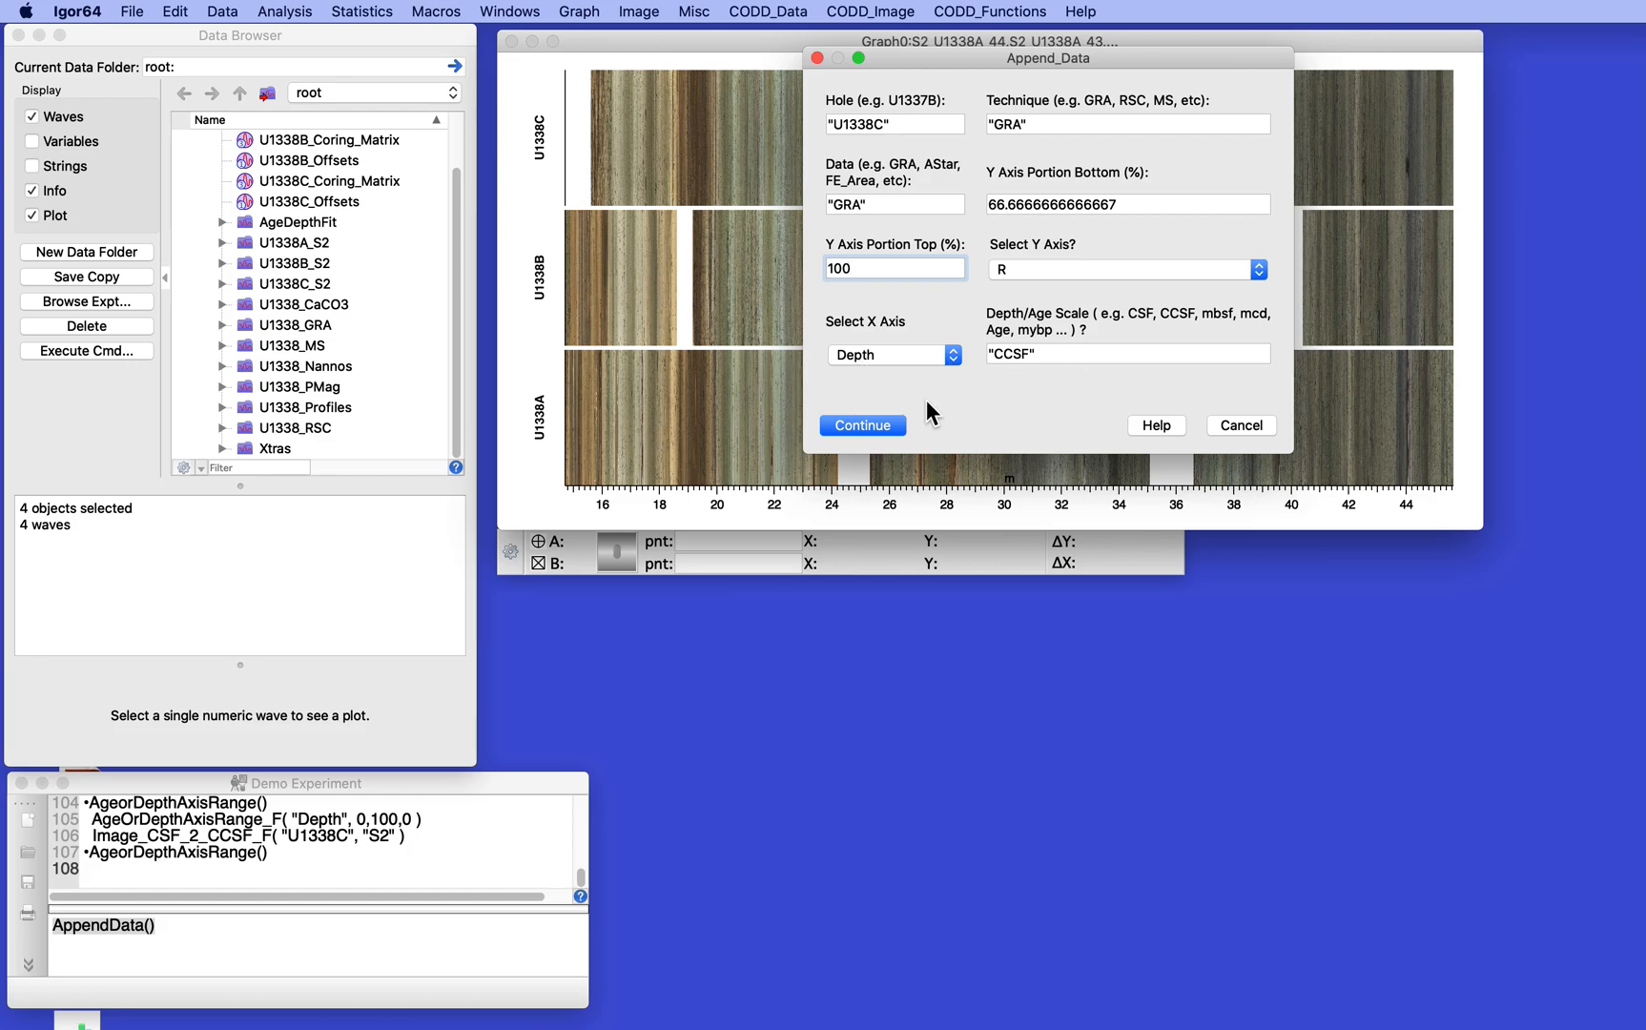
left_click(868, 421)
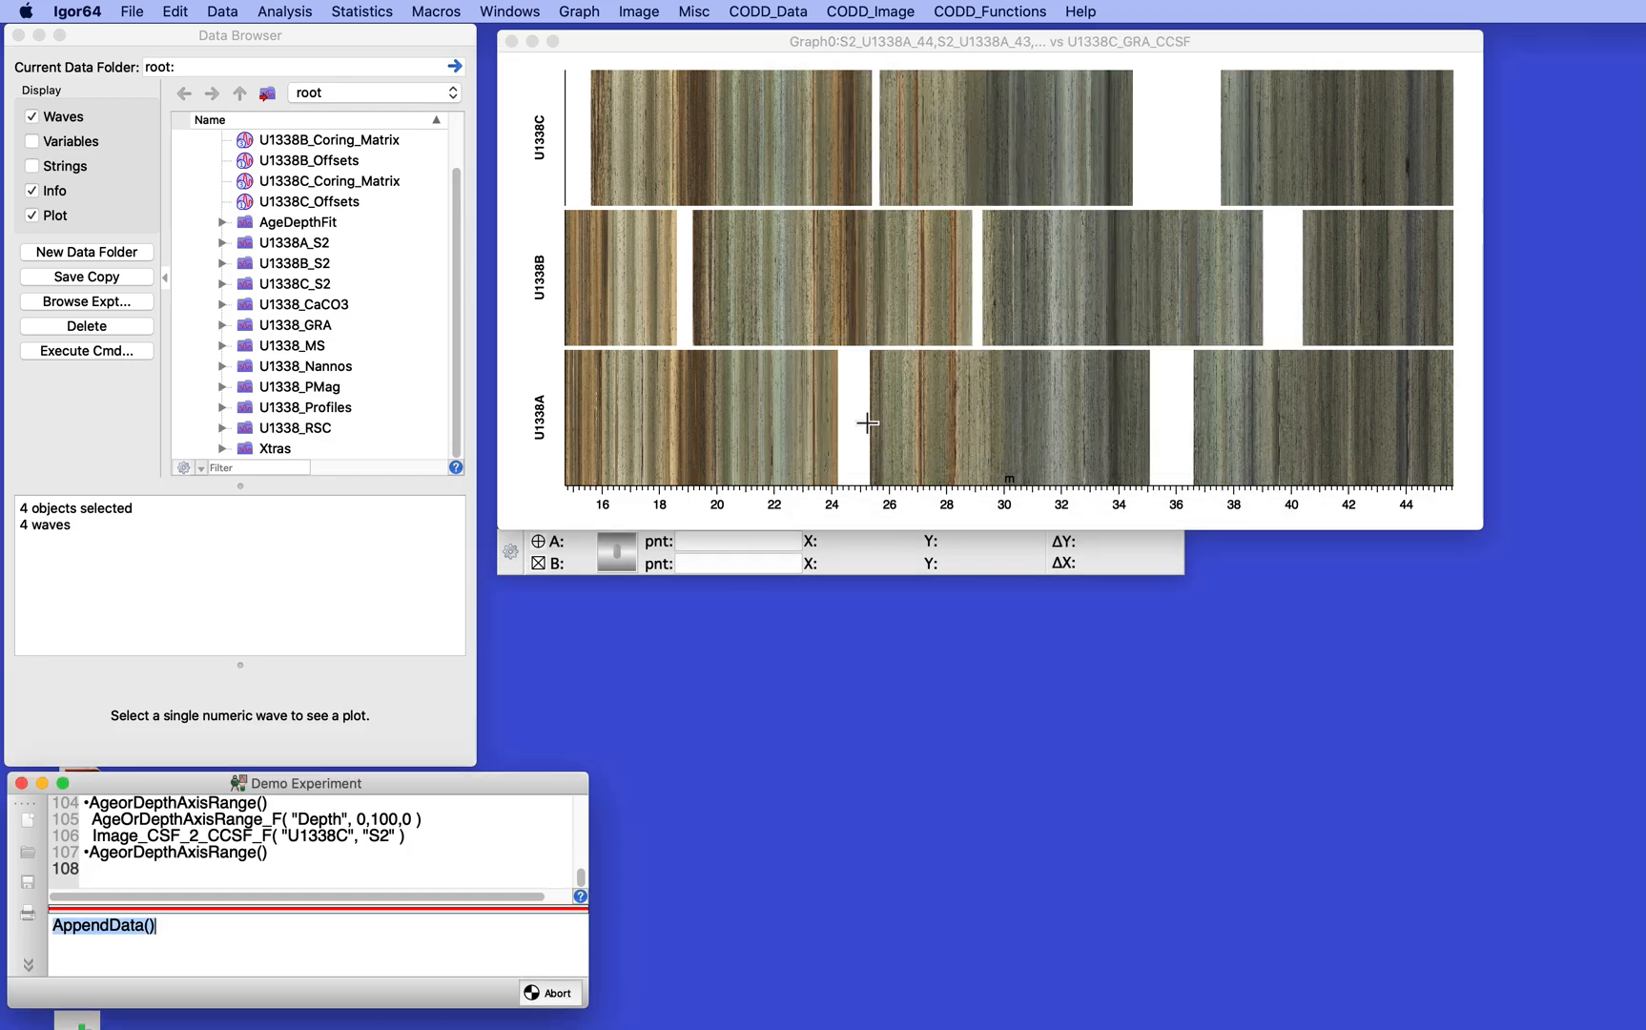